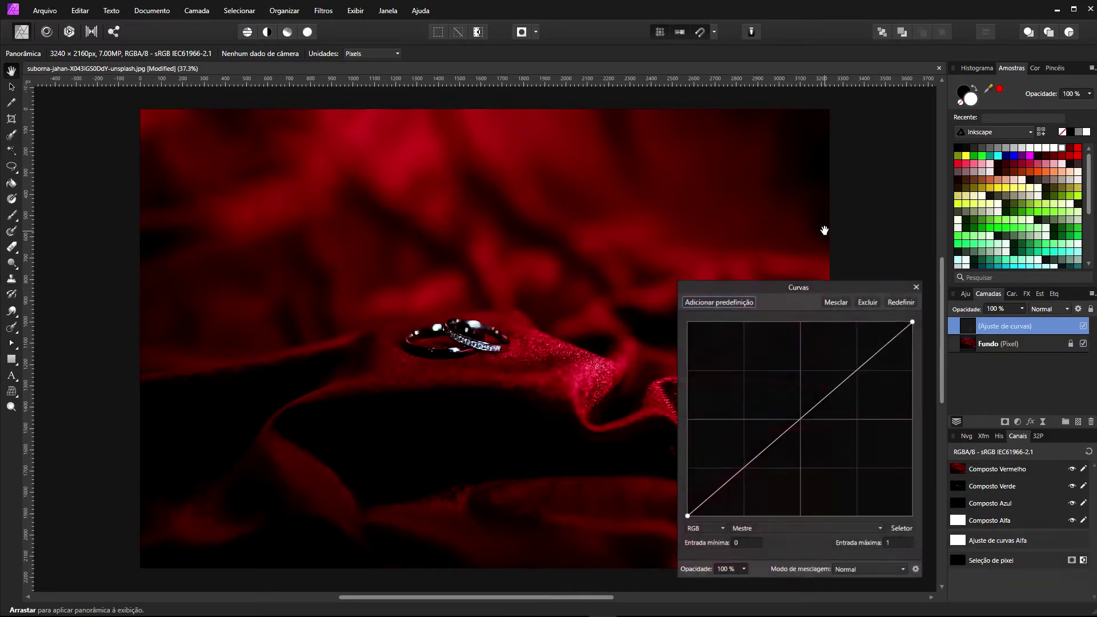
# - Adjust the Vermelho channel's curve with a point in the lower half, then close the rings photo document
pyautogui.moveTo(839, 287); pyautogui.dragTo(842, 194)
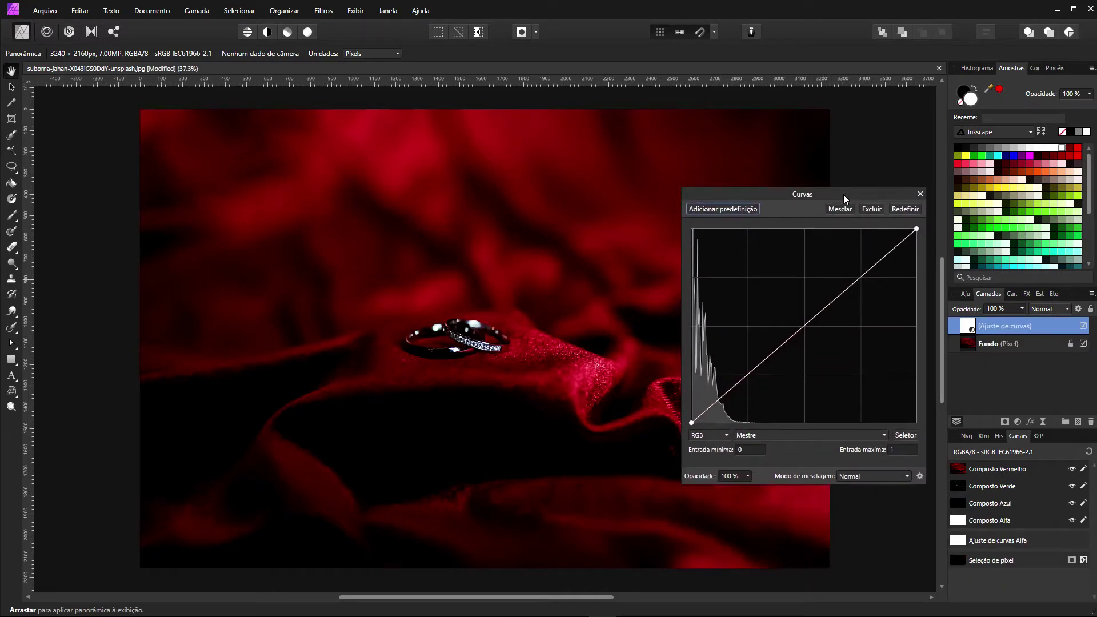
pyautogui.click(742, 436)
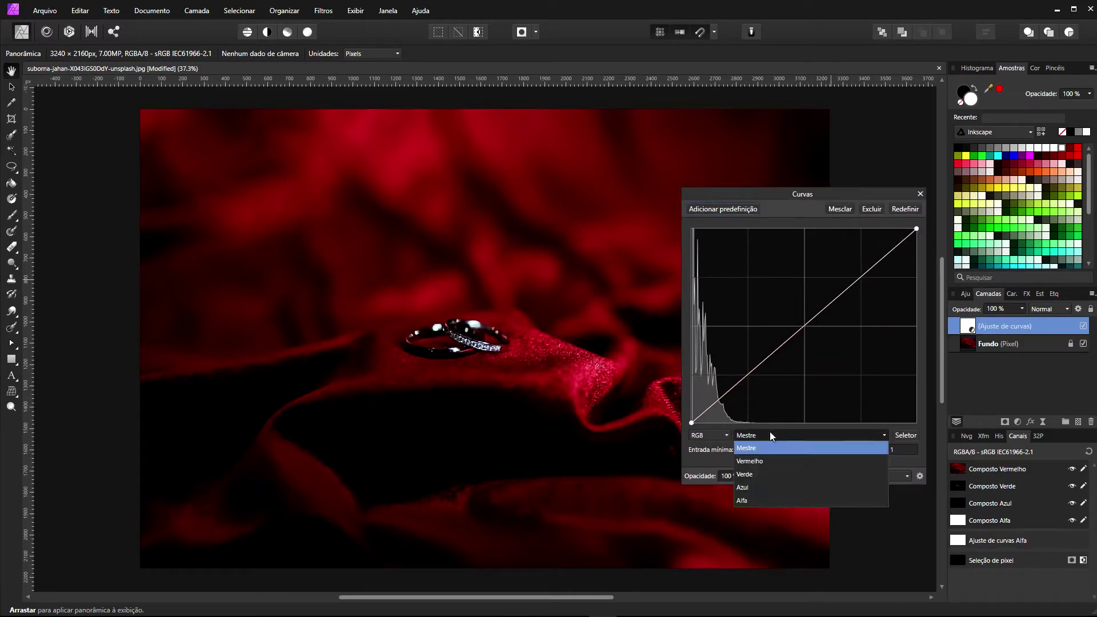
pyautogui.click(760, 461)
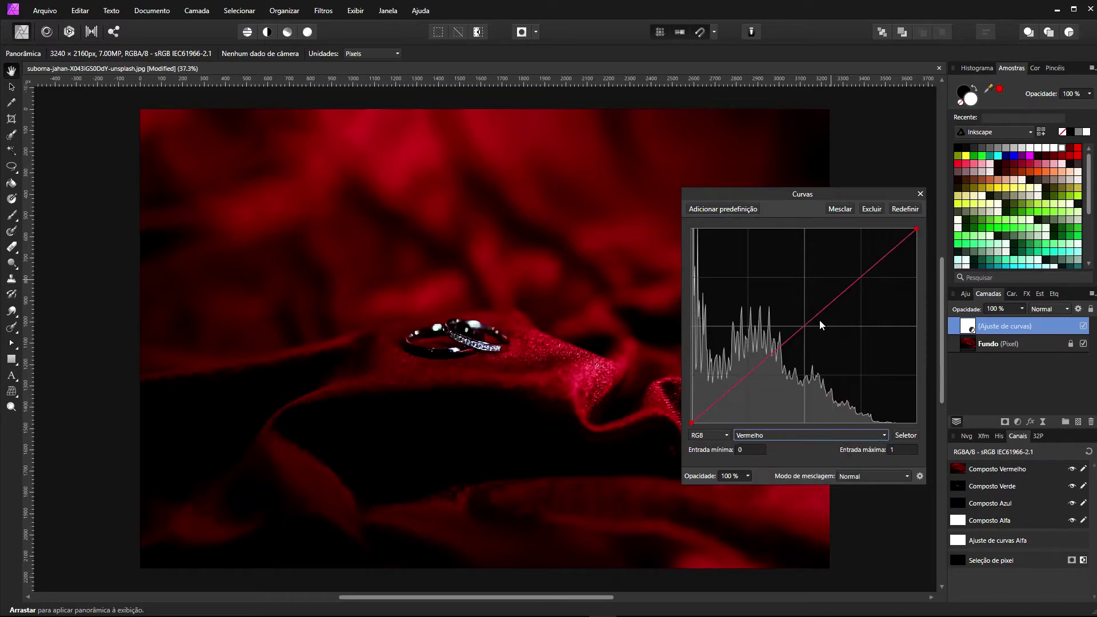
pyautogui.moveTo(875, 264); pyautogui.dragTo(775, 353)
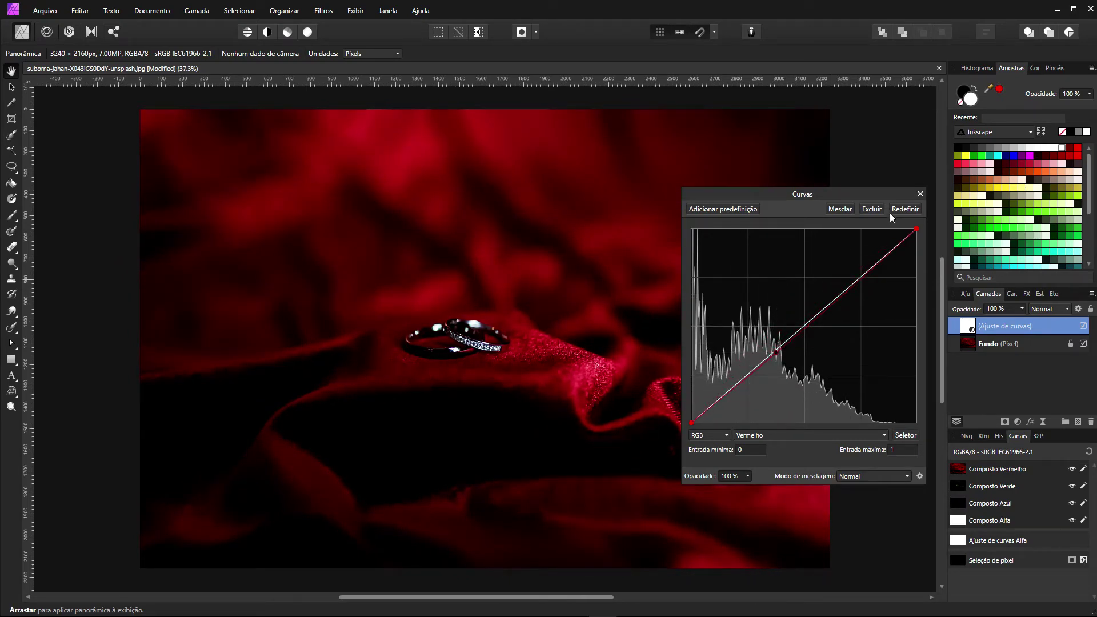
pyautogui.click(919, 195)
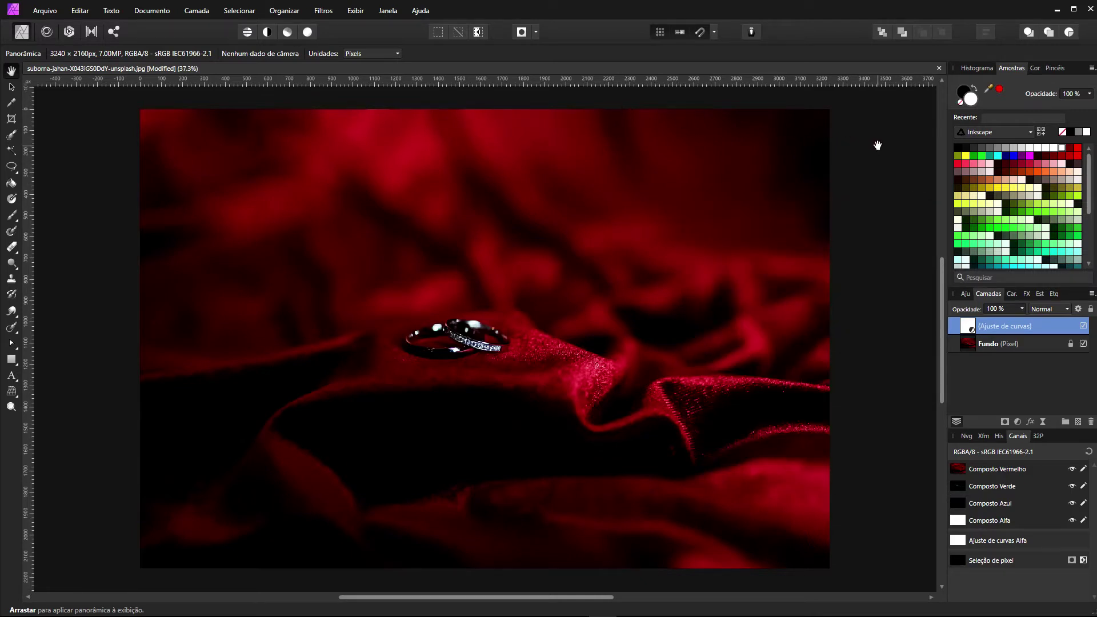
pyautogui.click(938, 68)
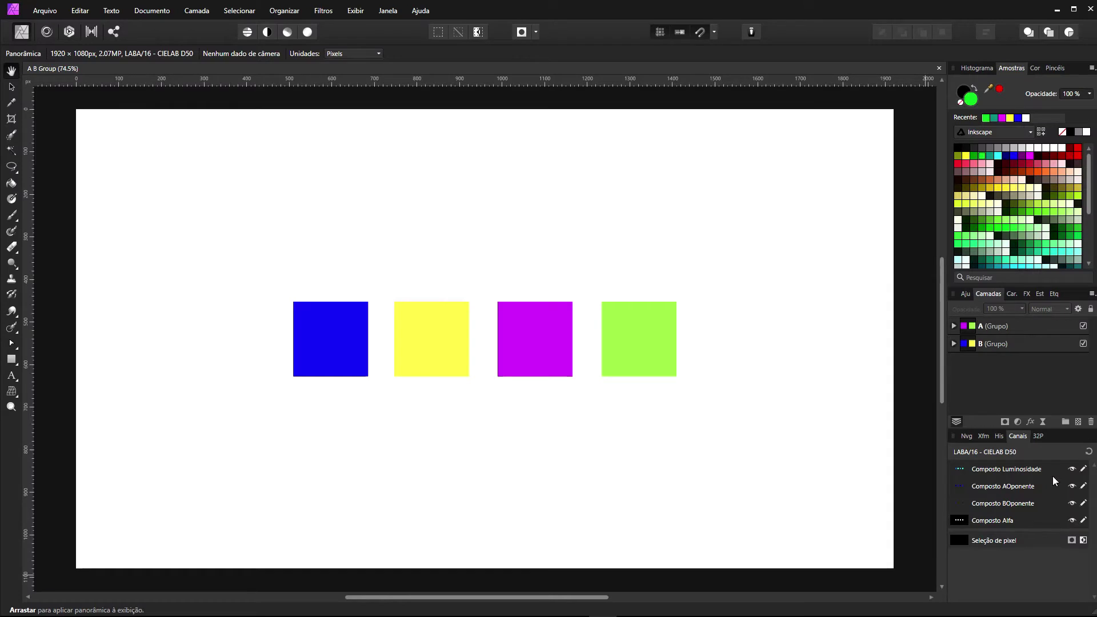
# - Toggle the visibility of groups A and B off and on to examine which coloured squares each contains
pyautogui.click(1083, 326)
pyautogui.click(1083, 326)
pyautogui.click(1082, 326)
pyautogui.click(1082, 327)
pyautogui.click(1083, 344)
pyautogui.click(1083, 343)
pyautogui.click(1083, 344)
pyautogui.click(1083, 344)
pyautogui.click(1082, 326)
pyautogui.click(1083, 326)
pyautogui.click(1083, 343)
pyautogui.click(1083, 343)
# - Select group A and convert the document to the LAB/16 format with the CIELAB D50 profile
pyautogui.click(982, 327)
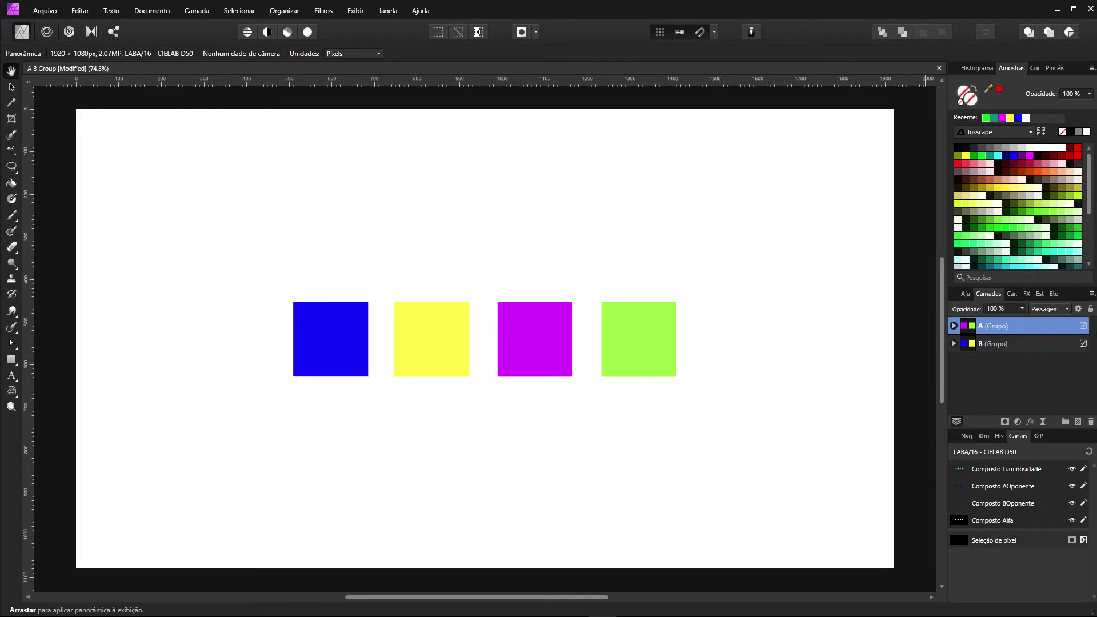
pyautogui.click(160, 11)
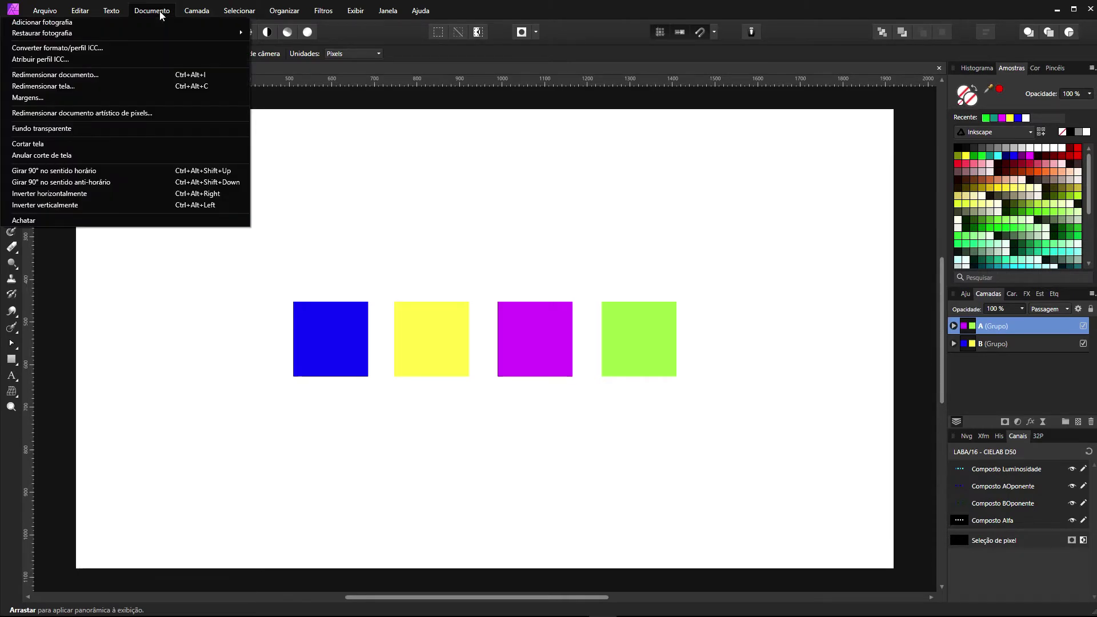
pyautogui.click(63, 50)
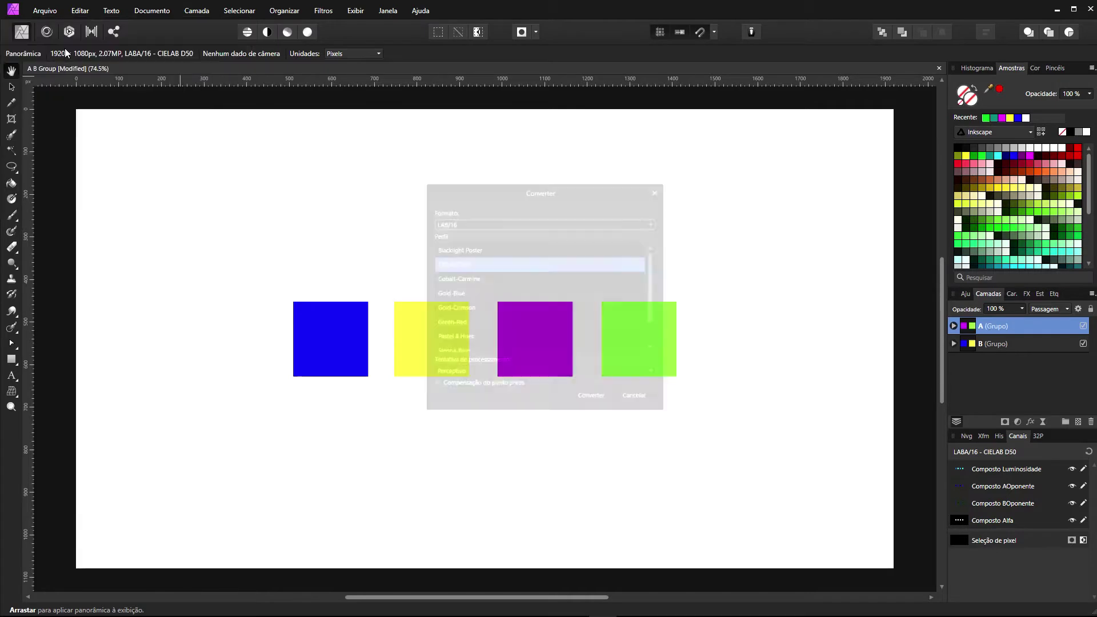
pyautogui.click(590, 222)
pyautogui.click(448, 310)
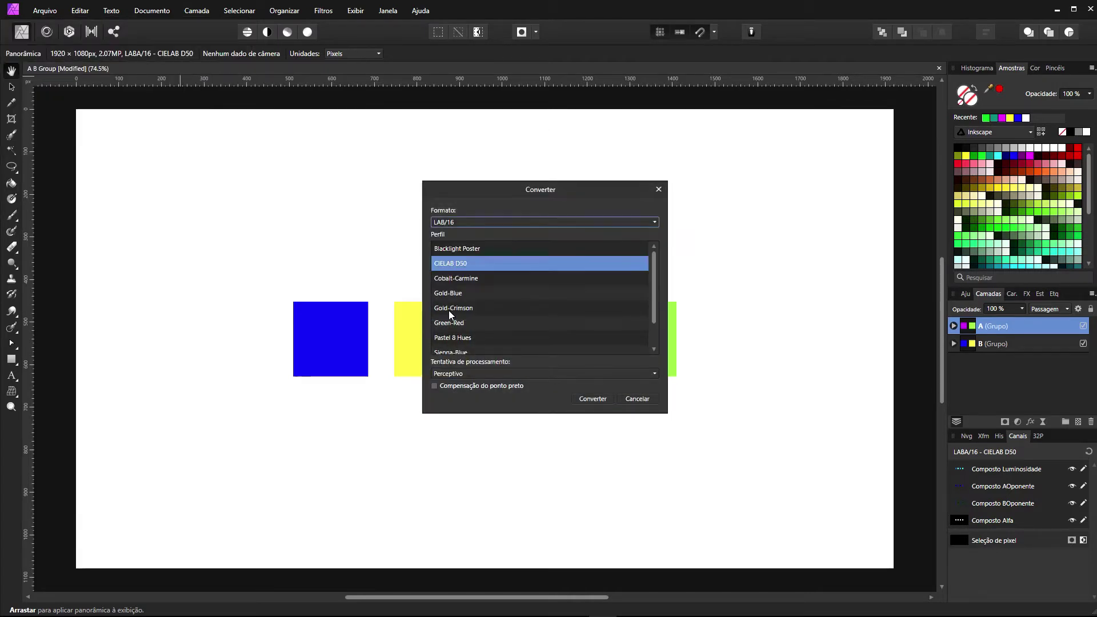
pyautogui.click(601, 399)
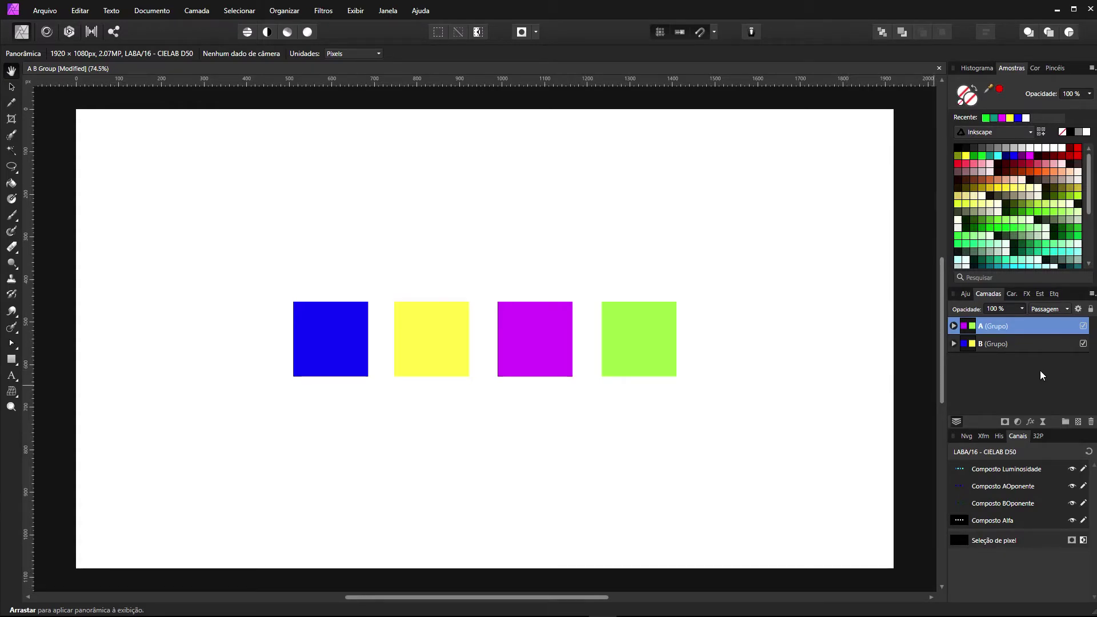
# - In group A's blend options, add midpoints to the Mestre and AOponente source ranges, setting the AOponente one to 50 %
pyautogui.click(1079, 311)
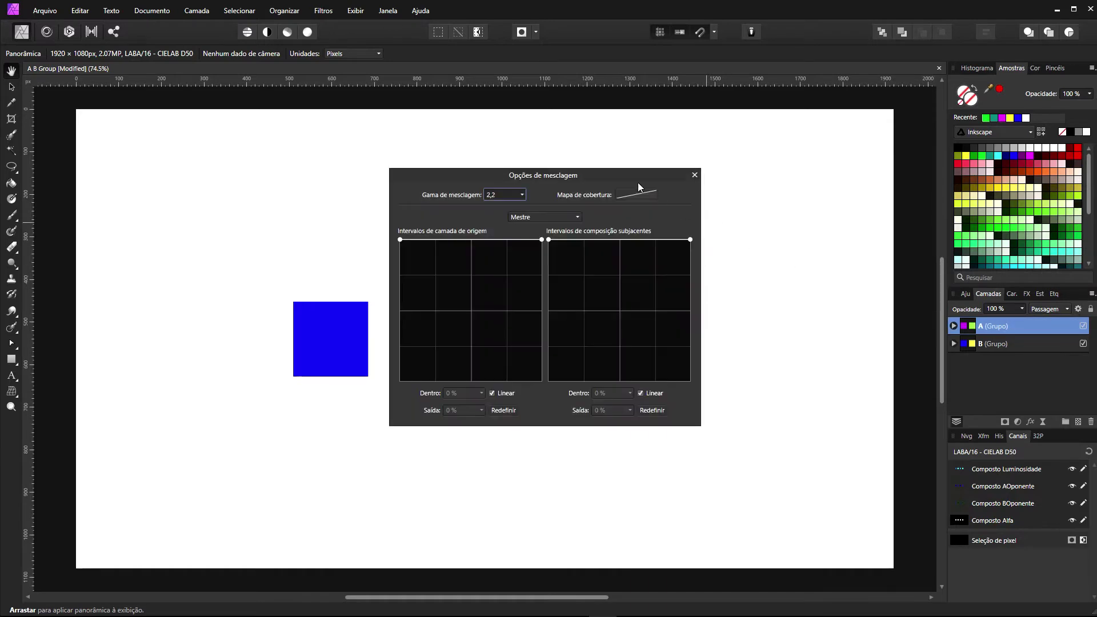
pyautogui.moveTo(636, 177); pyautogui.dragTo(967, 103)
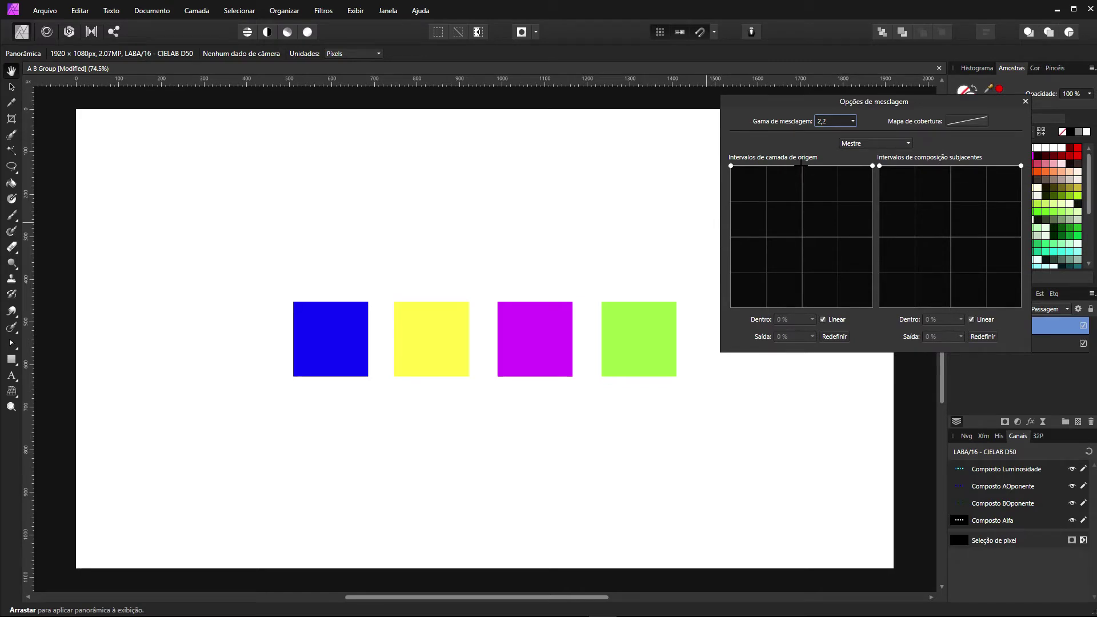
pyautogui.click(802, 165)
pyautogui.click(898, 144)
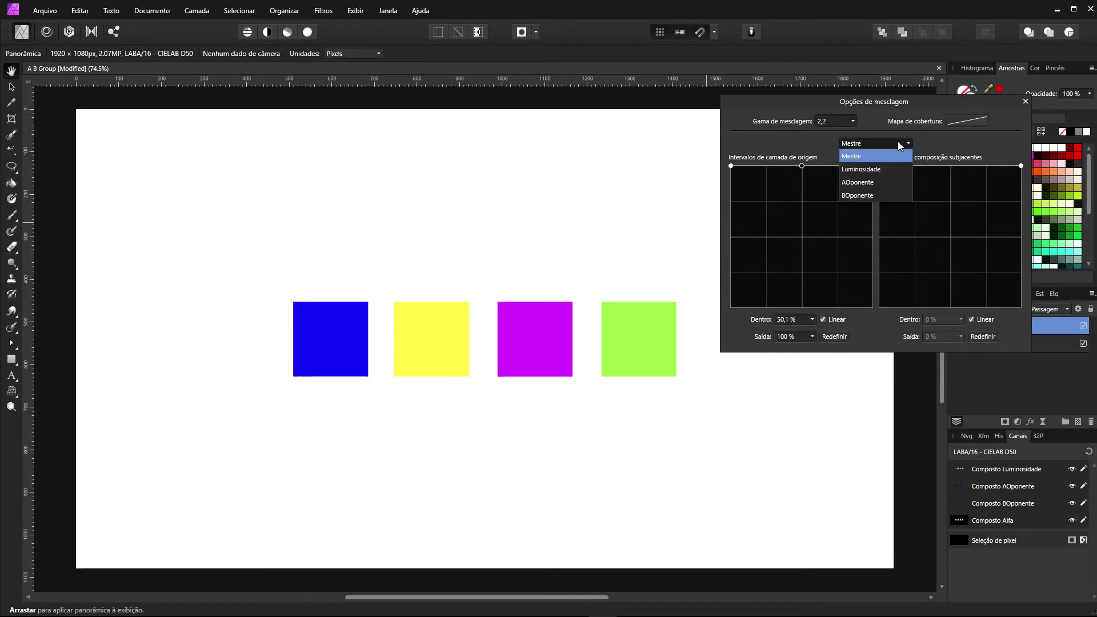
pyautogui.click(861, 188)
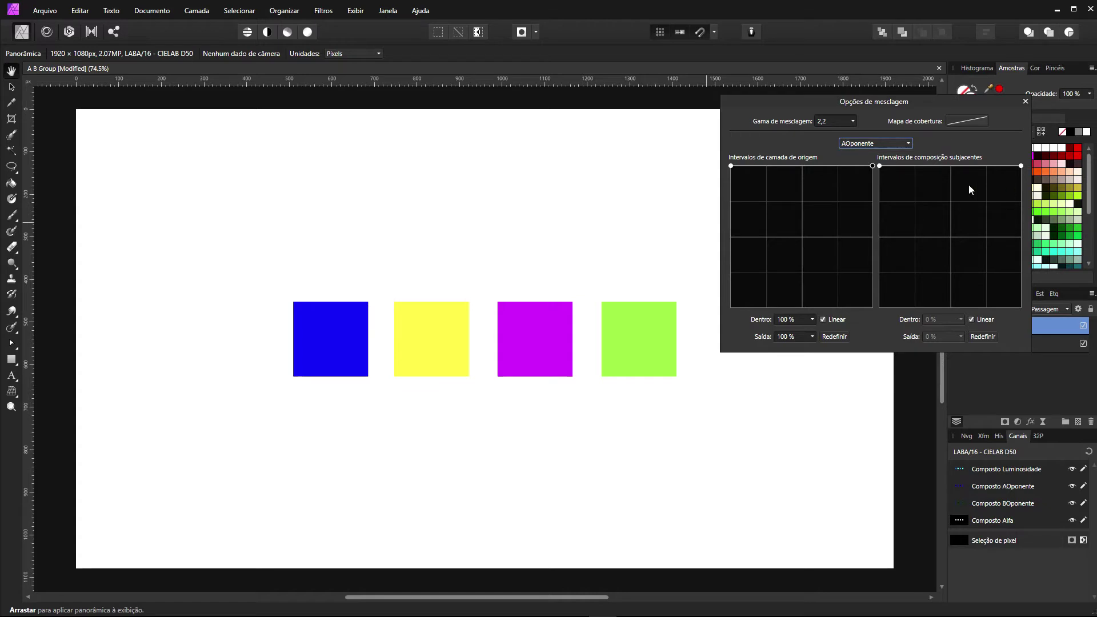
pyautogui.click(802, 166)
pyautogui.click(780, 320)
pyautogui.write('50')
# - Try lowering the AOponente source range's start point to 0 % output at the midpoint, then restore both endpoints to 100 % output
pyautogui.moveTo(731, 165); pyautogui.dragTo(810, 321)
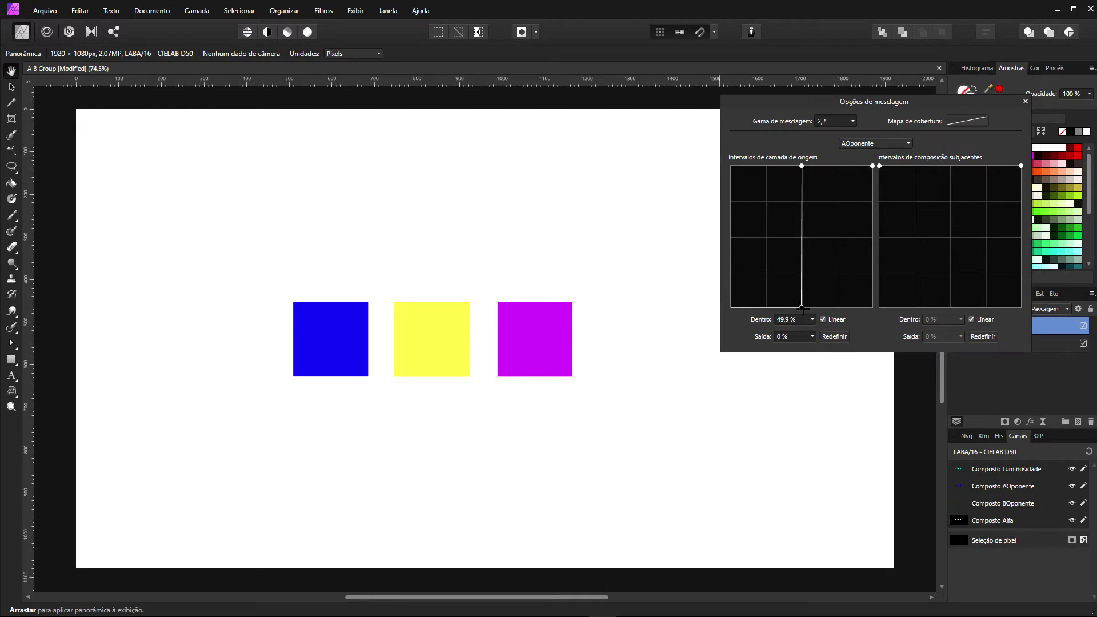
pyautogui.moveTo(802, 307); pyautogui.dragTo(707, 139)
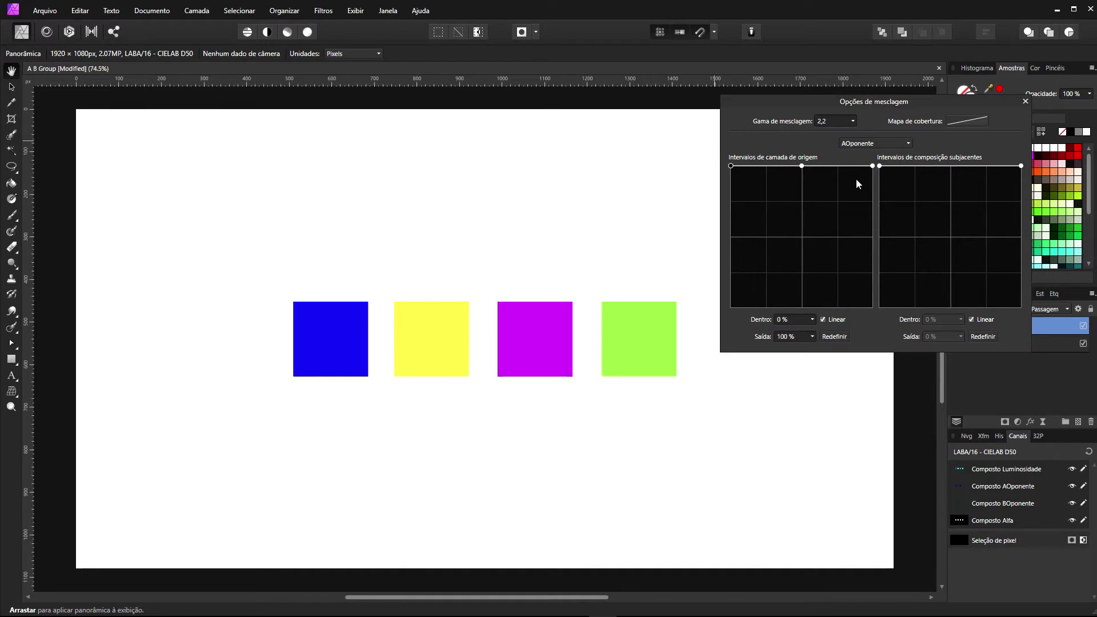
pyautogui.moveTo(872, 166); pyautogui.dragTo(944, 80)
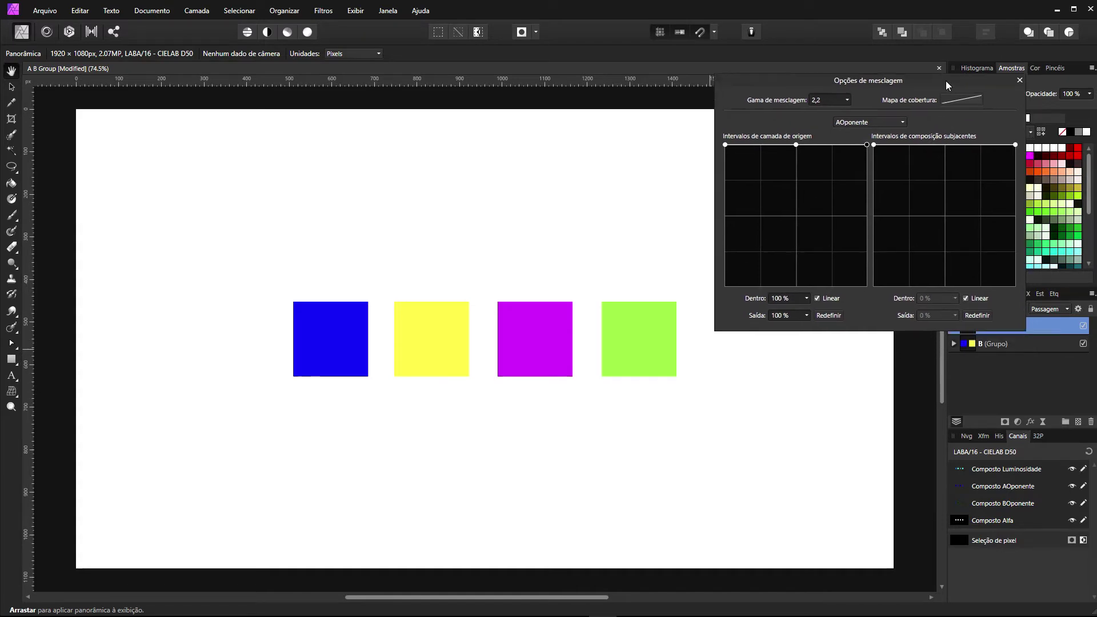
# - Add a midpoint at 50 % to the BOponente source range in group B's blend options
pyautogui.click(985, 344)
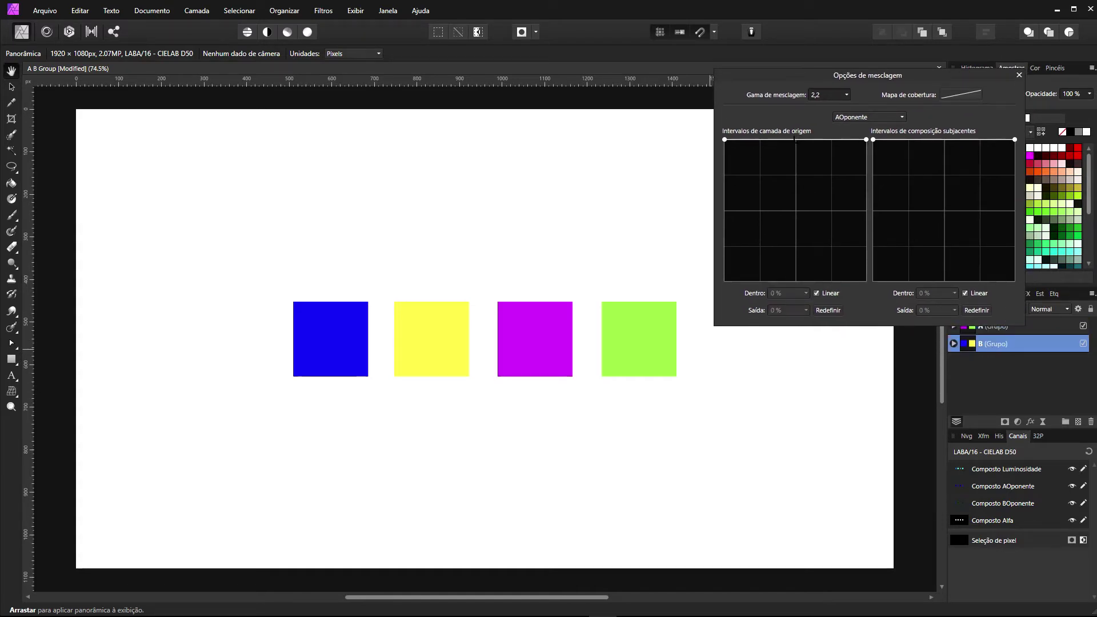
pyautogui.click(868, 116)
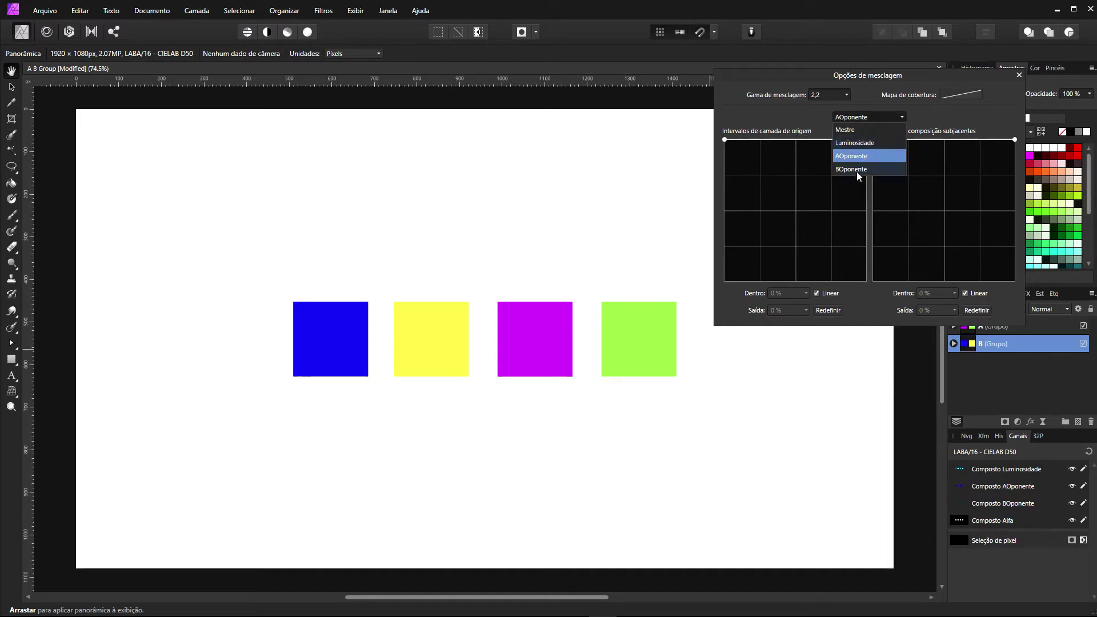
pyautogui.click(855, 167)
pyautogui.click(796, 138)
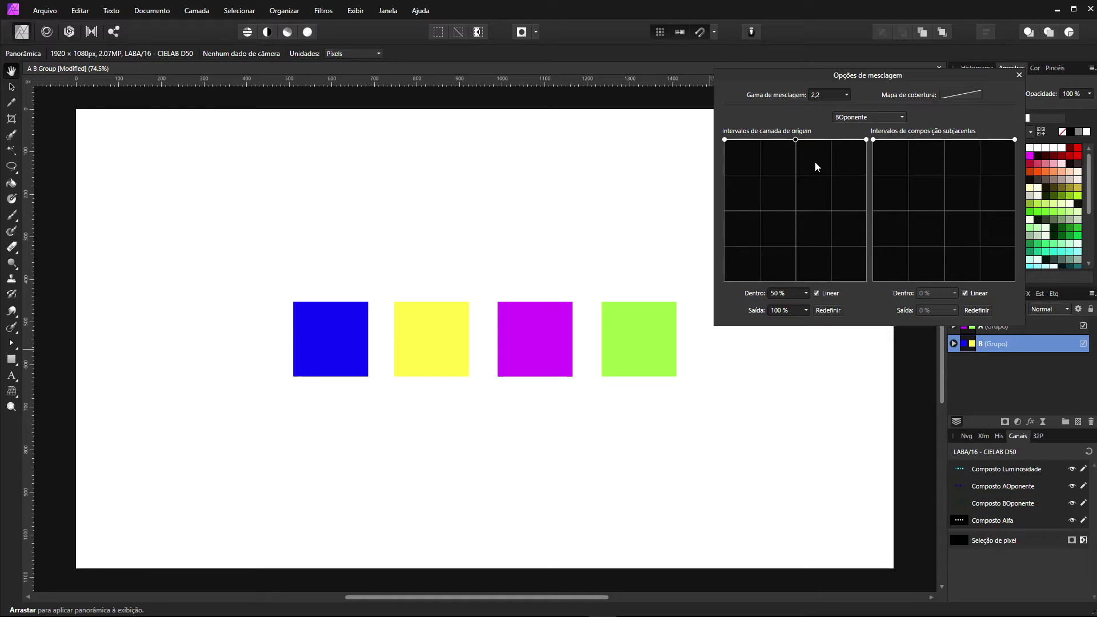
# - Try lowering the start point of group B's BOponente source range, then move it back to full output
pyautogui.click(724, 141)
pyautogui.moveTo(726, 143); pyautogui.dragTo(717, 245)
pyautogui.moveTo(627, 181); pyautogui.dragTo(583, 105)
# - Hide group B's yellow square by moving the BOponente source end point to about 50 % input and 0 % output, then close the document
pyautogui.moveTo(866, 138); pyautogui.dragTo(776, 301)
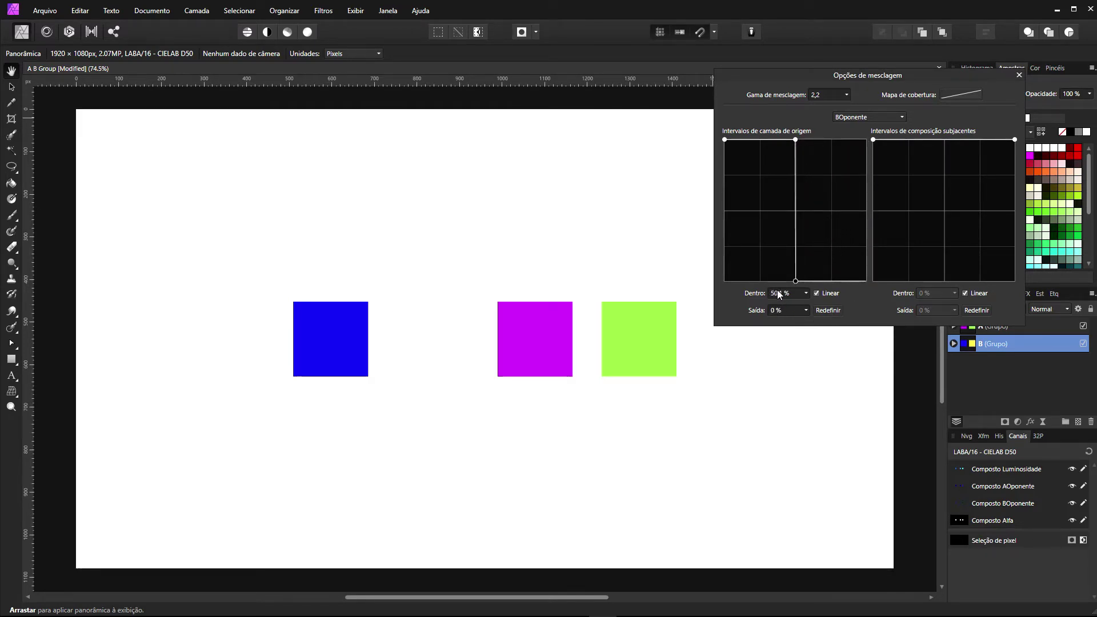
pyautogui.click(1019, 75)
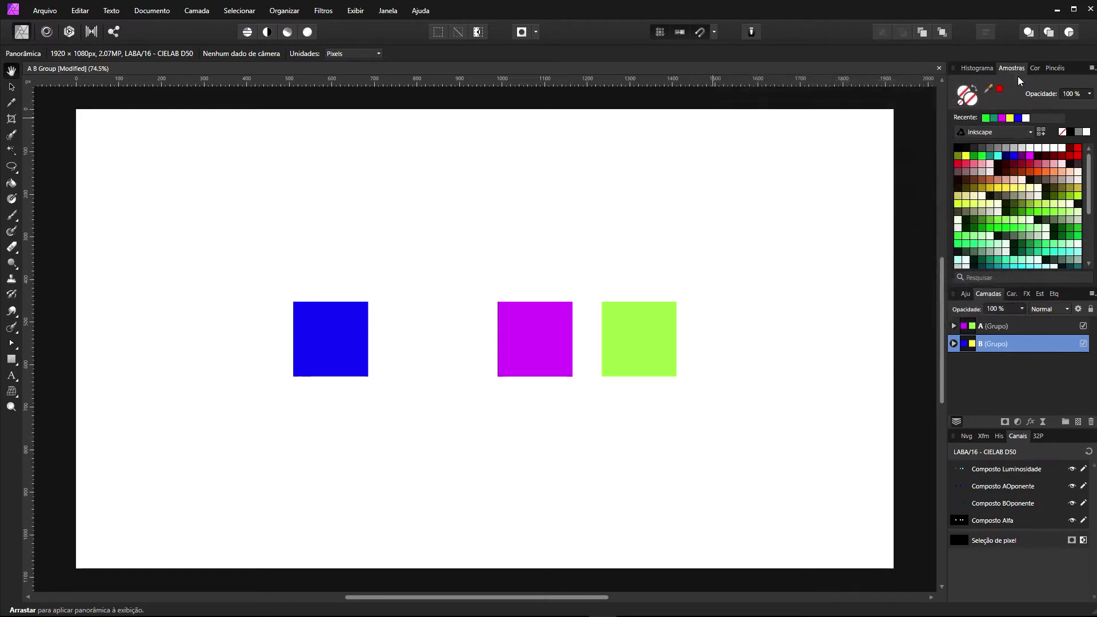
pyautogui.click(940, 69)
pyautogui.click(544, 322)
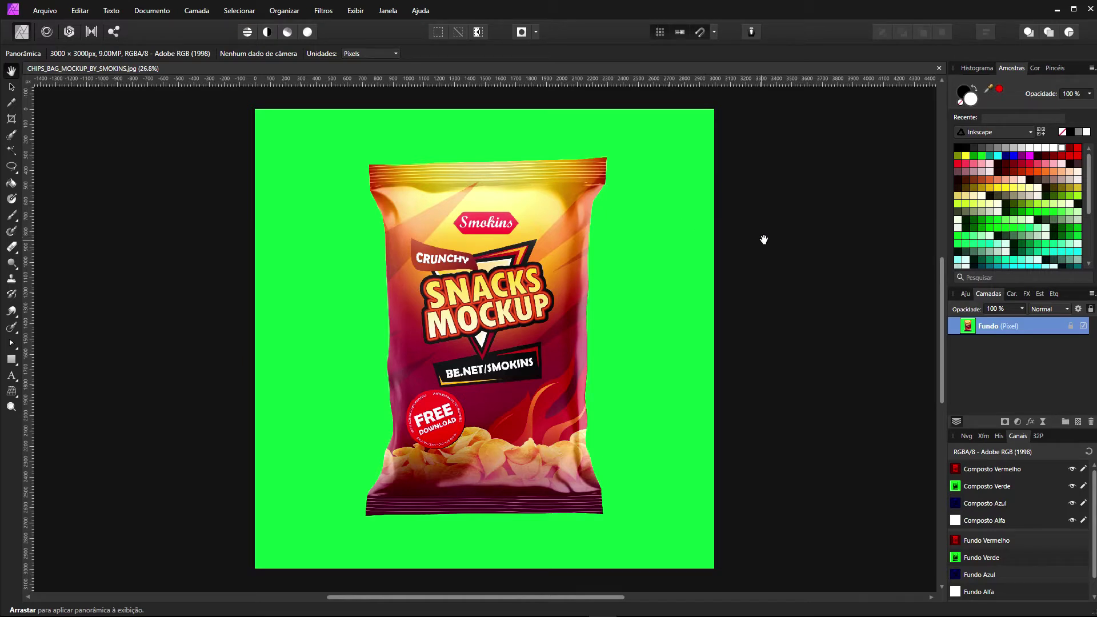
# - Convert the chips bag image to the LAB/16 format with the CIELAB D50 profile
pyautogui.click(158, 10)
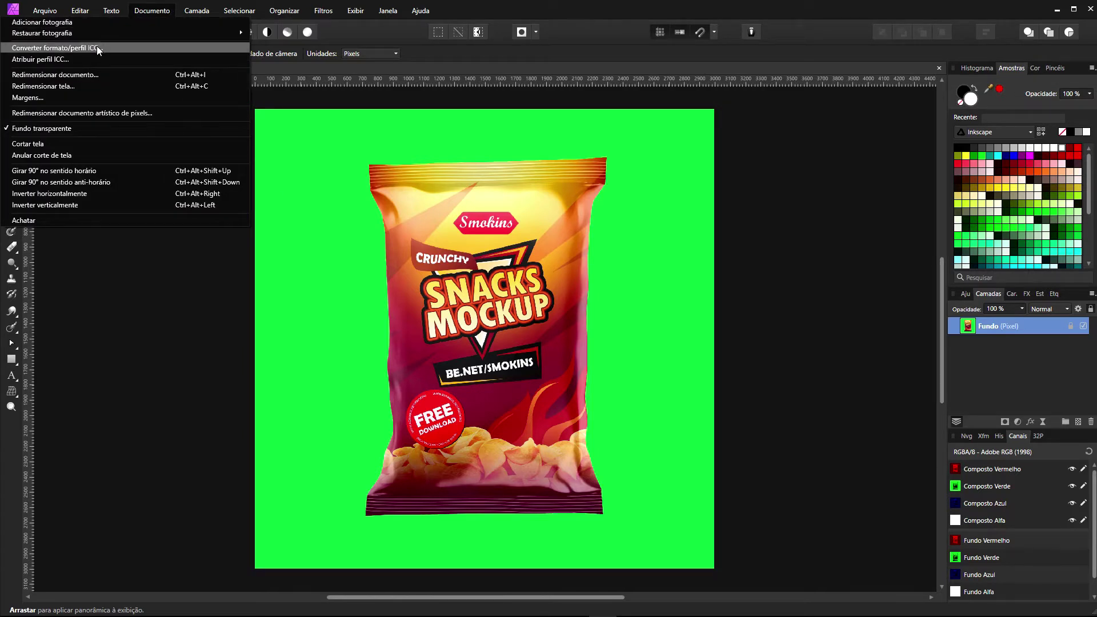
pyautogui.click(61, 49)
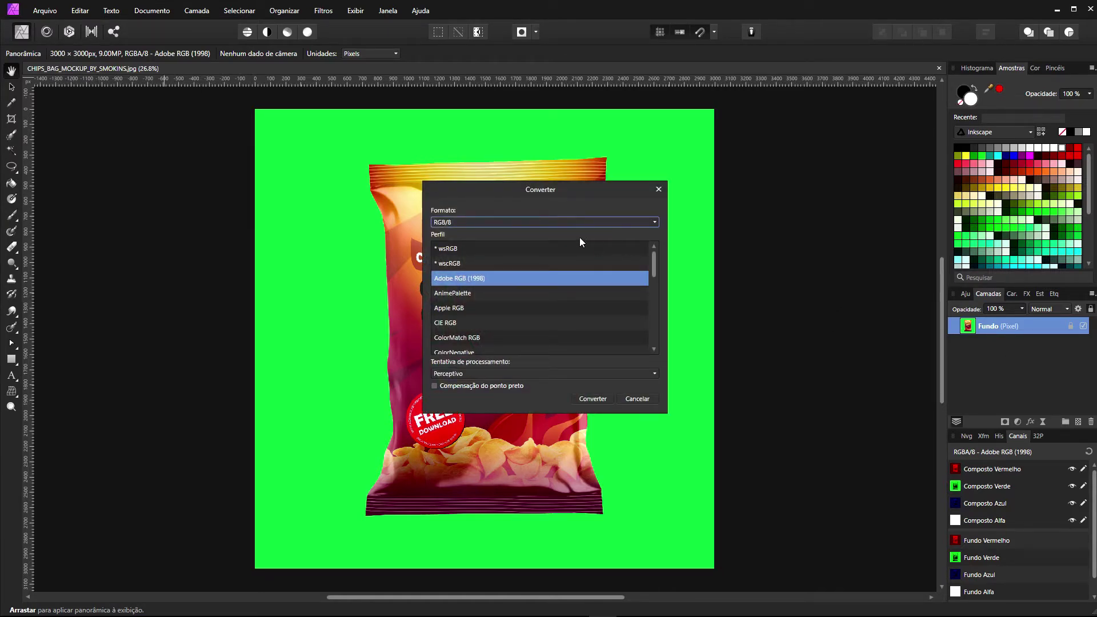
pyautogui.click(577, 221)
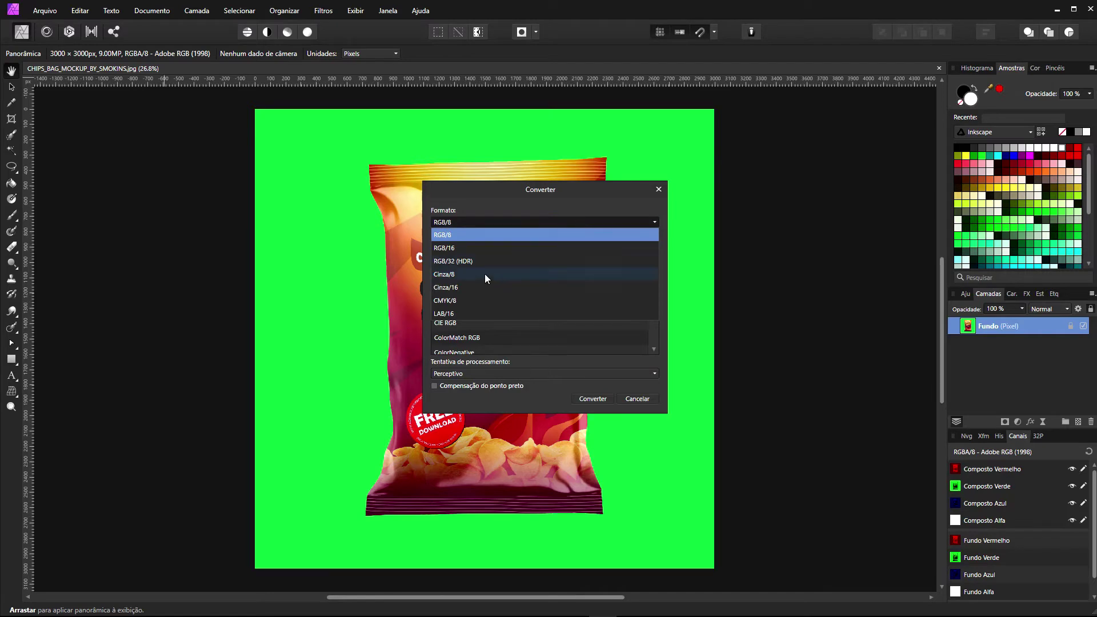
pyautogui.click(455, 314)
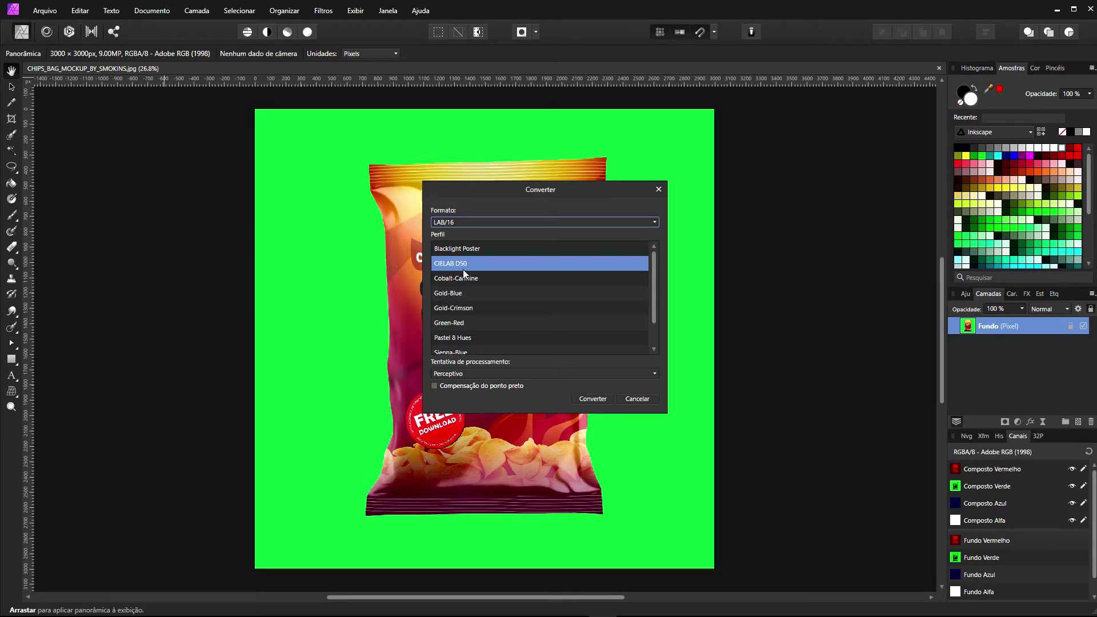
pyautogui.click(593, 399)
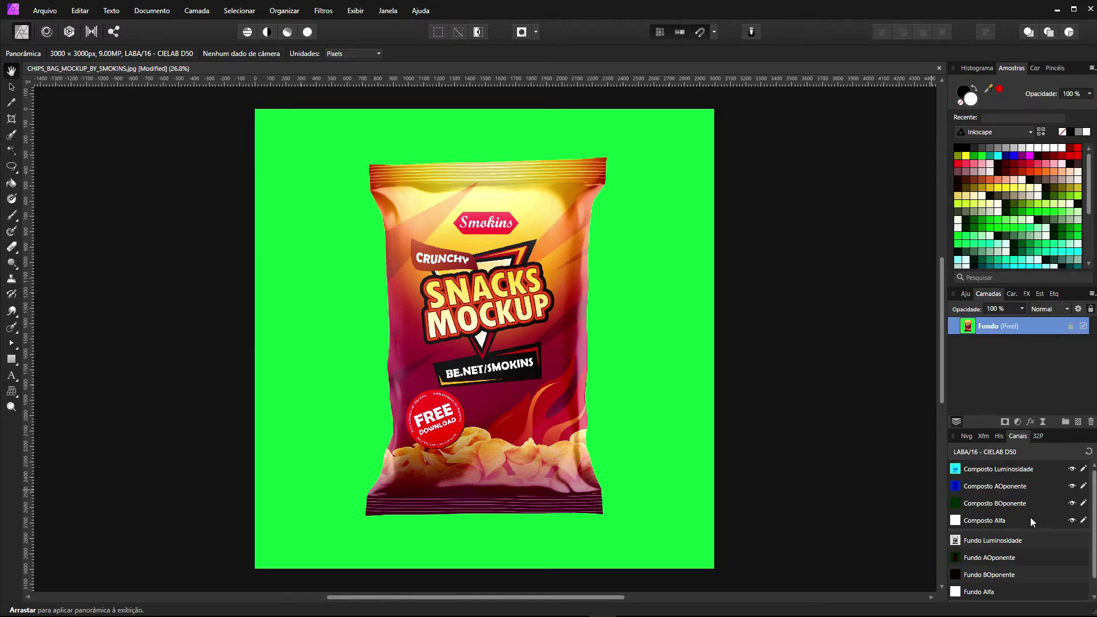
# - Isolate the Luminosidade, AOponente and BOponente composite channels one at a time to examine them, then show all channels again
pyautogui.click(1071, 486)
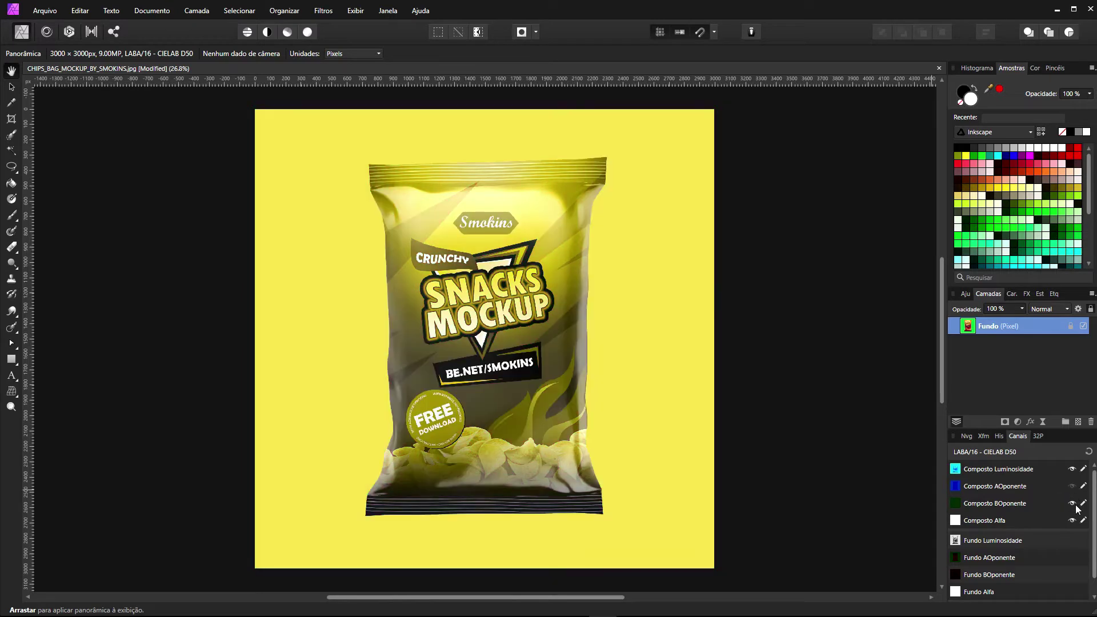
pyautogui.click(1072, 503)
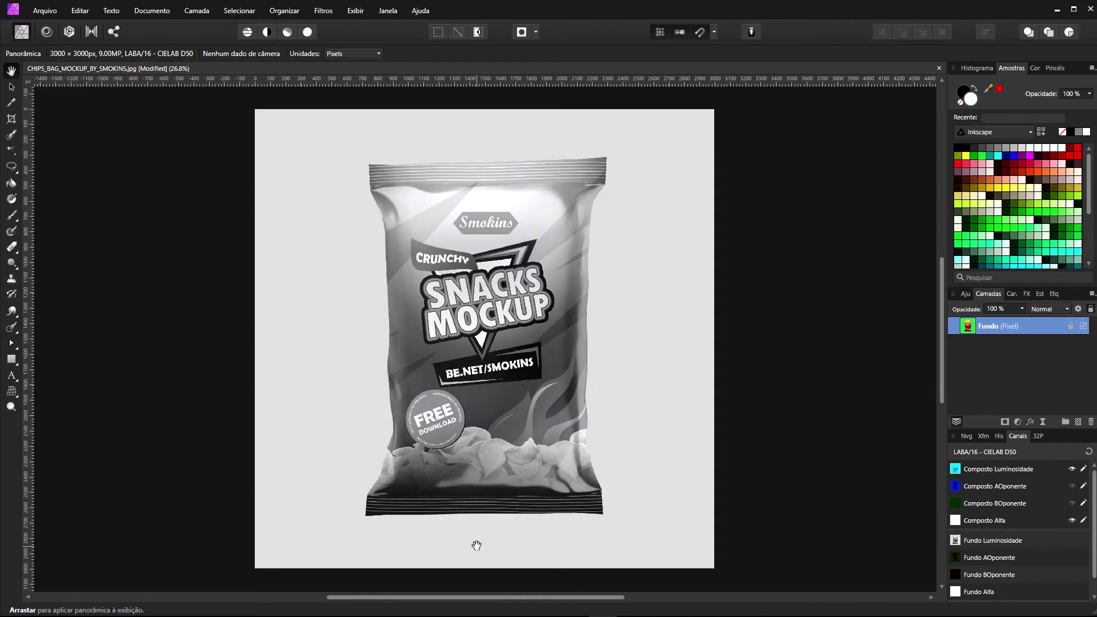
pyautogui.click(1072, 471)
pyautogui.click(1071, 486)
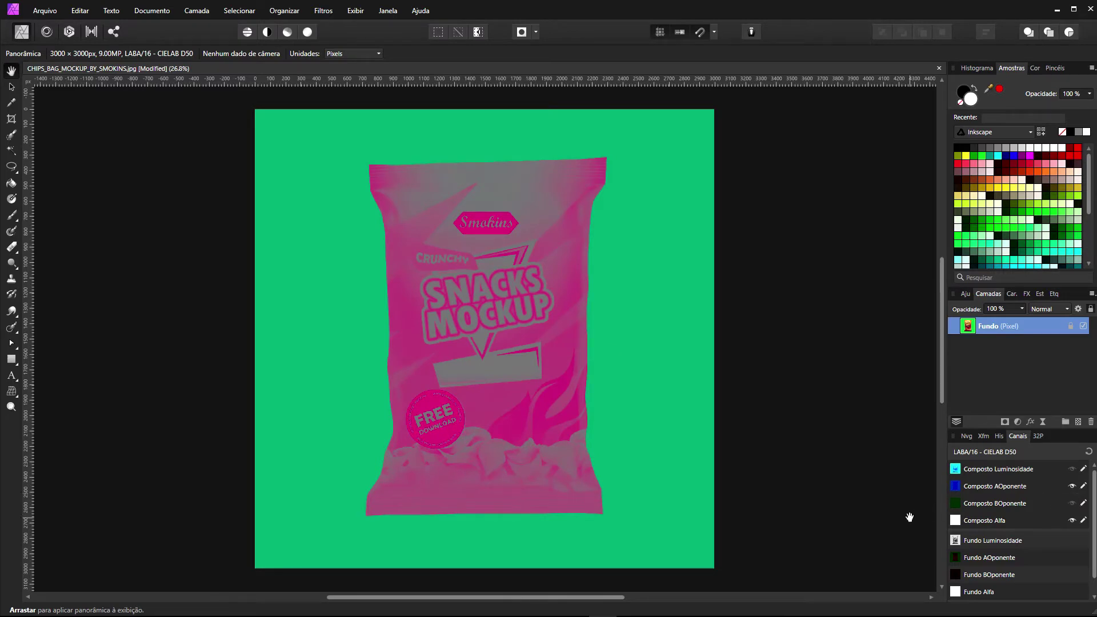
pyautogui.click(1072, 486)
pyautogui.click(1072, 504)
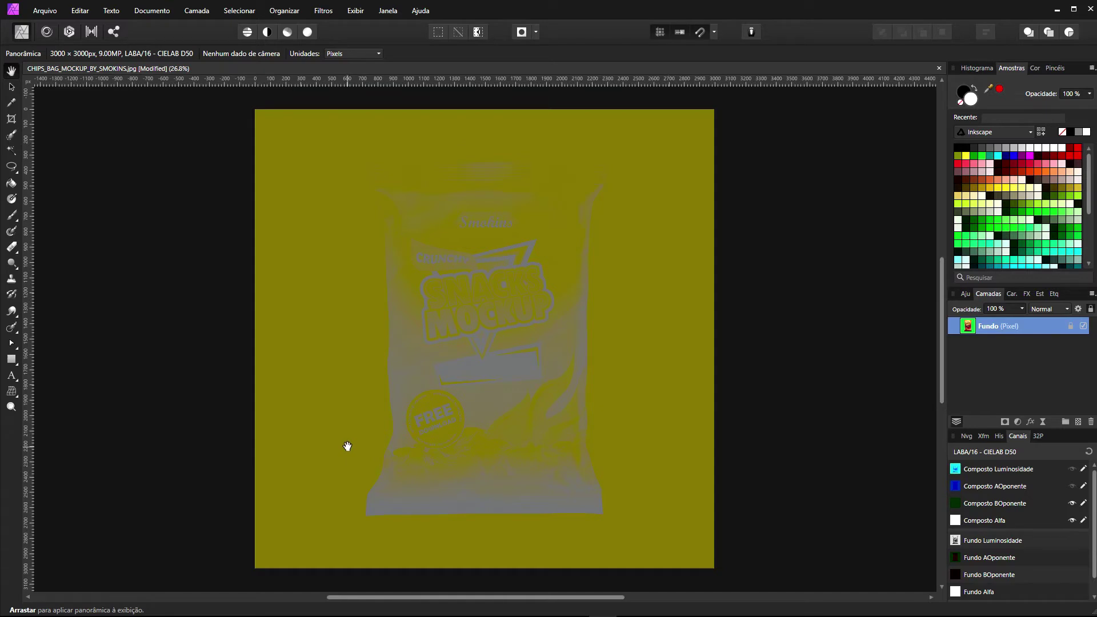
pyautogui.click(1072, 486)
pyautogui.click(1071, 469)
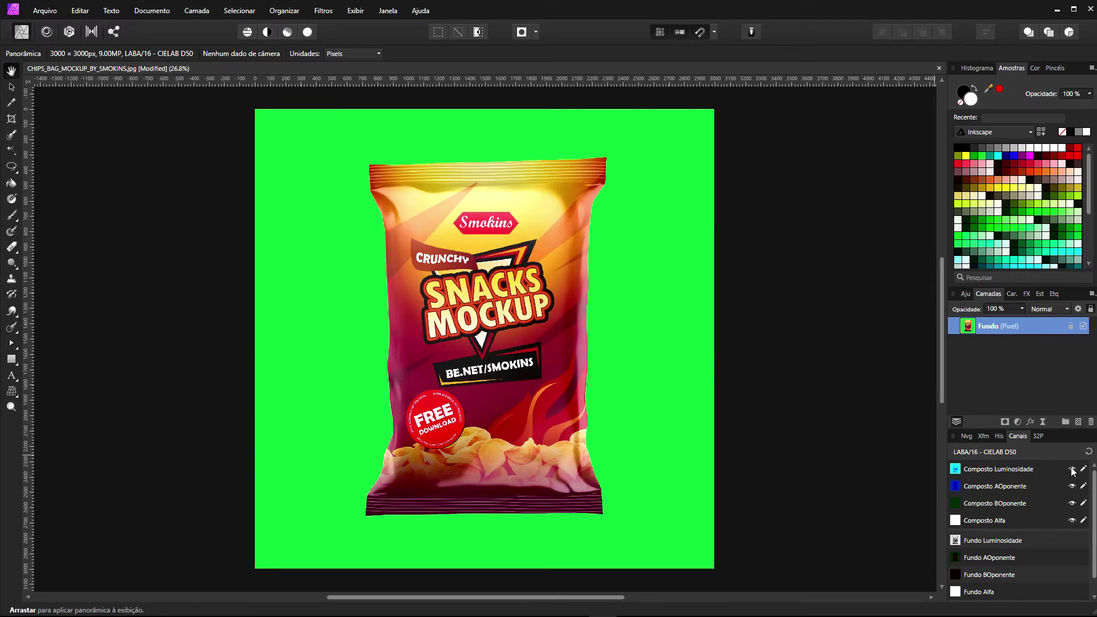
# - In the Fundo layer's blend options, add a point at 50 % input and 100 % output to the AOponente source range
pyautogui.click(1077, 309)
pyautogui.moveTo(647, 179); pyautogui.dragTo(883, 146)
pyautogui.click(808, 191)
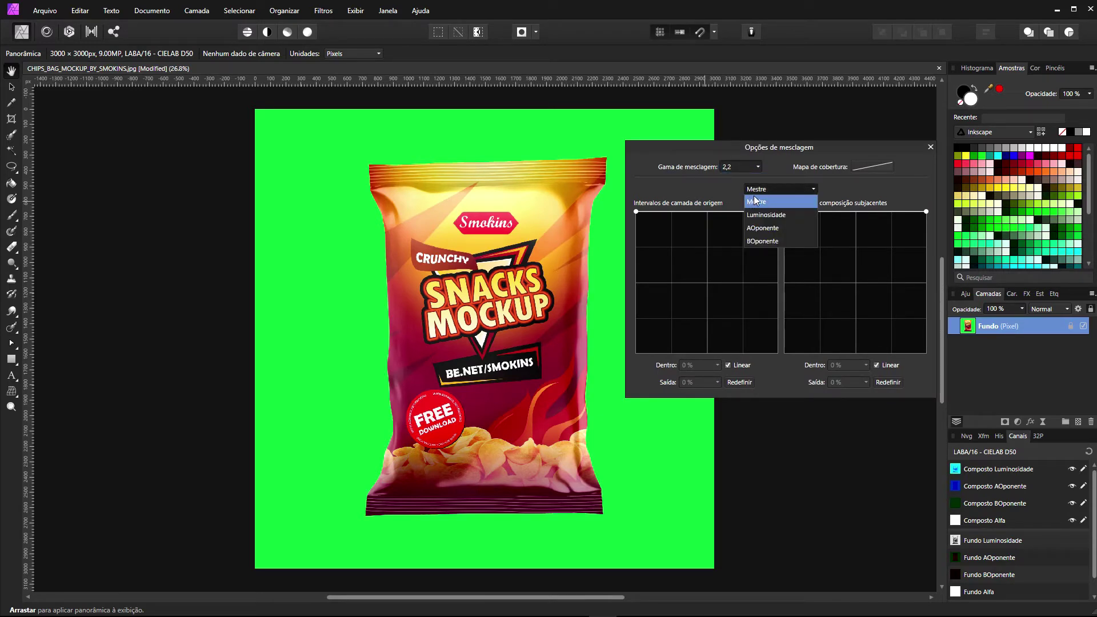
pyautogui.click(769, 229)
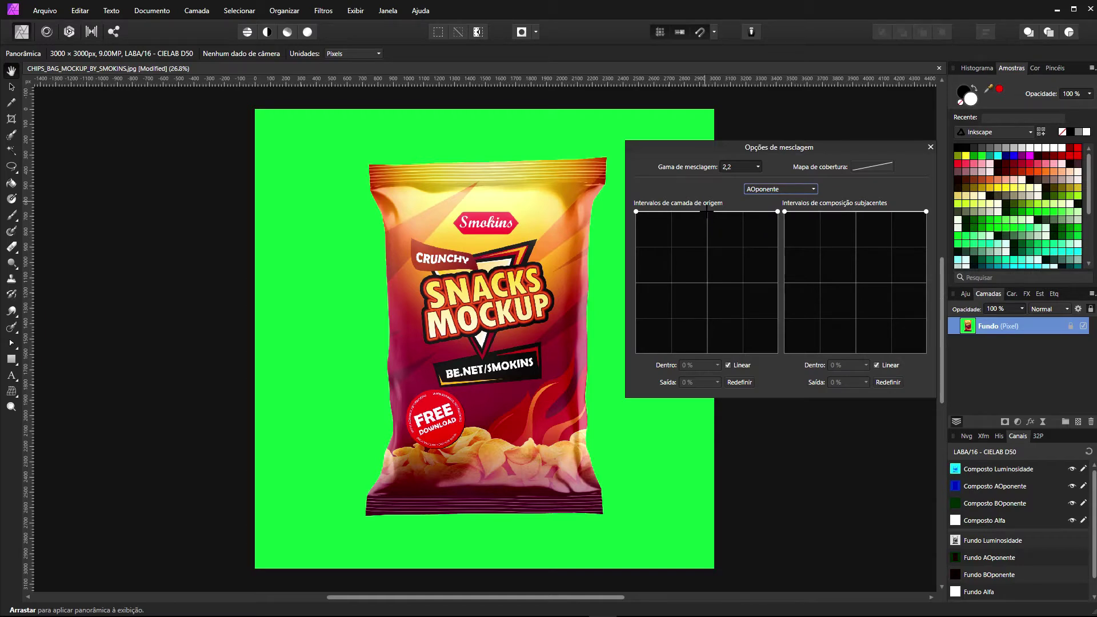
pyautogui.click(707, 211)
pyautogui.click(686, 366)
pyautogui.write('50')
pyautogui.press('Return')
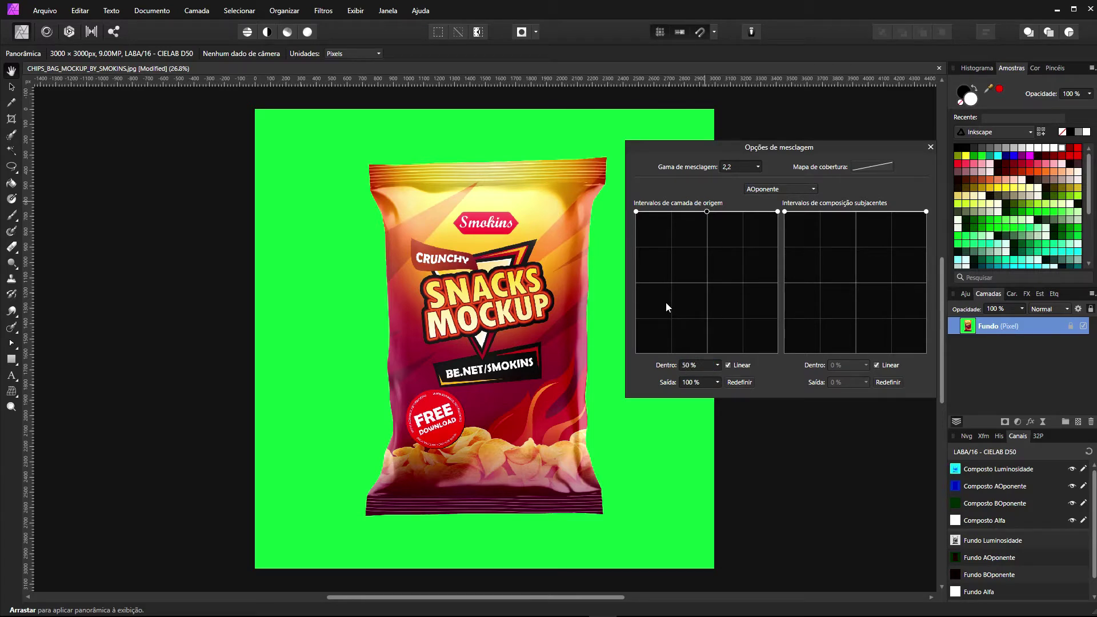
# - Hide the green background by moving the AOponente source start point to about 25.9 % input and 0 % output, then close the blend options
pyautogui.moveTo(635, 211); pyautogui.dragTo(674, 368)
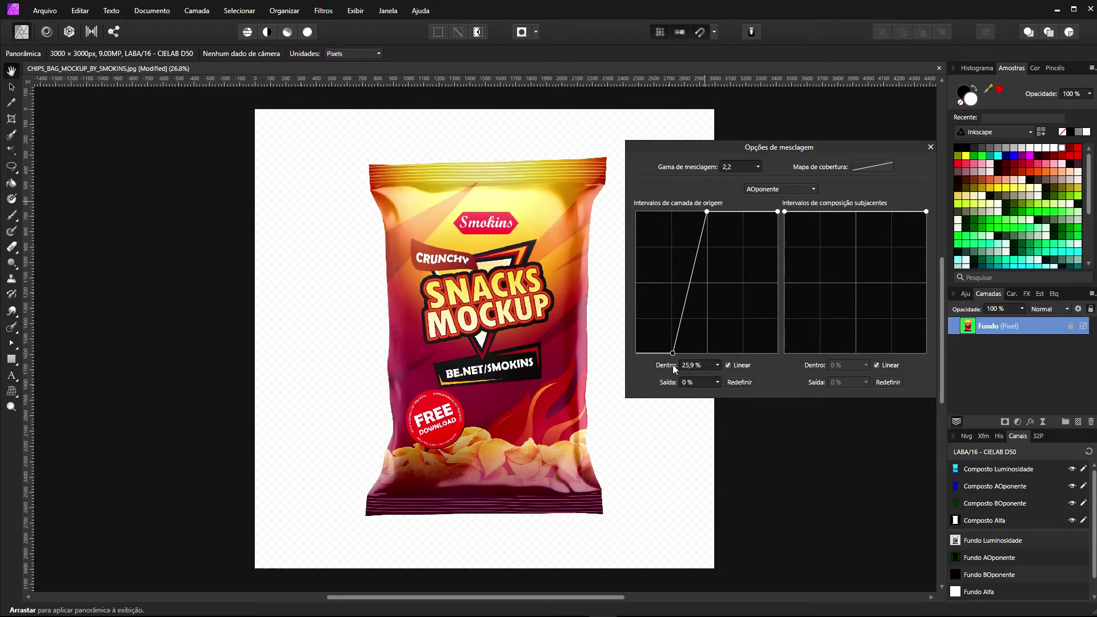
pyautogui.moveTo(672, 366); pyautogui.dragTo(673, 365)
pyautogui.click(928, 148)
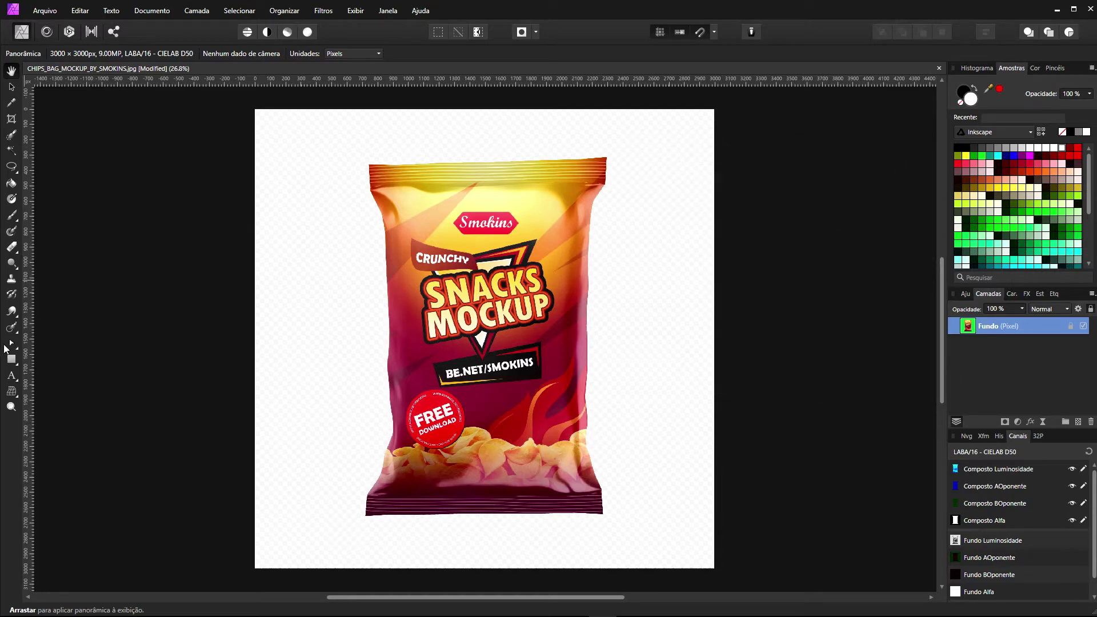
# - Draw a rectangle covering the whole canvas, fill it with purple and send it behind the chips bag layer
pyautogui.click(12, 359)
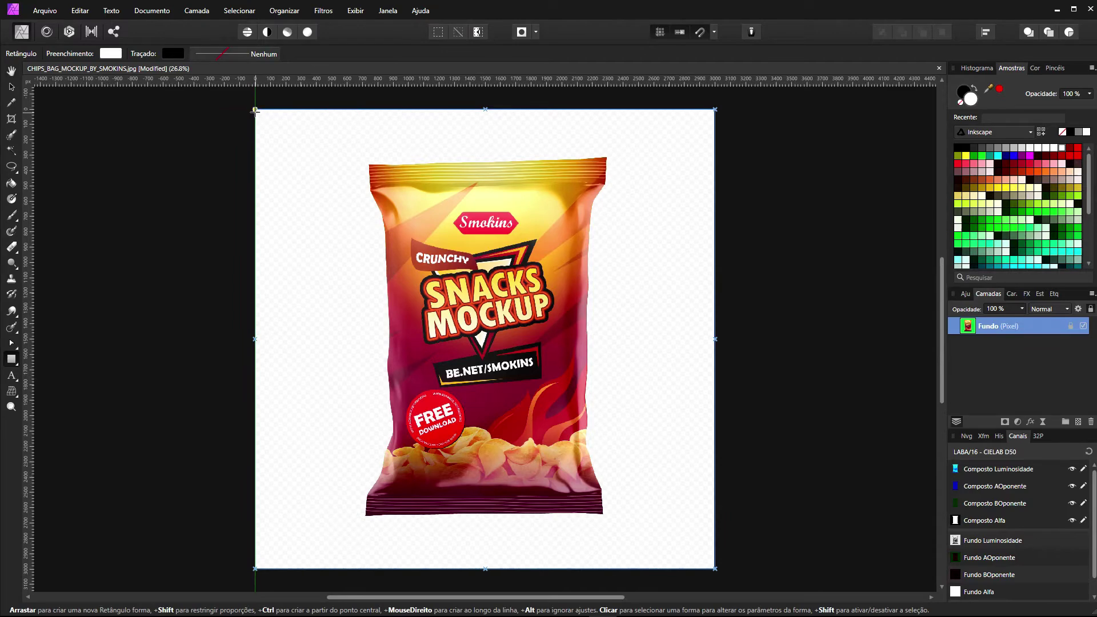
pyautogui.moveTo(254, 109); pyautogui.dragTo(714, 569)
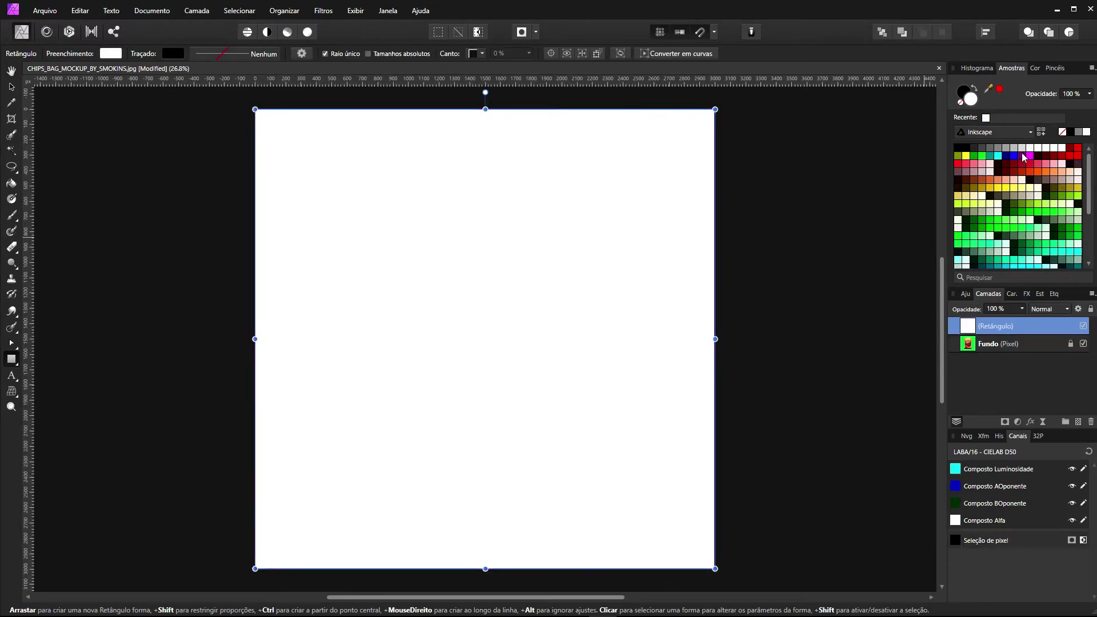
pyautogui.click(1023, 155)
pyautogui.hotkey('ctrl', 'shift', '[')
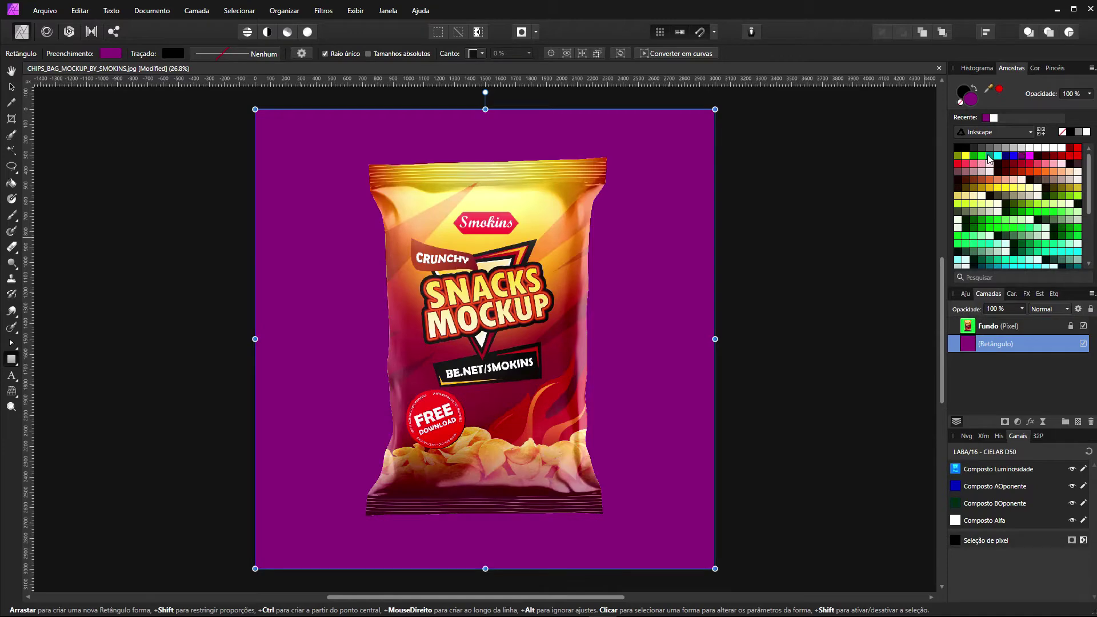
# - Refine the bag's edges by moving the Fundo layer's AOponente source start point to about 36.4 % input at 0 % output
pyautogui.scroll(5, 422, 254)
pyautogui.scroll(4, 430, 254)
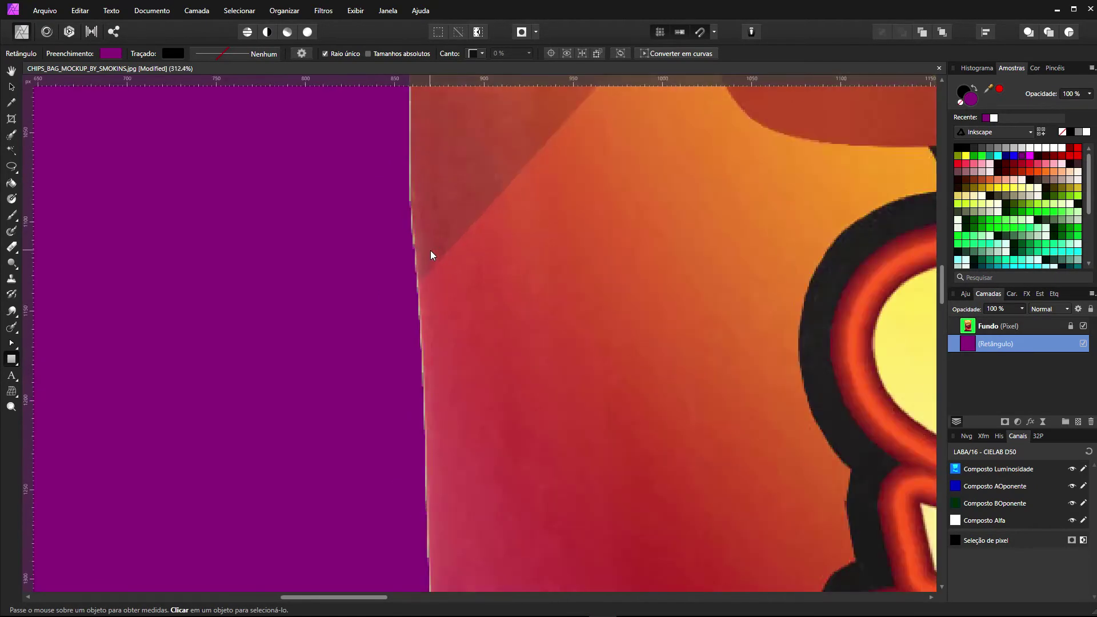
pyautogui.scroll(-4, 479, 269)
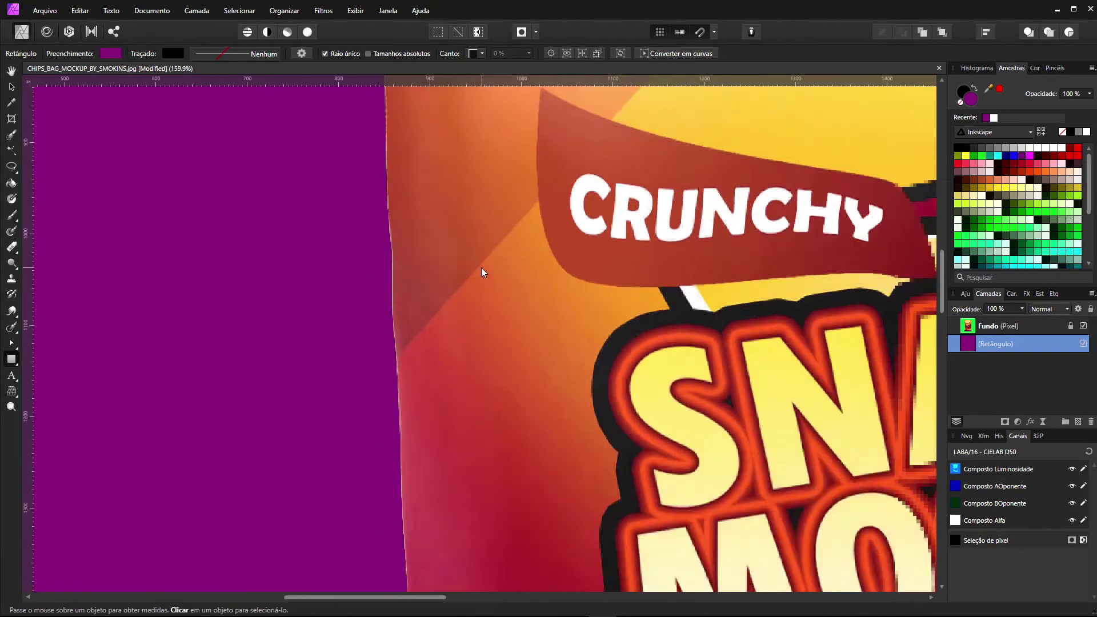
pyautogui.scroll(2, 477, 273)
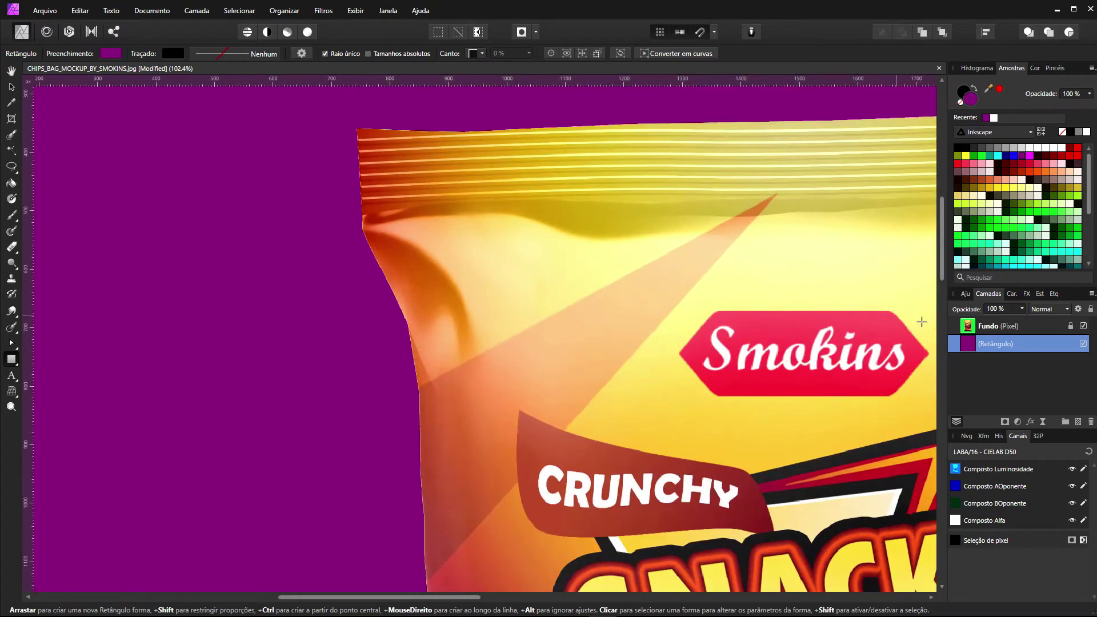
pyautogui.click(971, 329)
pyautogui.click(1078, 309)
pyautogui.click(544, 218)
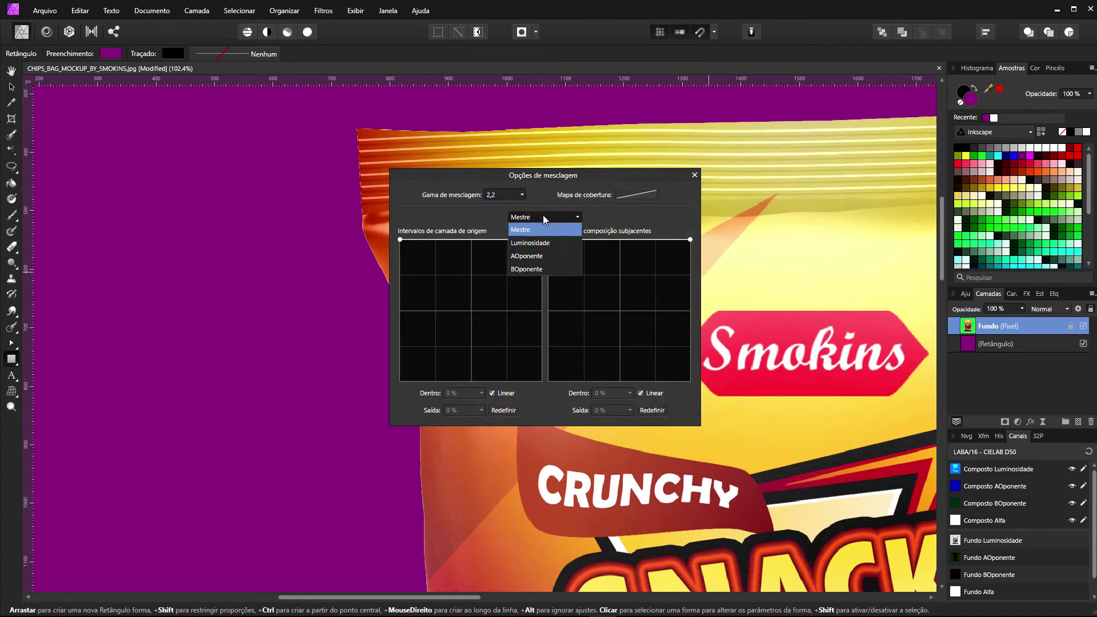
pyautogui.click(534, 255)
pyautogui.moveTo(550, 177); pyautogui.dragTo(754, 174)
pyautogui.moveTo(639, 378); pyautogui.dragTo(682, 397)
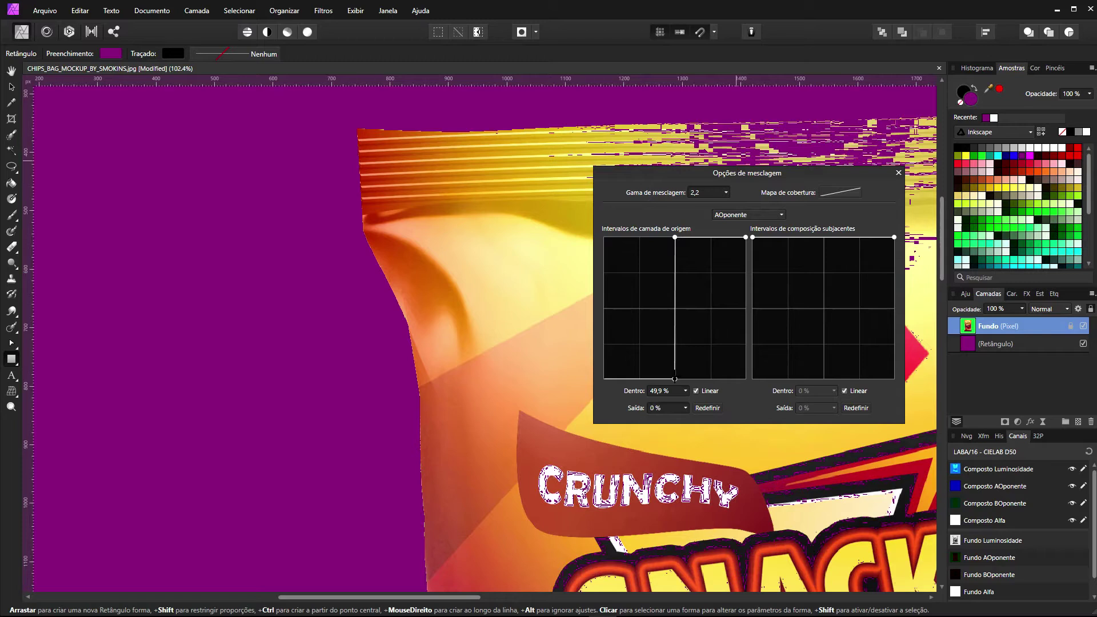
pyautogui.moveTo(674, 378); pyautogui.dragTo(656, 396)
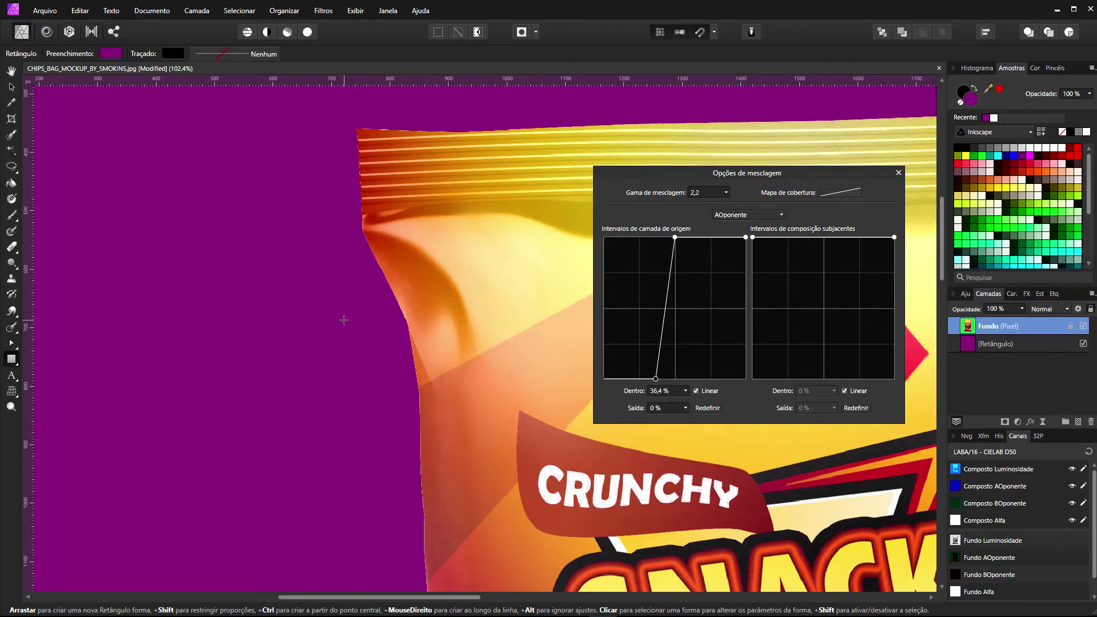
# - Check the bag cutout against the purple backdrop, then close the blend options and the chips bag document without saving
pyautogui.scroll(-6, 345, 319)
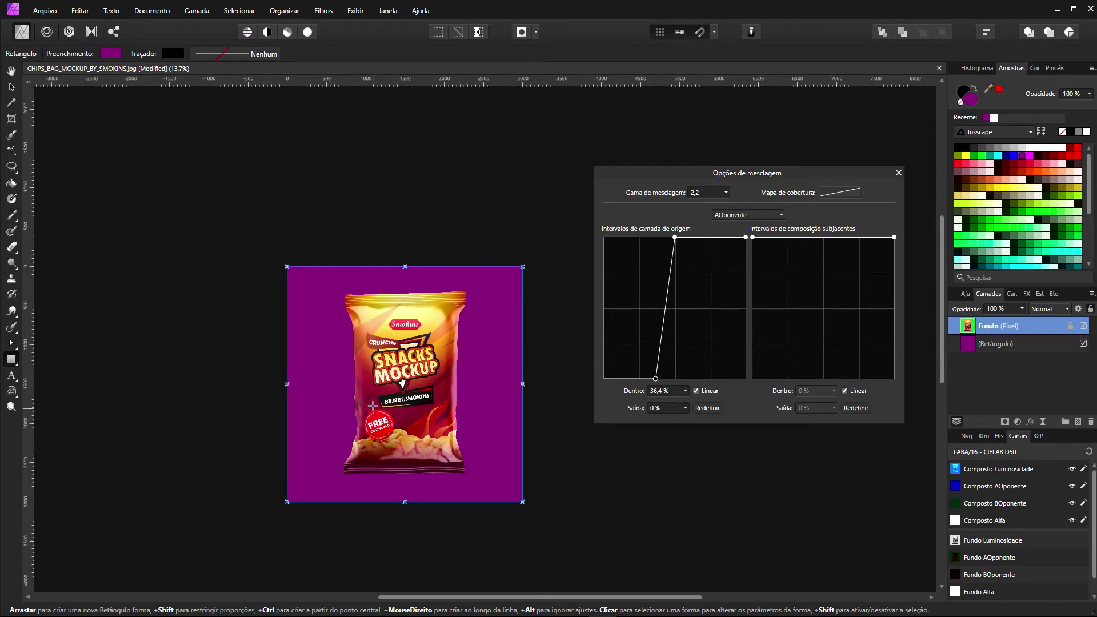
pyautogui.scroll(5, 359, 402)
pyautogui.scroll(-2, 360, 402)
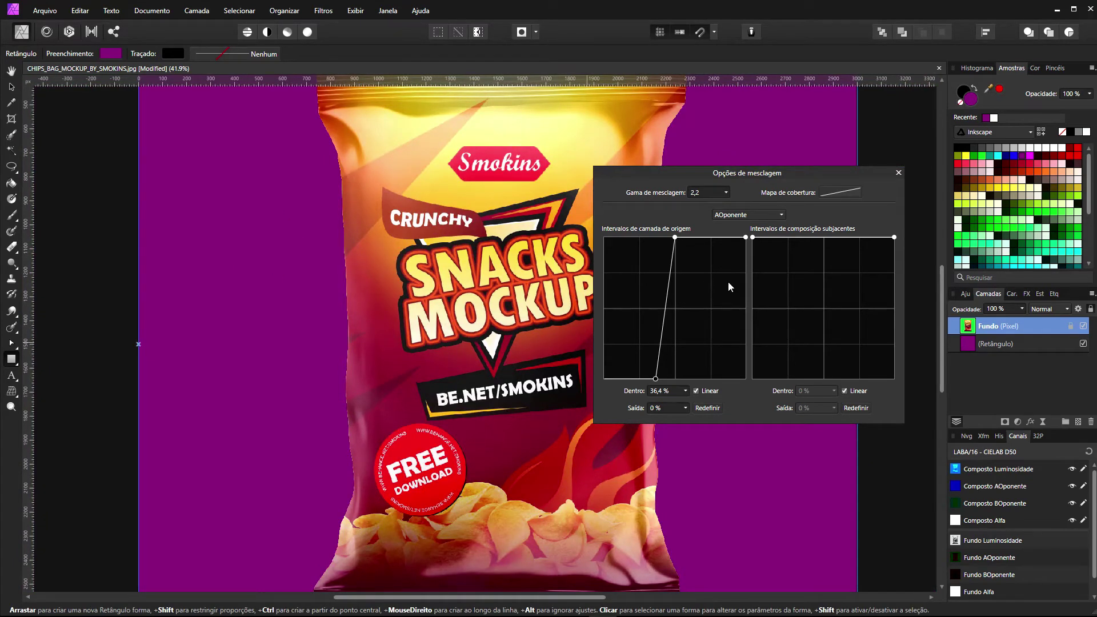
pyautogui.click(896, 173)
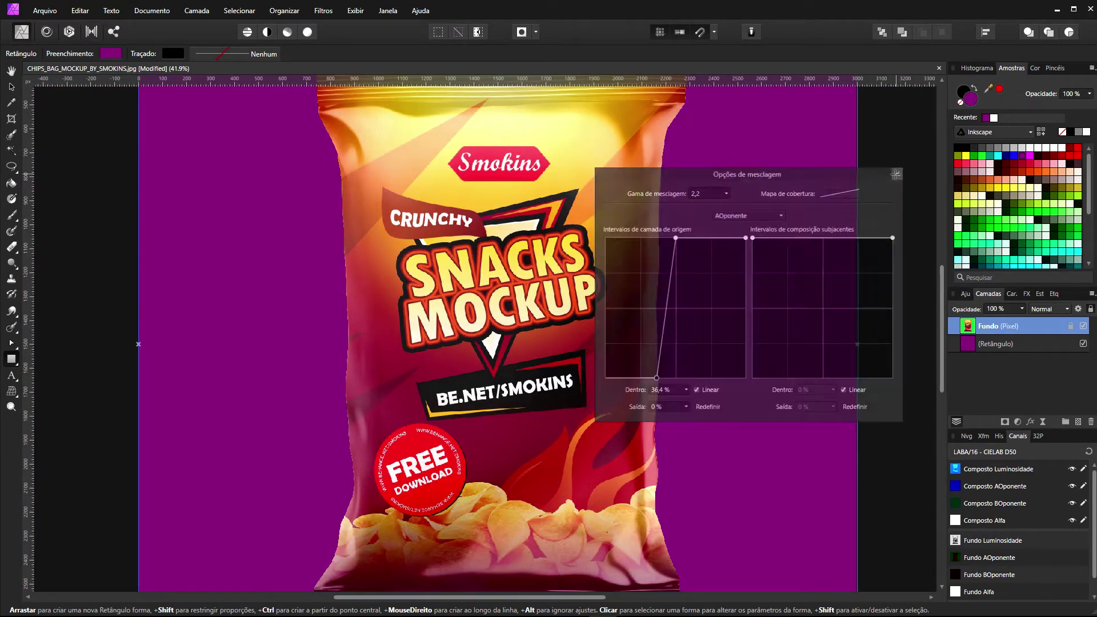
pyautogui.click(938, 68)
pyautogui.click(545, 323)
# - Open the Square - Pillow Mockup image and convert it to the LAB/16 format with the CIELAB D50 profile
pyautogui.moveTo(1096, 256); pyautogui.dragTo(564, 298)
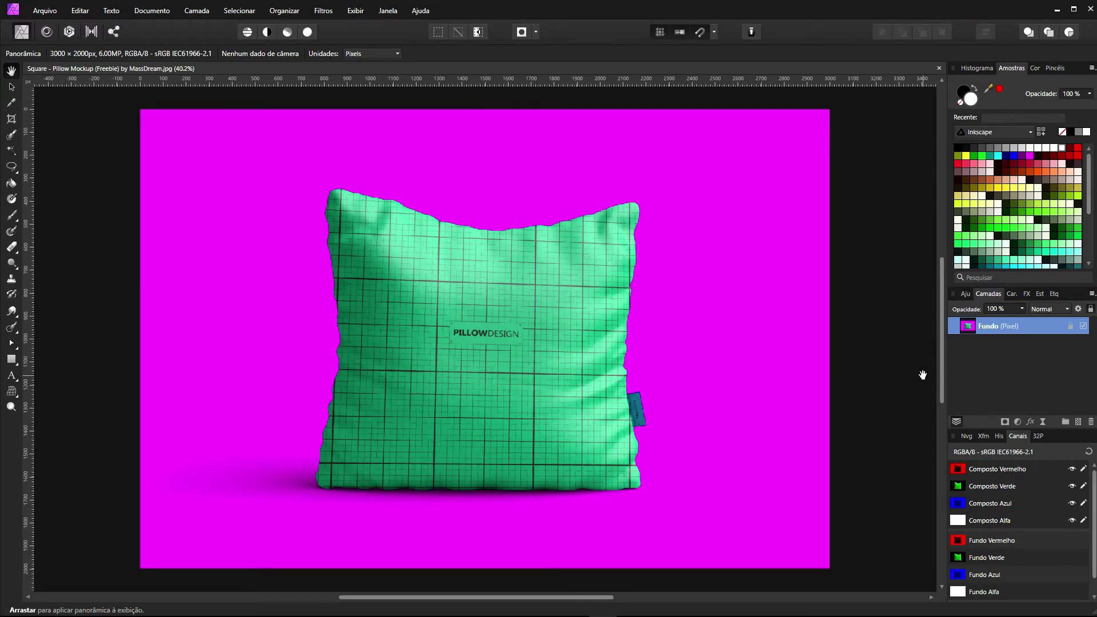
pyautogui.click(152, 11)
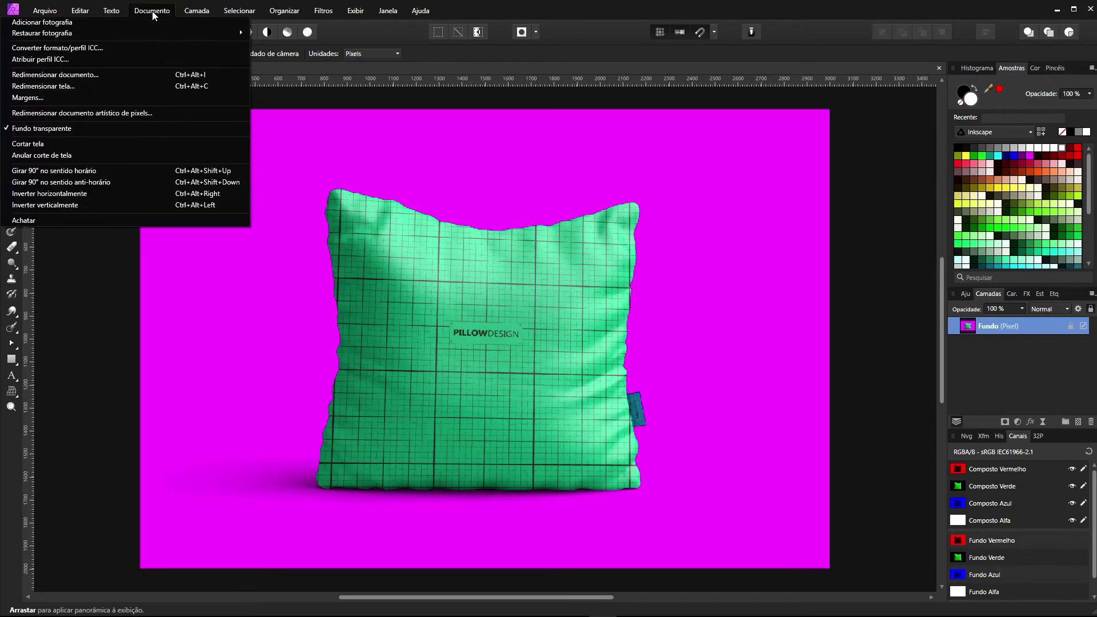
pyautogui.click(61, 48)
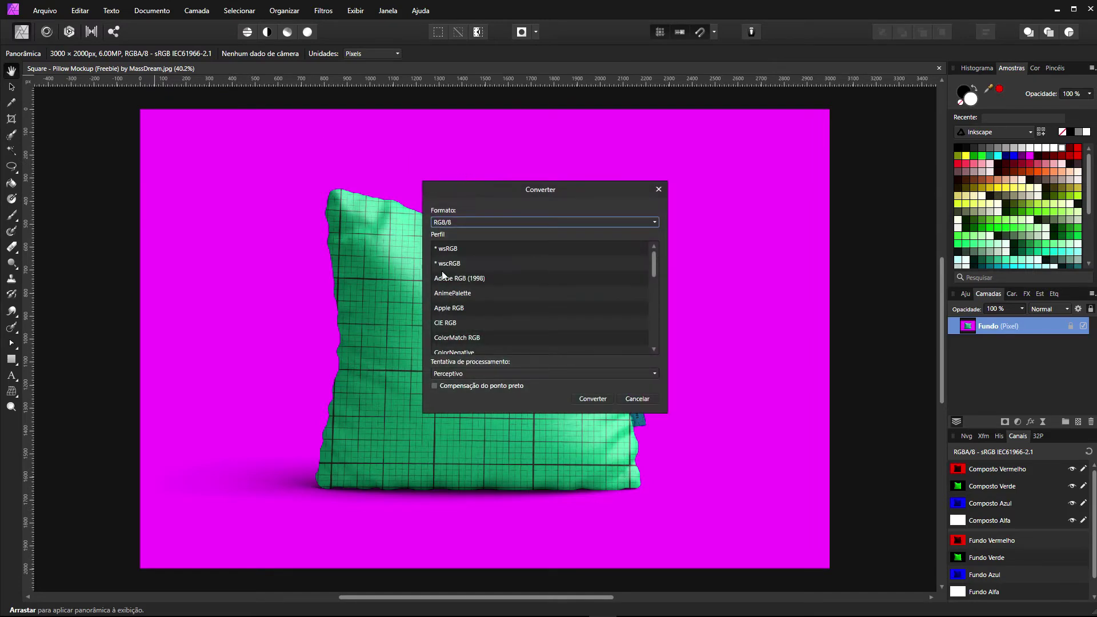
pyautogui.click(460, 222)
pyautogui.click(457, 315)
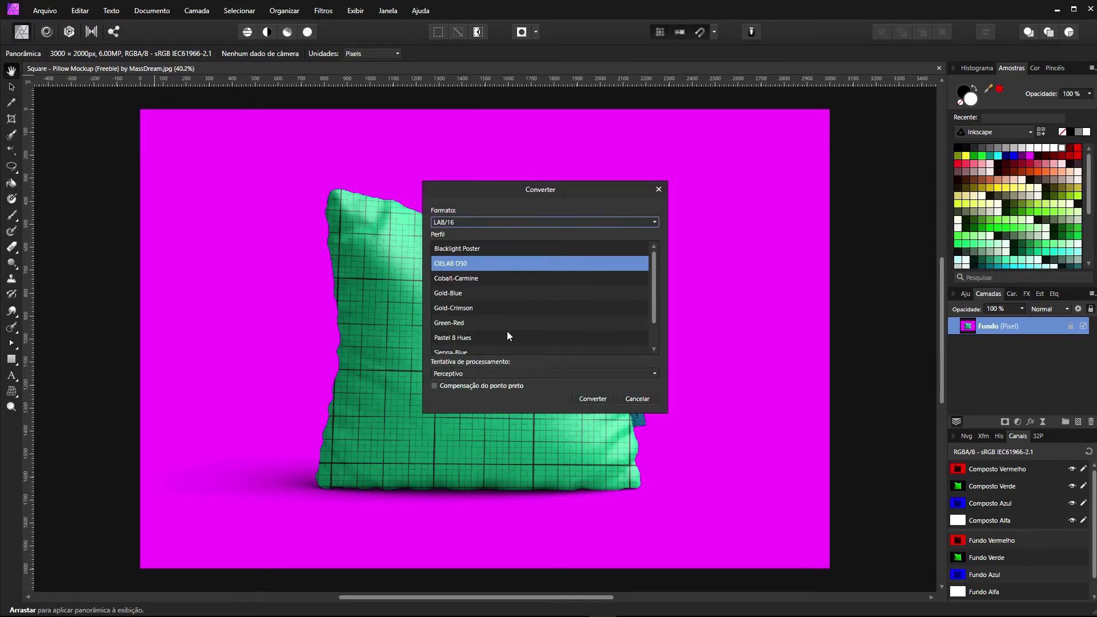
pyautogui.click(591, 398)
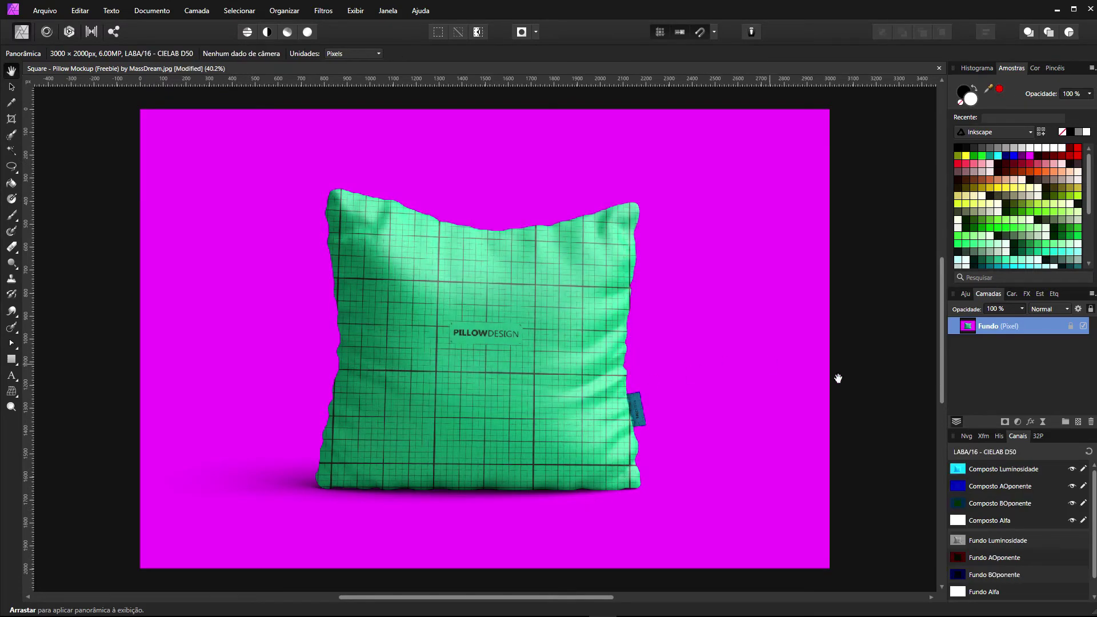
# - Hide the magenta background: in the AOponente source range, add a point at 50 % input, 100 % output and move the end point to about 65.1 %, 0 %
pyautogui.click(1077, 309)
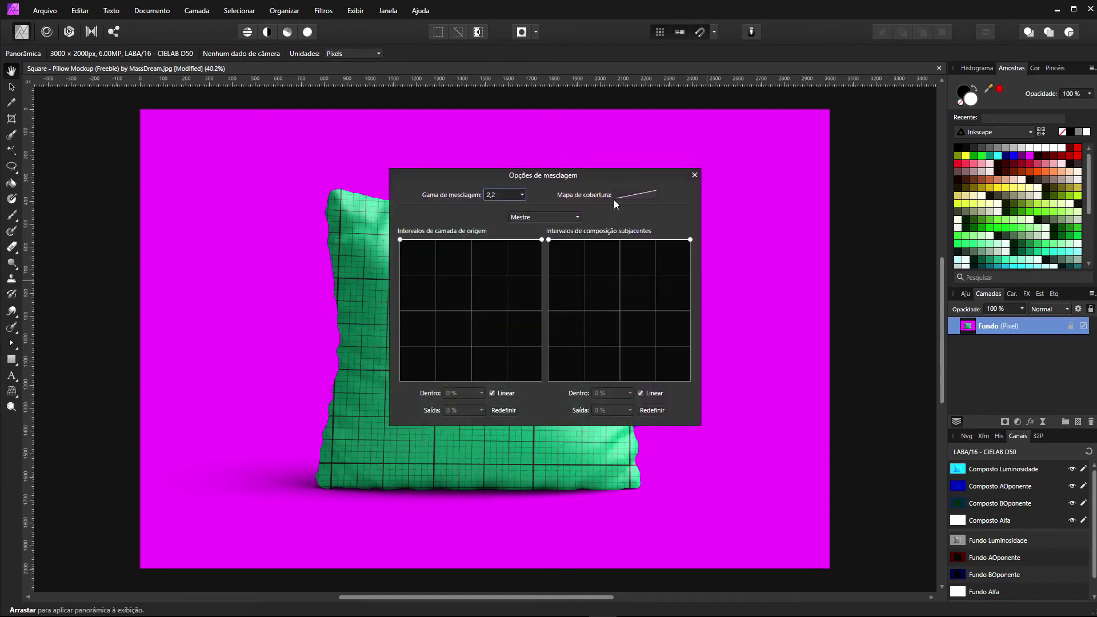
pyautogui.moveTo(577, 175); pyautogui.dragTo(706, 181)
pyautogui.click(683, 221)
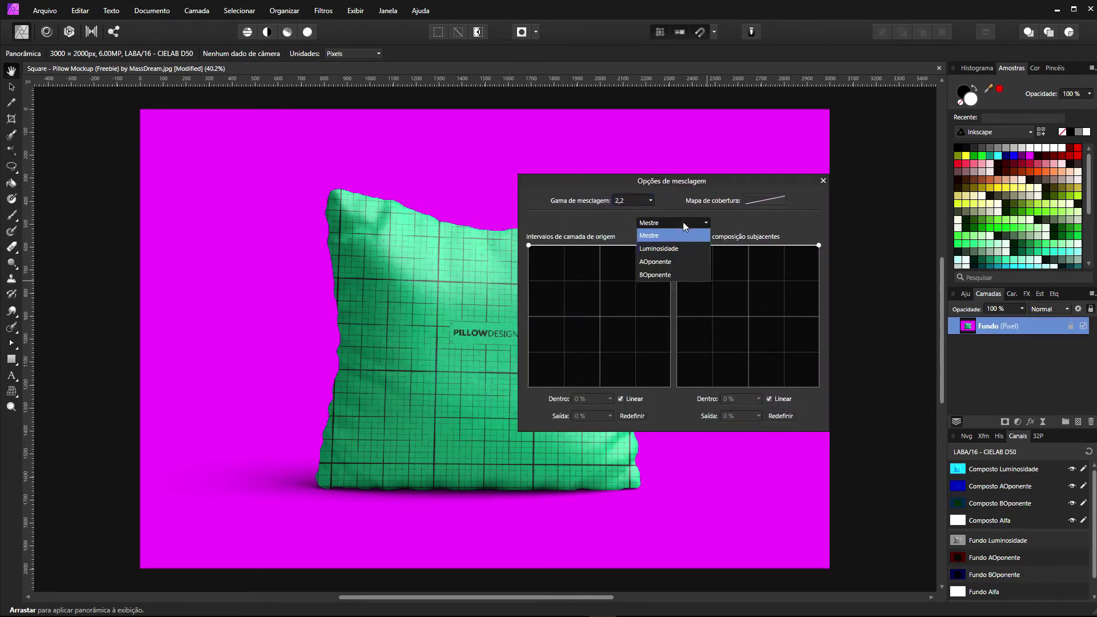
pyautogui.click(657, 251)
pyautogui.click(599, 245)
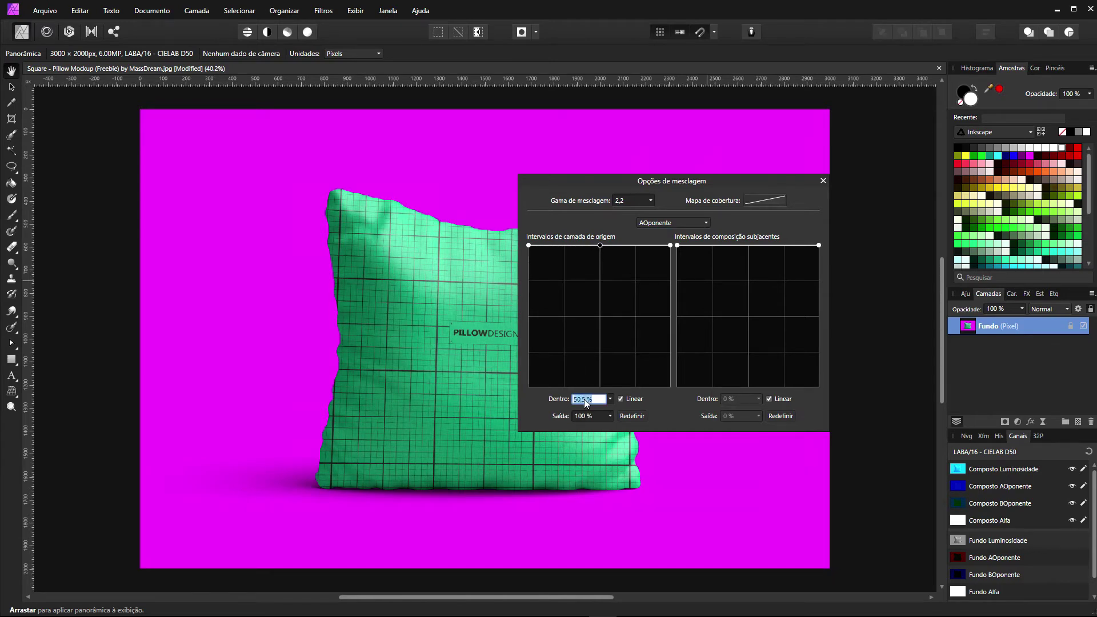
pyautogui.write('50')
pyautogui.press('Return')
pyautogui.moveTo(669, 244); pyautogui.dragTo(622, 415)
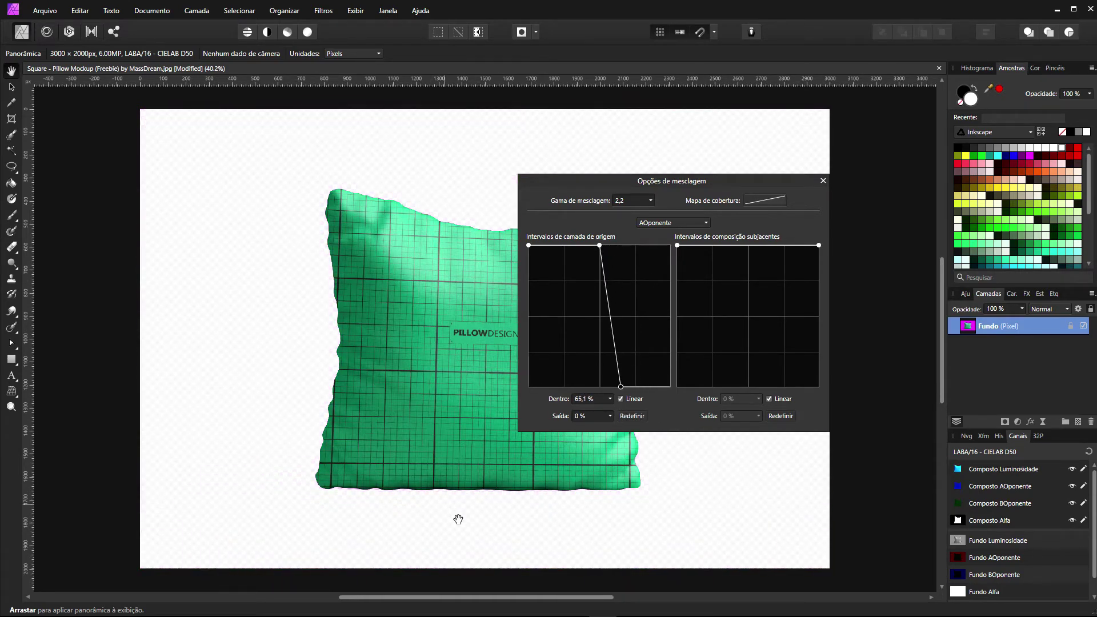
# - Examine the pillow's upper corners and edges up close for leftover background colour
pyautogui.scroll(6, 470, 507)
pyautogui.scroll(-5, 470, 506)
pyautogui.scroll(5, 318, 281)
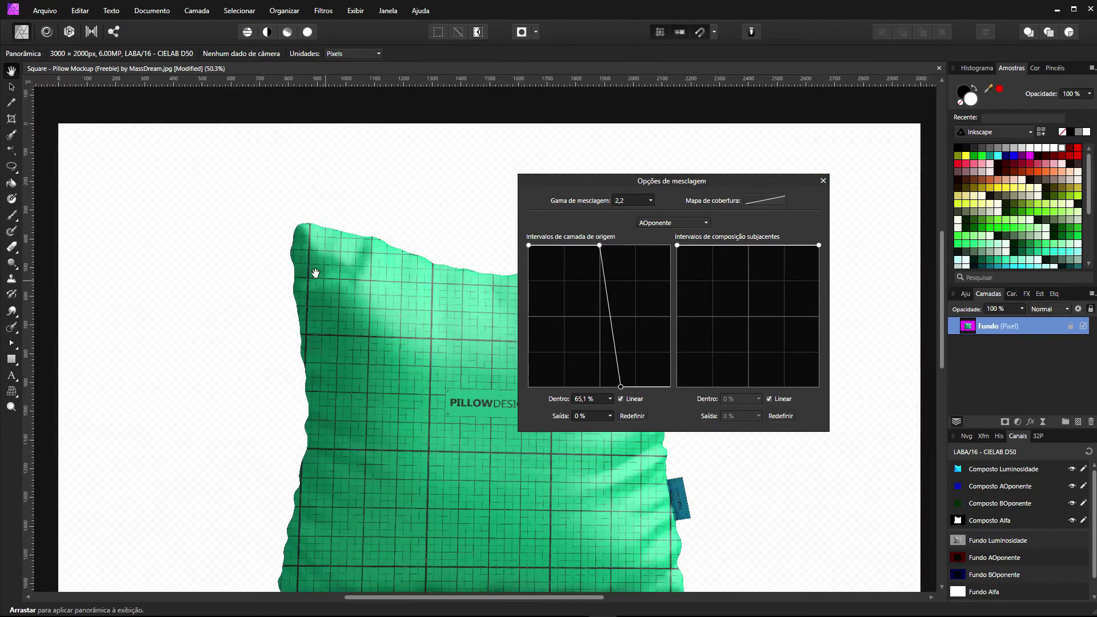
pyautogui.scroll(-3, 247, 303)
pyautogui.moveTo(403, 275); pyautogui.dragTo(123, 273)
pyautogui.moveTo(429, 310); pyautogui.dragTo(245, 263)
pyautogui.scroll(7, 459, 165)
pyautogui.scroll(-8, 469, 263)
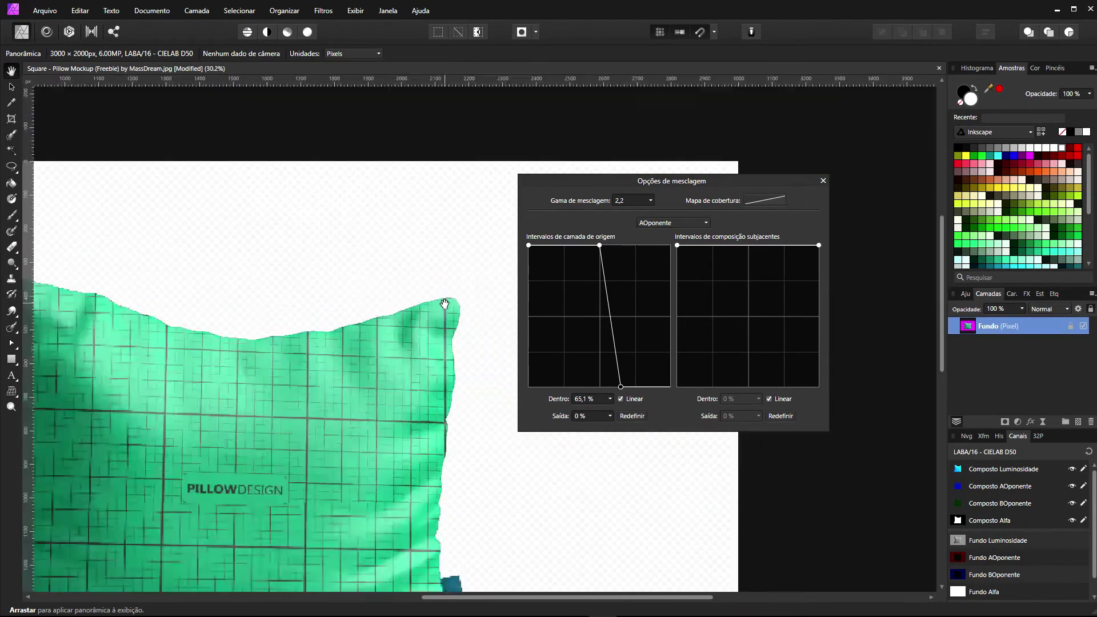
# - Close the blend options and the pillow document without saving the changes
pyautogui.click(823, 181)
pyautogui.click(939, 71)
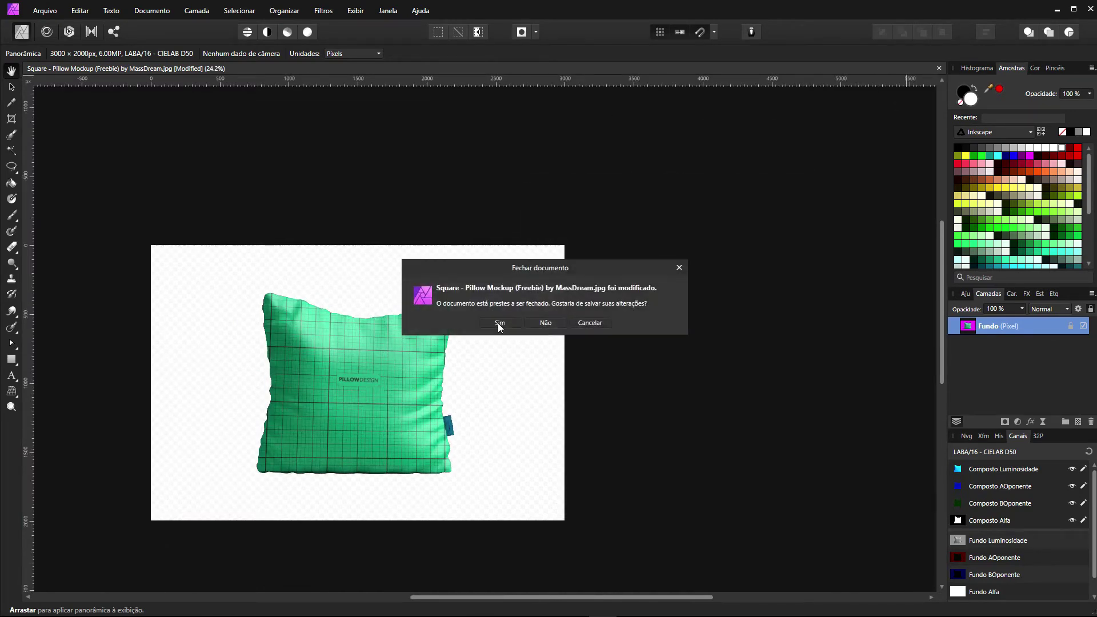
pyautogui.click(547, 324)
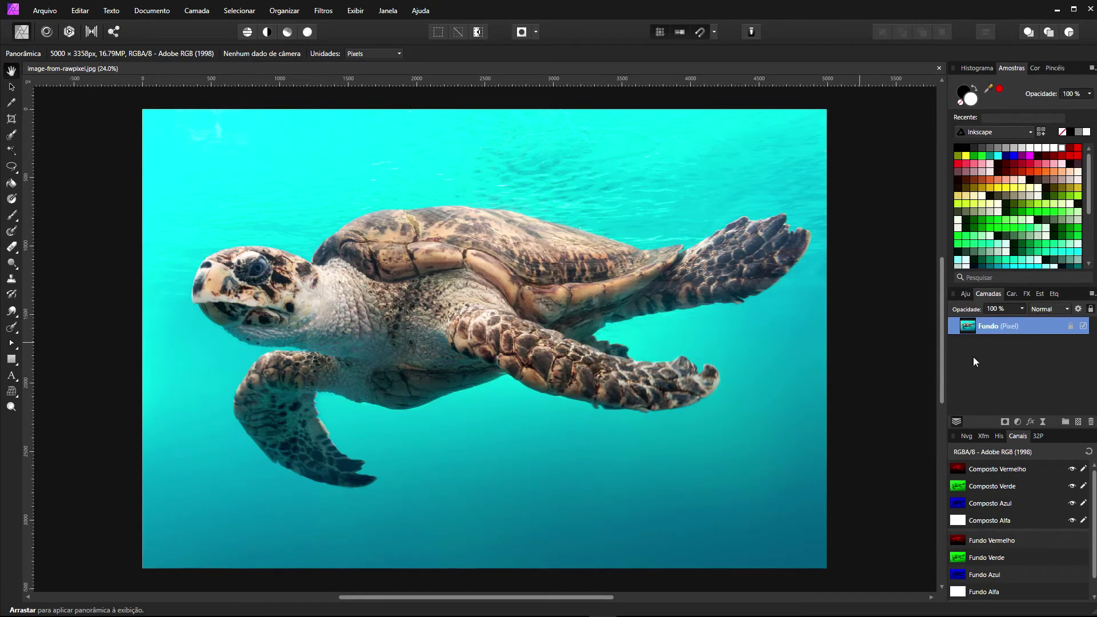
# - Convert the sea turtle image to the LAB/16 format with the CIELAB D50 profile
pyautogui.click(152, 11)
pyautogui.moveTo(78, 36)
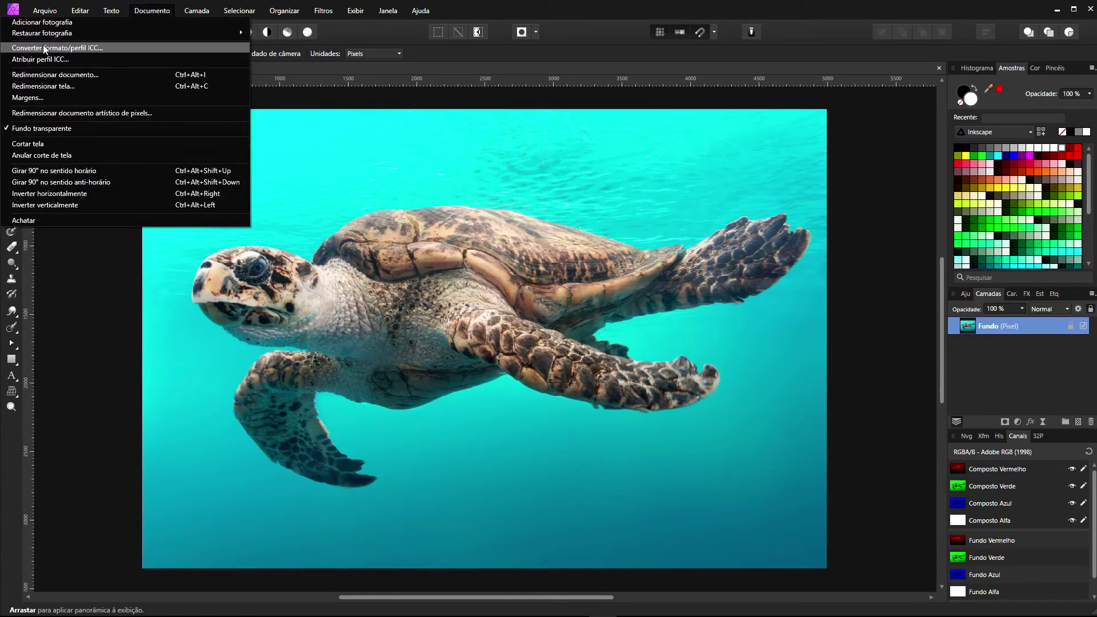
pyautogui.click(53, 45)
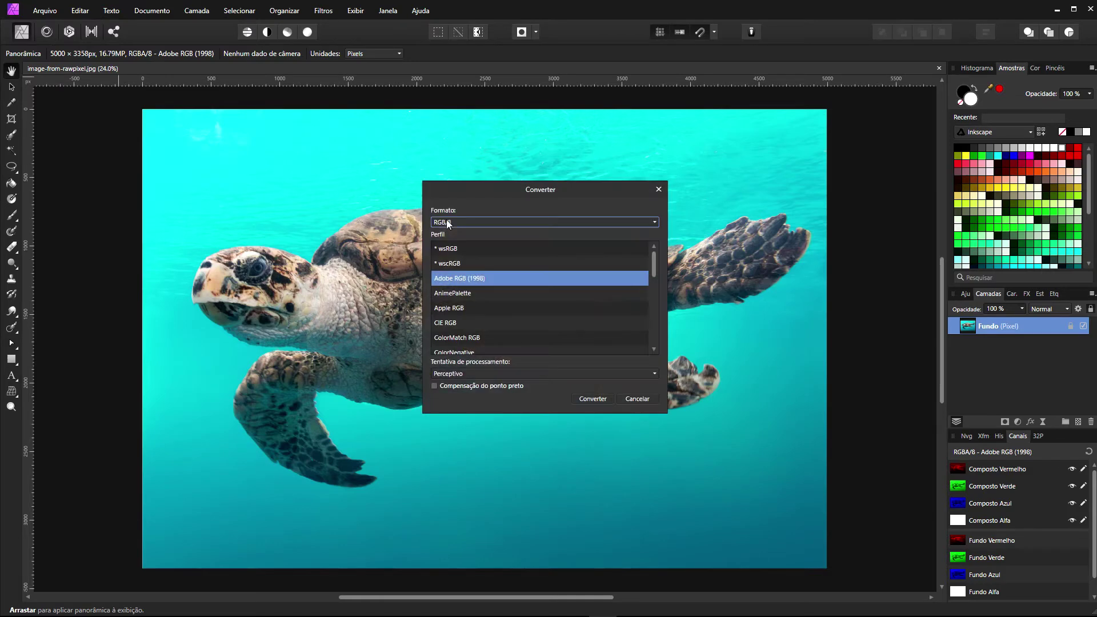
pyautogui.click(481, 221)
pyautogui.click(458, 311)
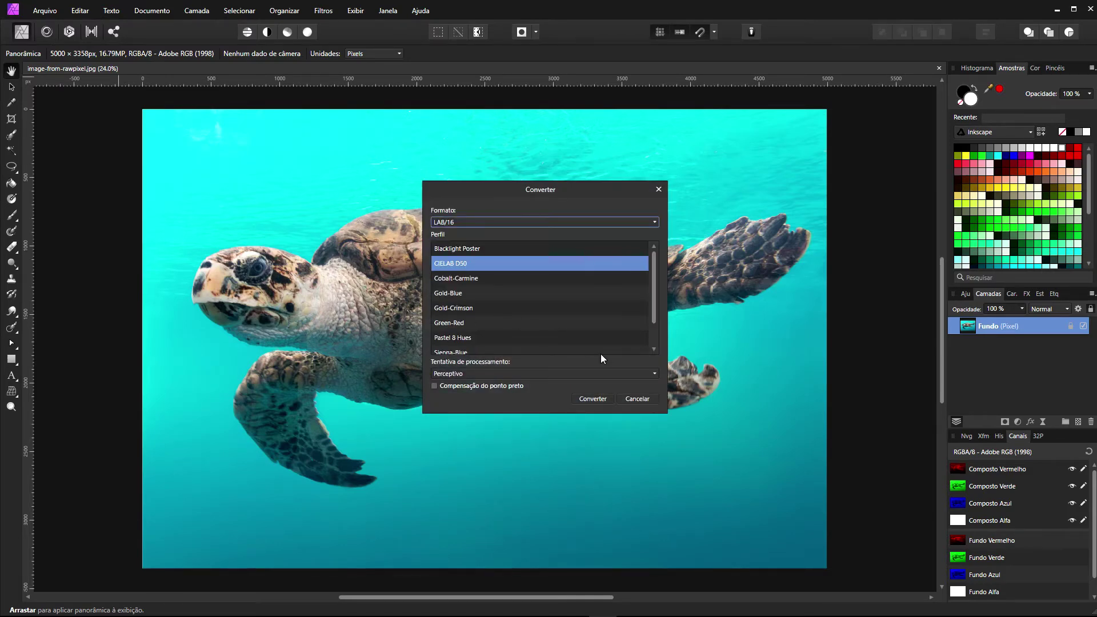
pyautogui.click(594, 399)
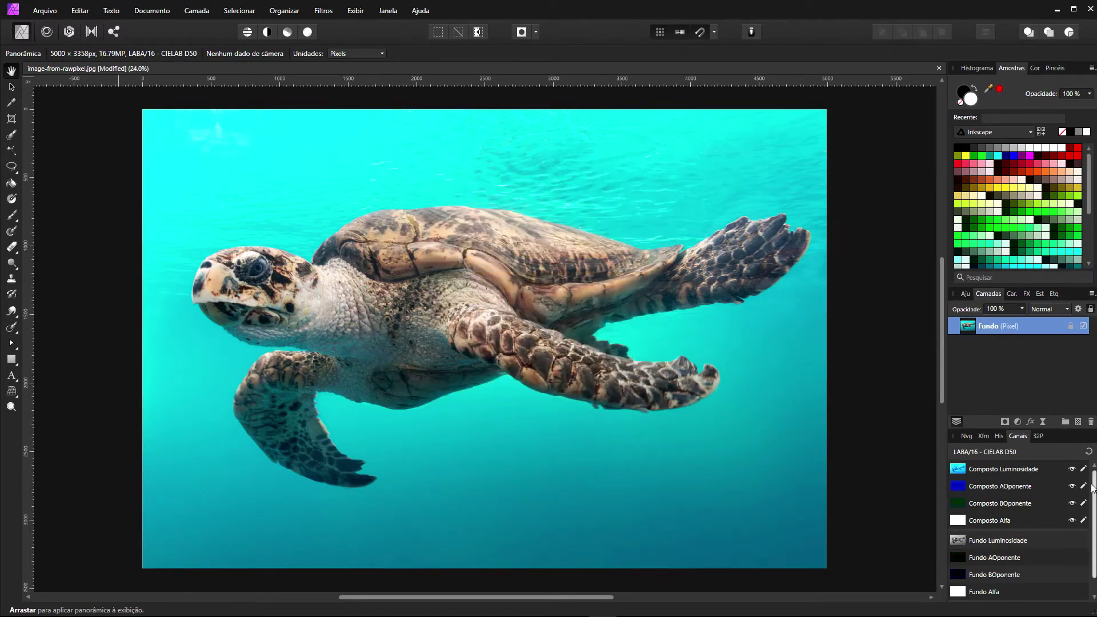
# - Hide the Luminosidade and BOponente composite channels to examine the turtle image's AOponente channel alone
pyautogui.click(1073, 470)
pyautogui.click(1072, 470)
pyautogui.click(1073, 470)
pyautogui.click(1072, 503)
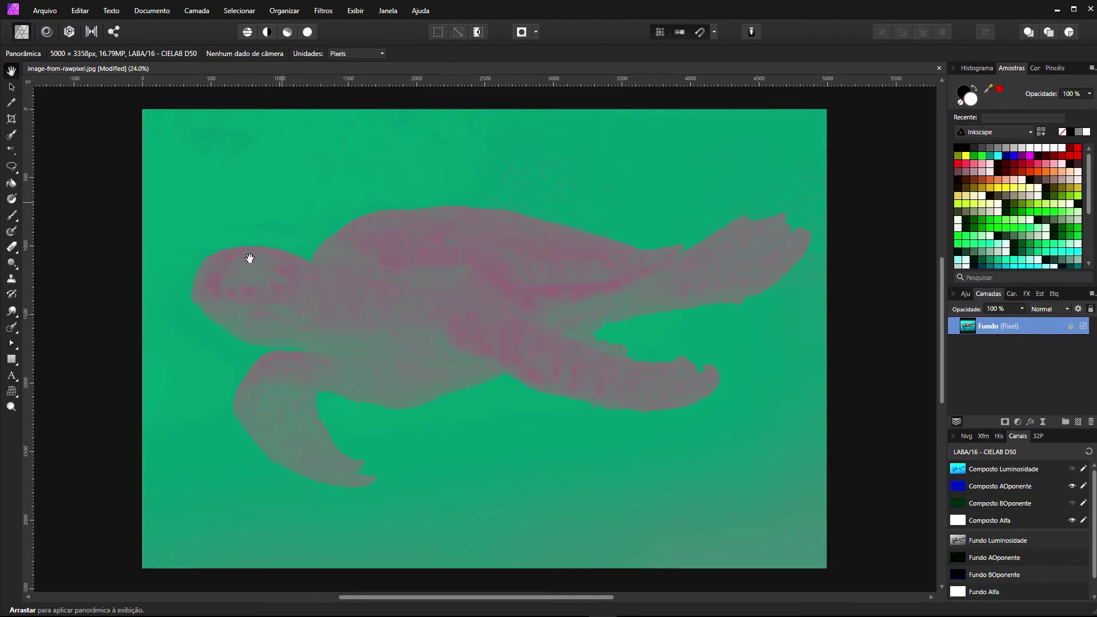
# - Examine the turtle image's BOponente channel alone and show all composite channels again
pyautogui.click(1071, 486)
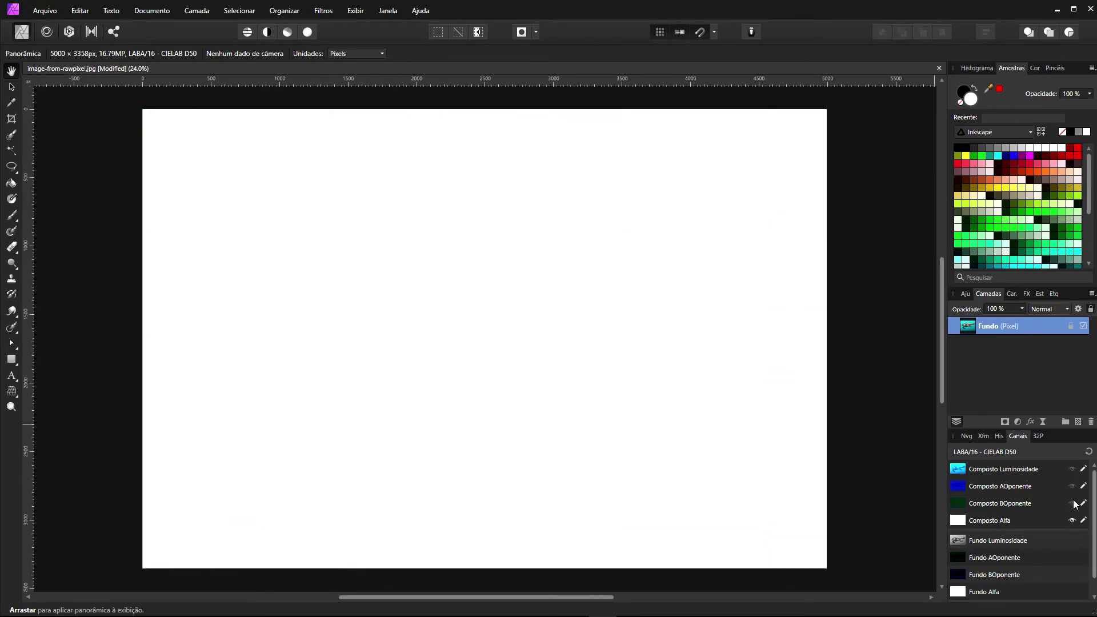
pyautogui.click(1072, 503)
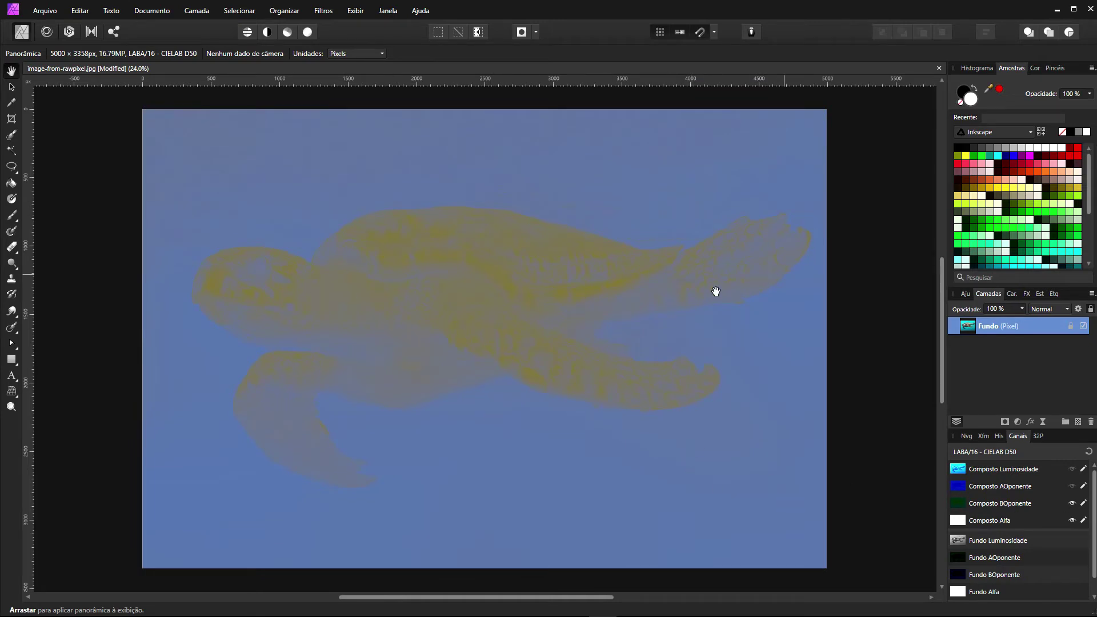
pyautogui.click(1072, 486)
pyautogui.click(1073, 469)
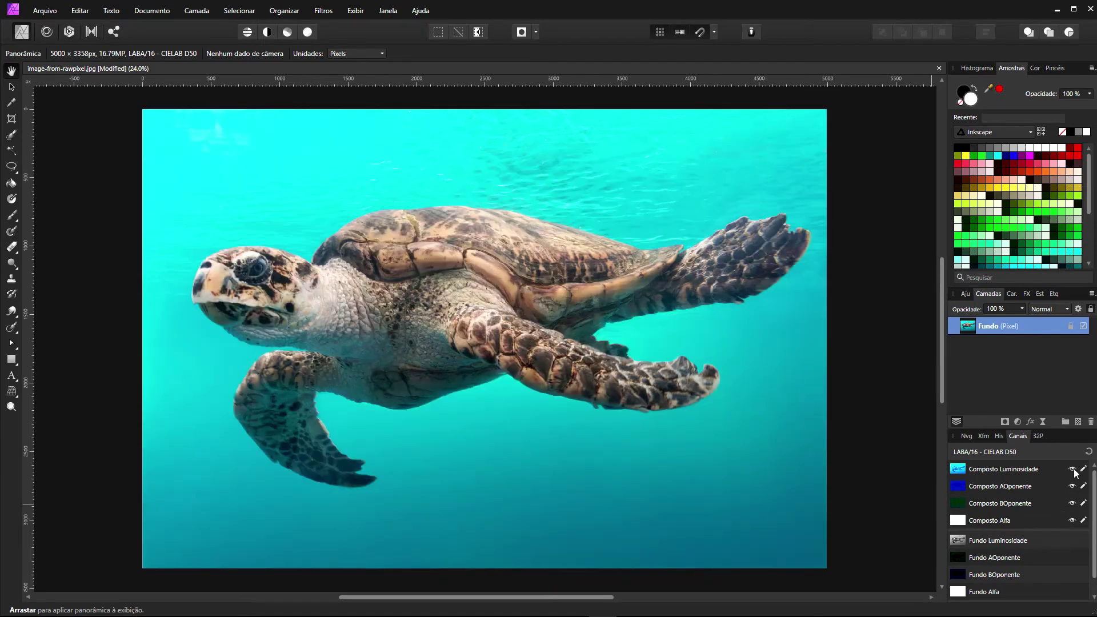
# - In the Fundo layer's blend options, add a BOponente source-range node at 50 % input and lower the first node to 0 % output
pyautogui.click(1078, 309)
pyautogui.moveTo(549, 179); pyautogui.dragTo(909, 322)
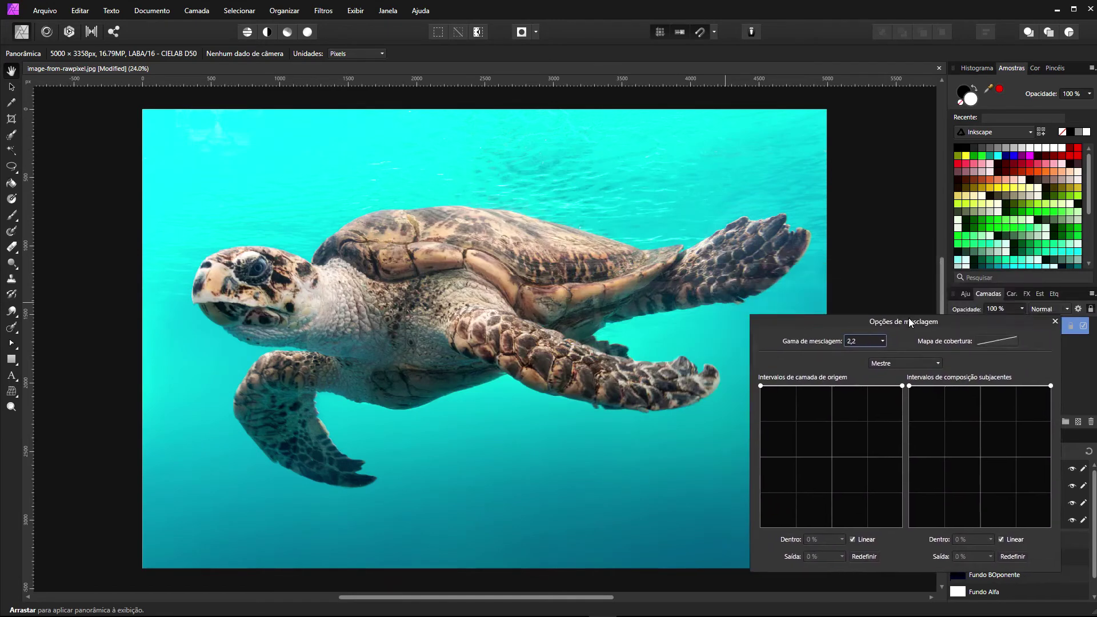
pyautogui.click(918, 364)
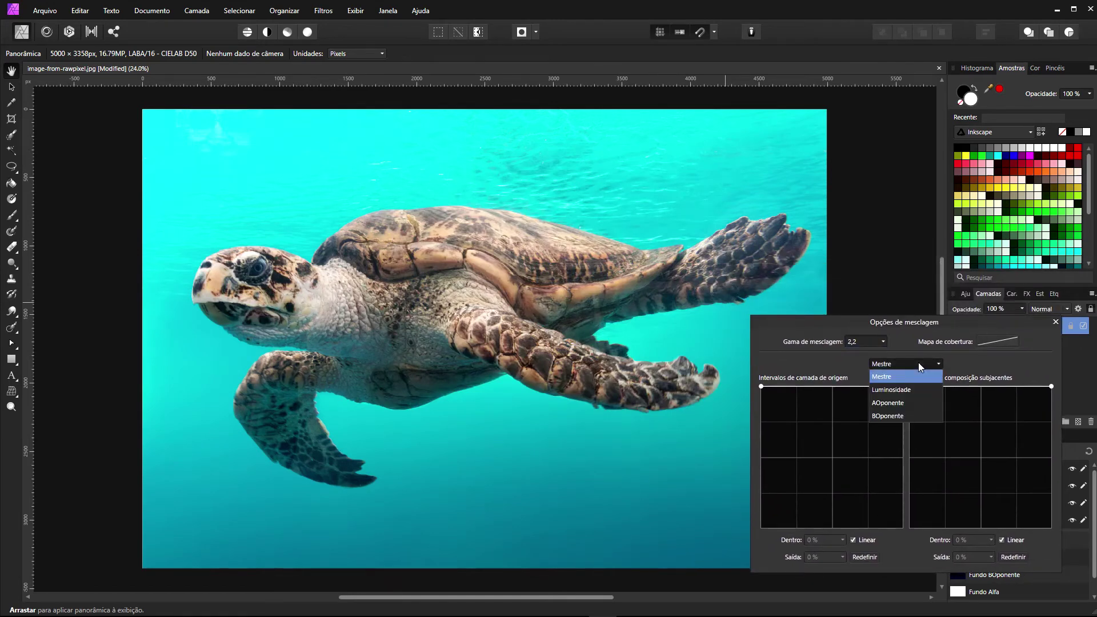
pyautogui.click(883, 413)
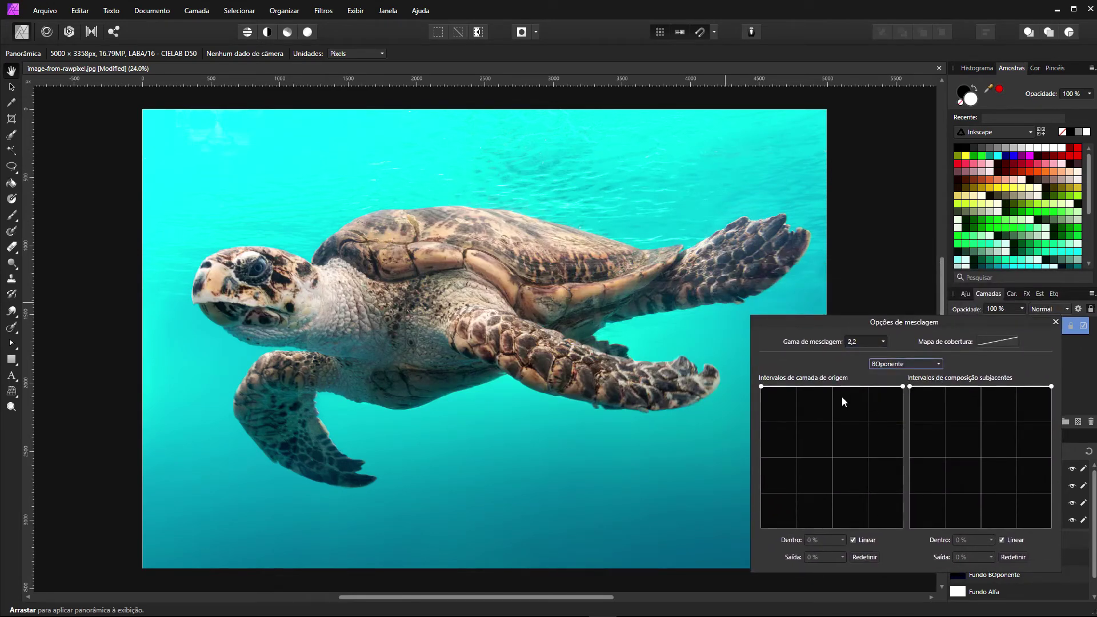
pyautogui.click(832, 387)
pyautogui.click(815, 540)
pyautogui.write('50')
pyautogui.press('Return')
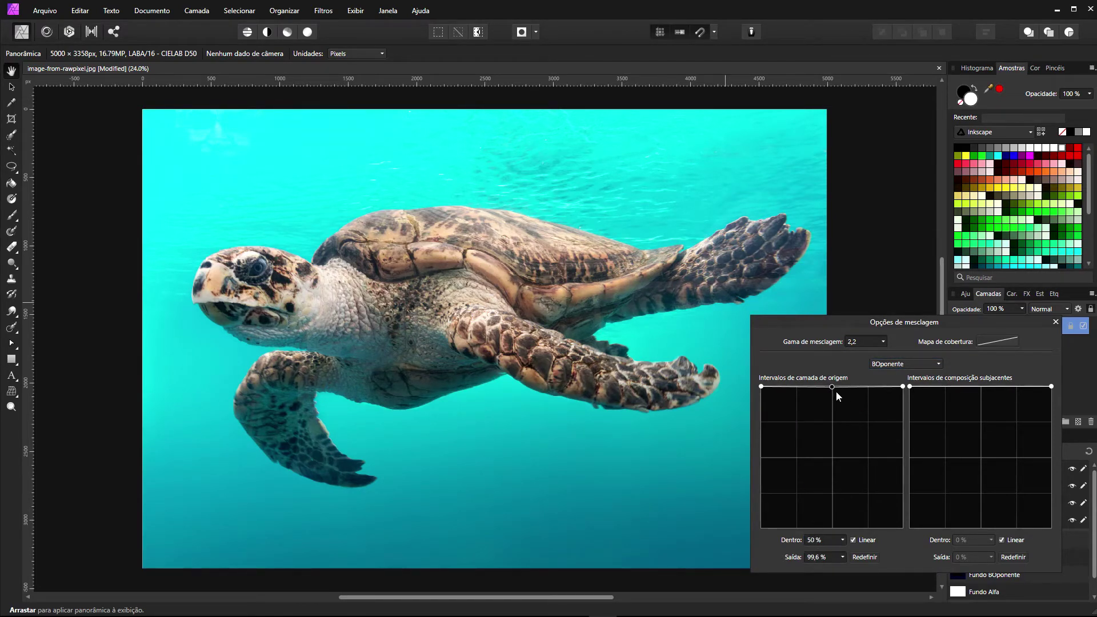
pyautogui.moveTo(832, 387); pyautogui.dragTo(831, 385)
pyautogui.moveTo(761, 386); pyautogui.dragTo(735, 531)
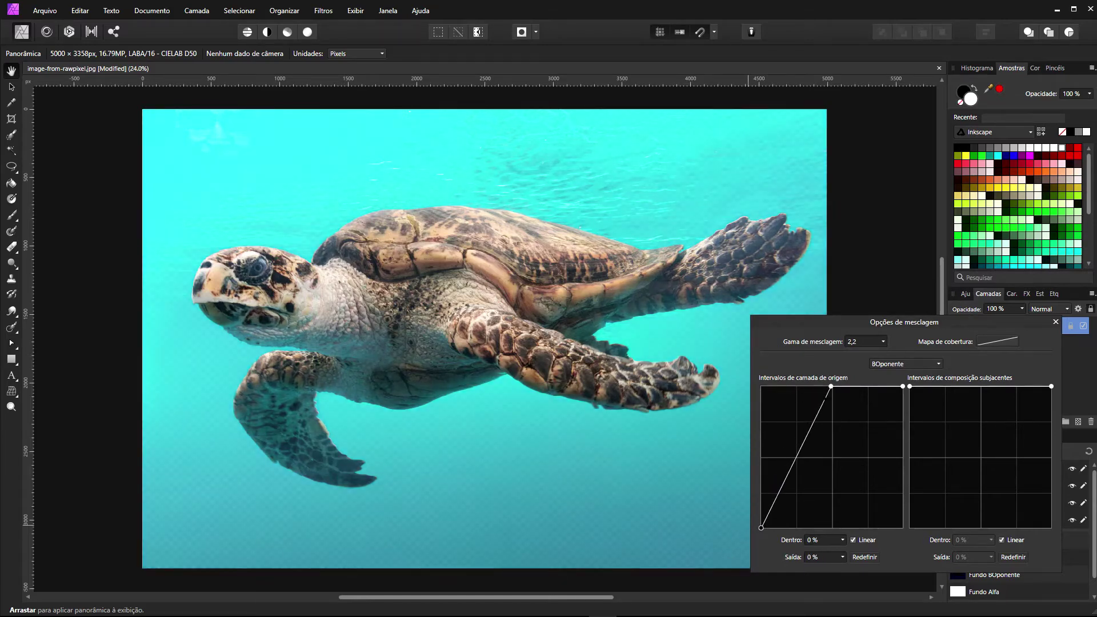
# - Set the upper node of the BOponente source curve to 39 % input and 100 % output, keeping the first node at 0 %
pyautogui.moveTo(831, 386); pyautogui.dragTo(808, 387)
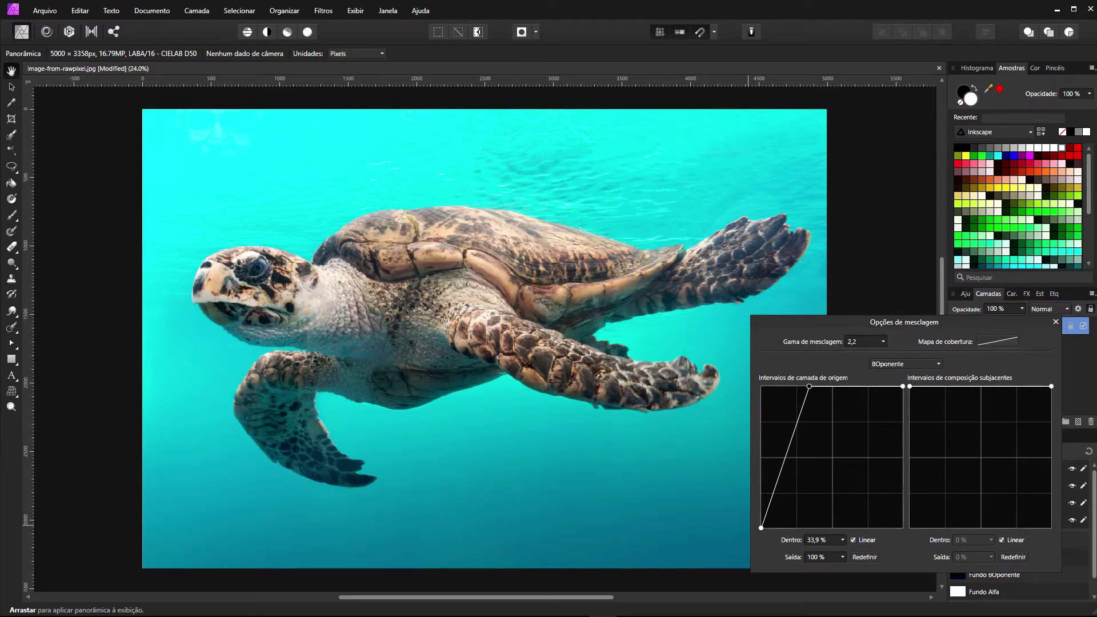
pyautogui.click(813, 540)
pyautogui.write('39')
pyautogui.press('Return')
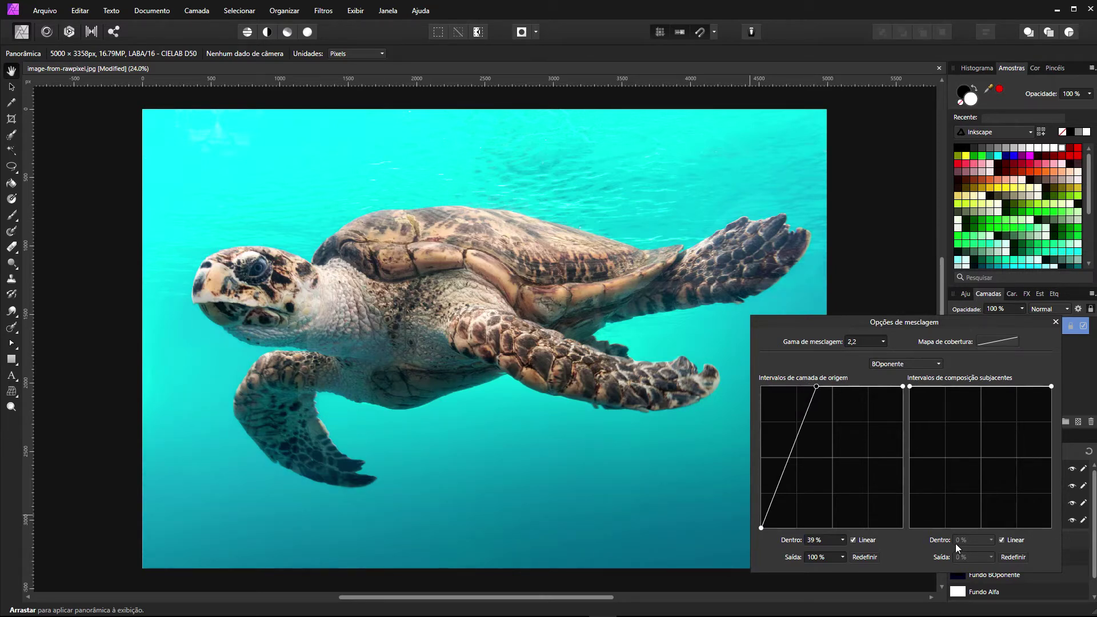
pyautogui.moveTo(764, 533)
pyautogui.mouseDown()
pyautogui.moveTo(818, 542)
pyautogui.moveTo(760, 546)
pyautogui.mouseUp()
# - Check the AOponente source curve and set the BOponente curve's upper node to 35 % input and 100 % output
pyautogui.click(916, 363)
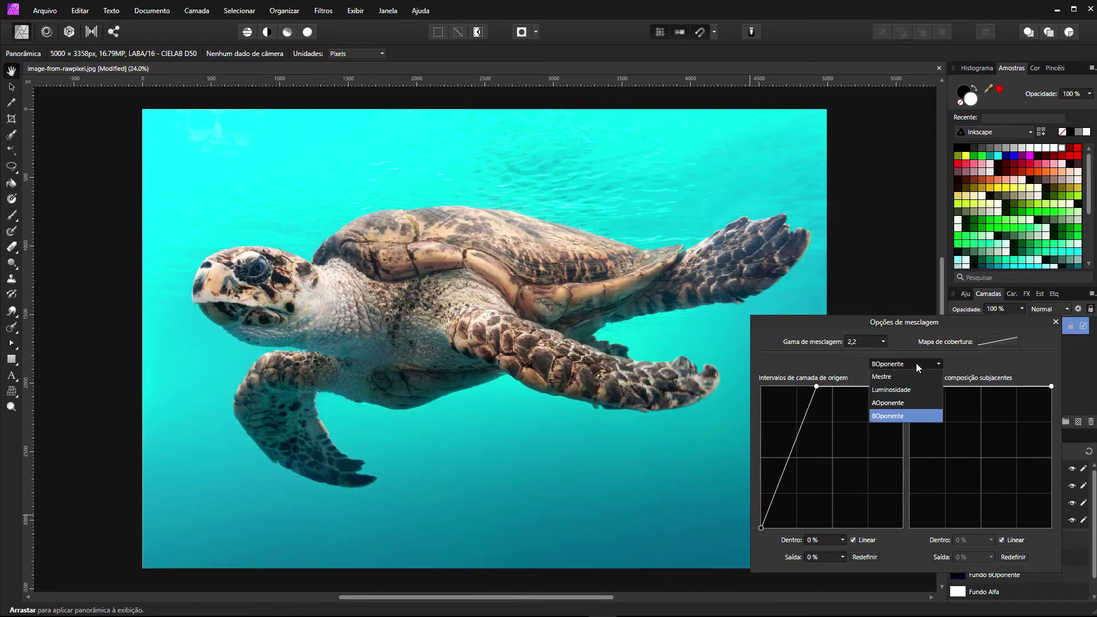
pyautogui.click(894, 405)
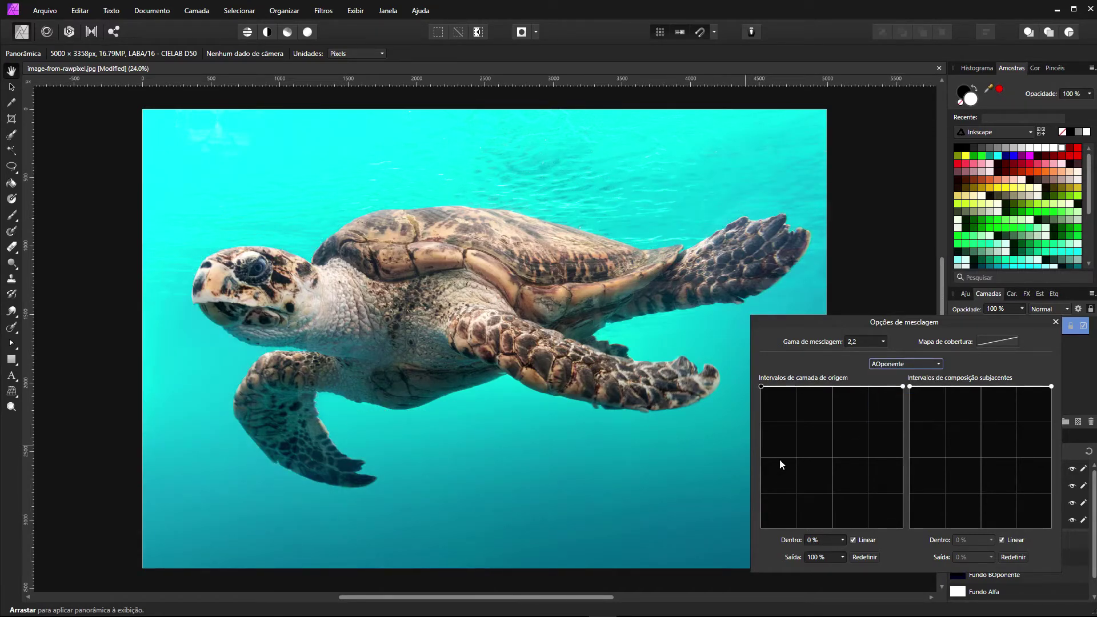
pyautogui.click(905, 363)
pyautogui.click(894, 417)
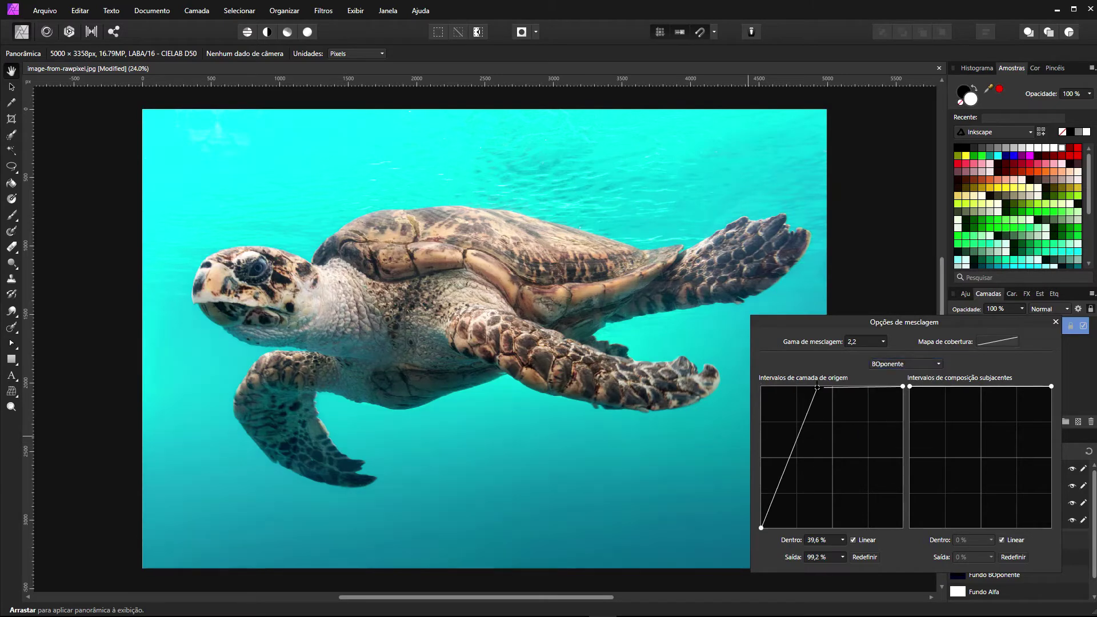
pyautogui.click(816, 539)
pyautogui.write('35')
pyautogui.press('Return')
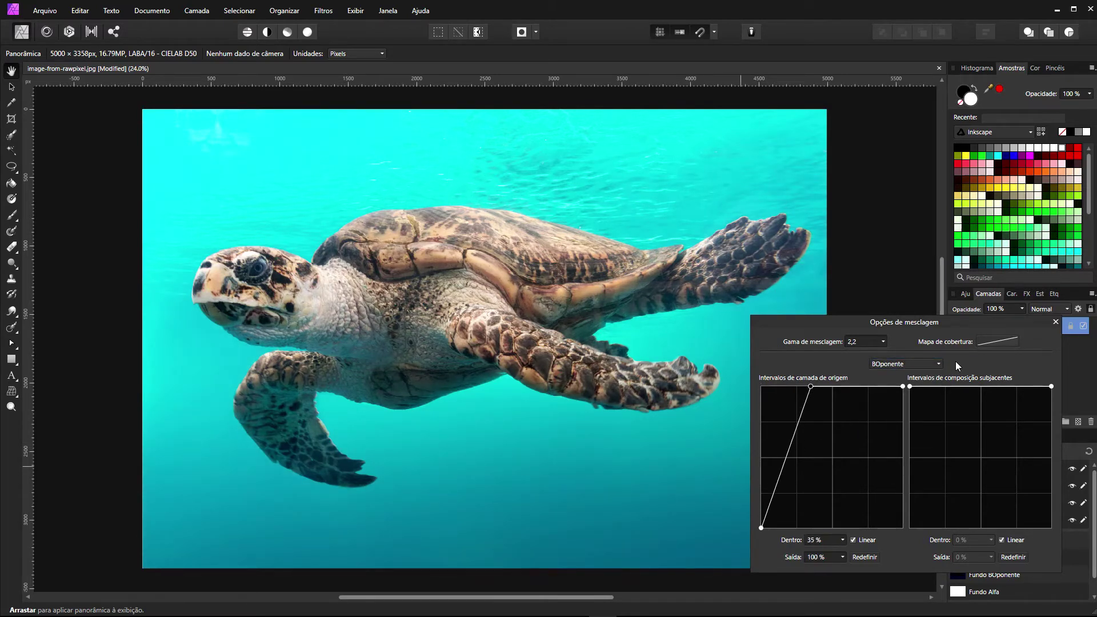
# - On the AOponente source curve, add a node at 50 % input and move the first node to about 14.5 % input, 0 % output
pyautogui.click(935, 363)
pyautogui.click(889, 403)
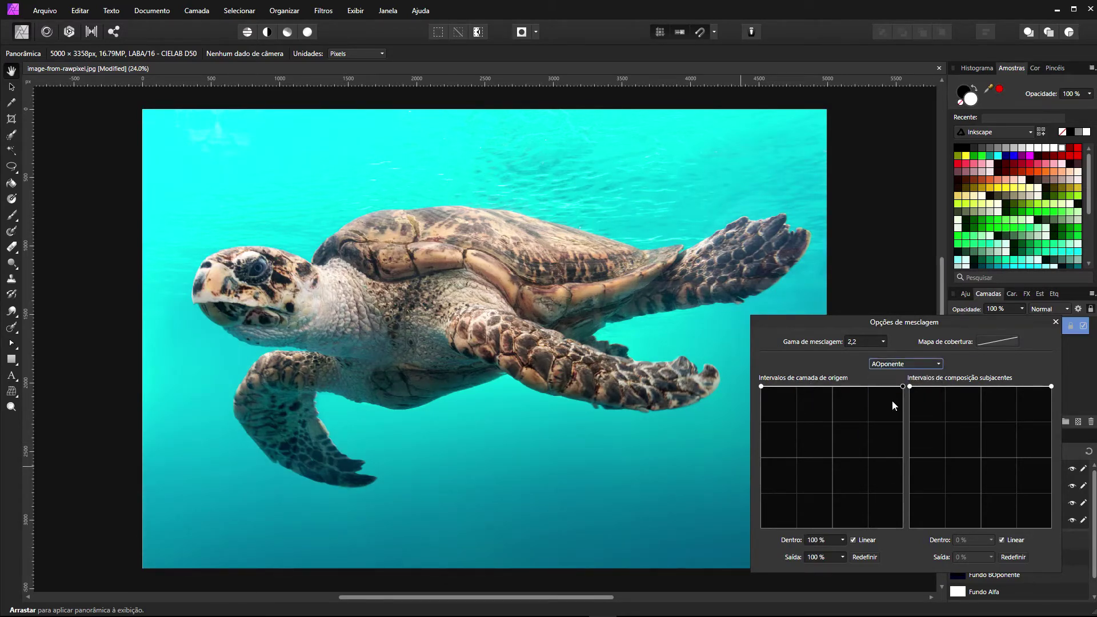
pyautogui.click(831, 385)
pyautogui.click(816, 541)
pyautogui.write('50')
pyautogui.press('Return')
pyautogui.moveTo(761, 390); pyautogui.dragTo(781, 548)
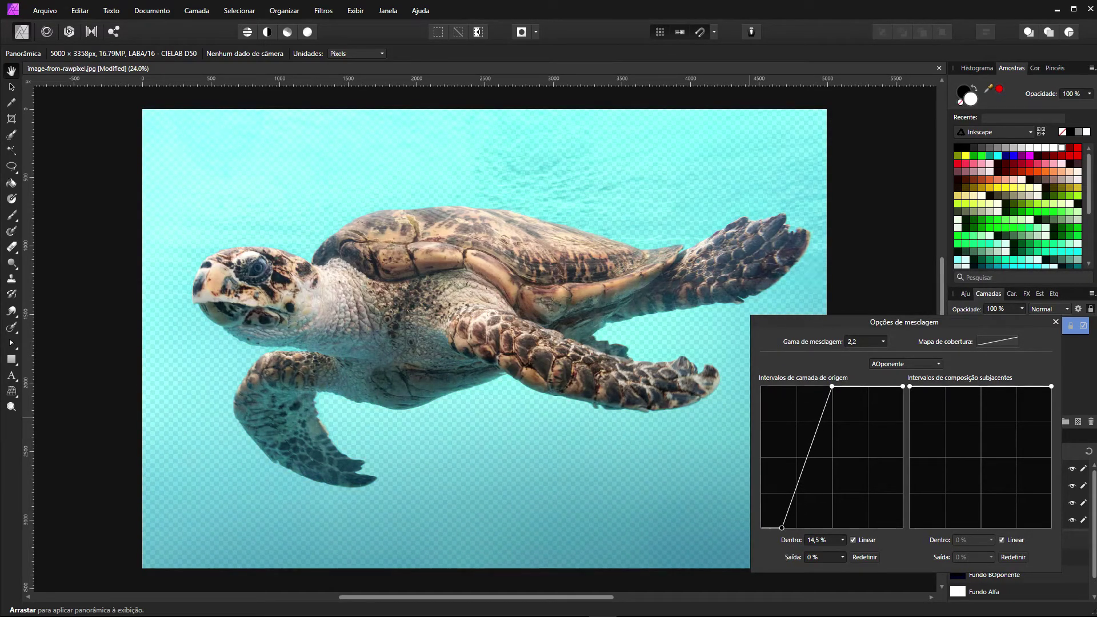
# - Set the AOponente curve's upper node to 50 % input and 100 % output, and its lower node to 39 % input
pyautogui.click(831, 387)
pyautogui.moveTo(832, 389); pyautogui.dragTo(835, 388)
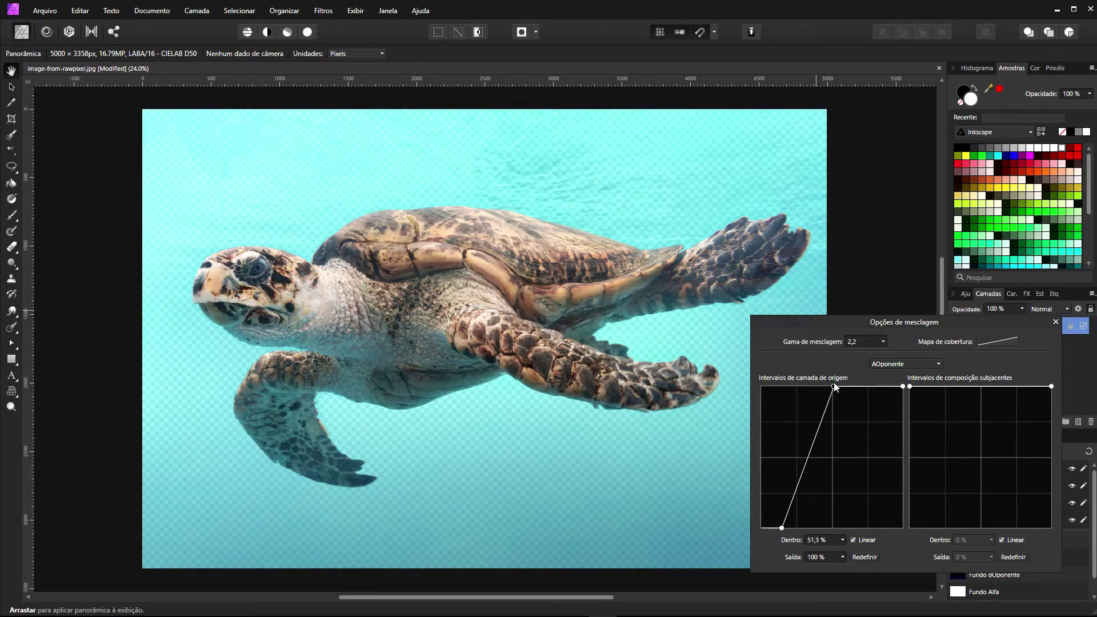
pyautogui.click(818, 538)
pyautogui.write('50')
pyautogui.press('Return')
pyautogui.moveTo(782, 527); pyautogui.dragTo(815, 535)
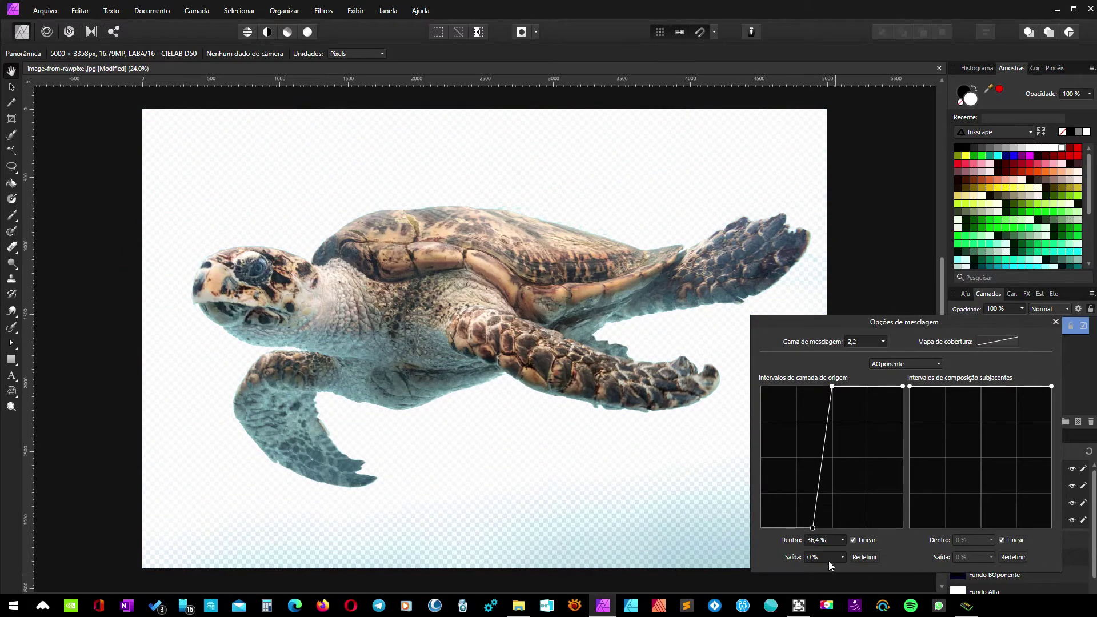
pyautogui.click(815, 541)
pyautogui.write('39')
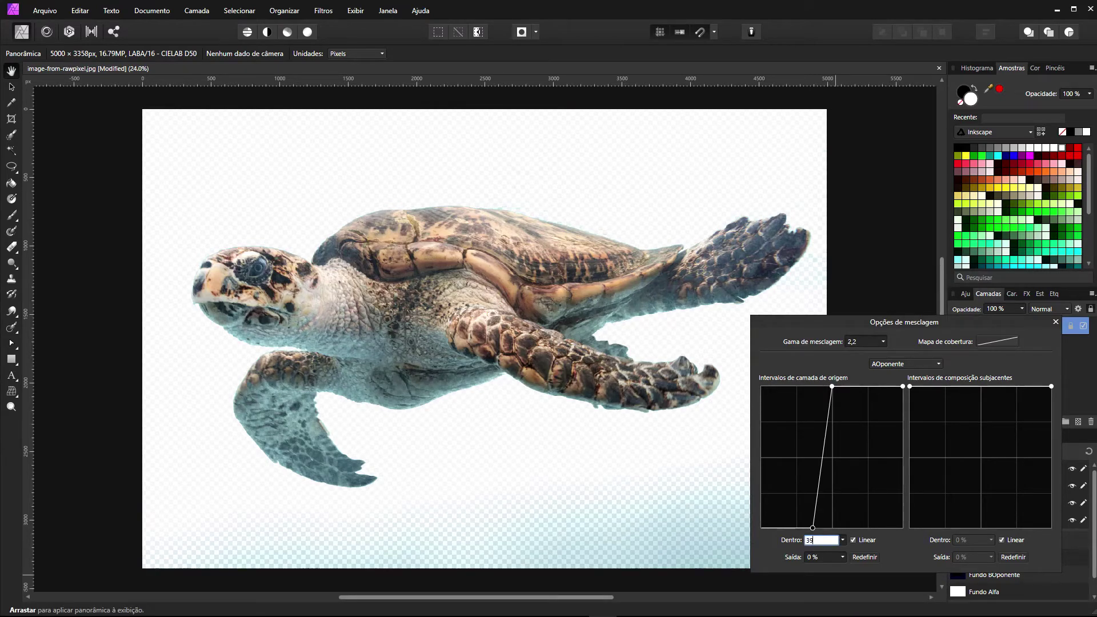
pyautogui.press('Return')
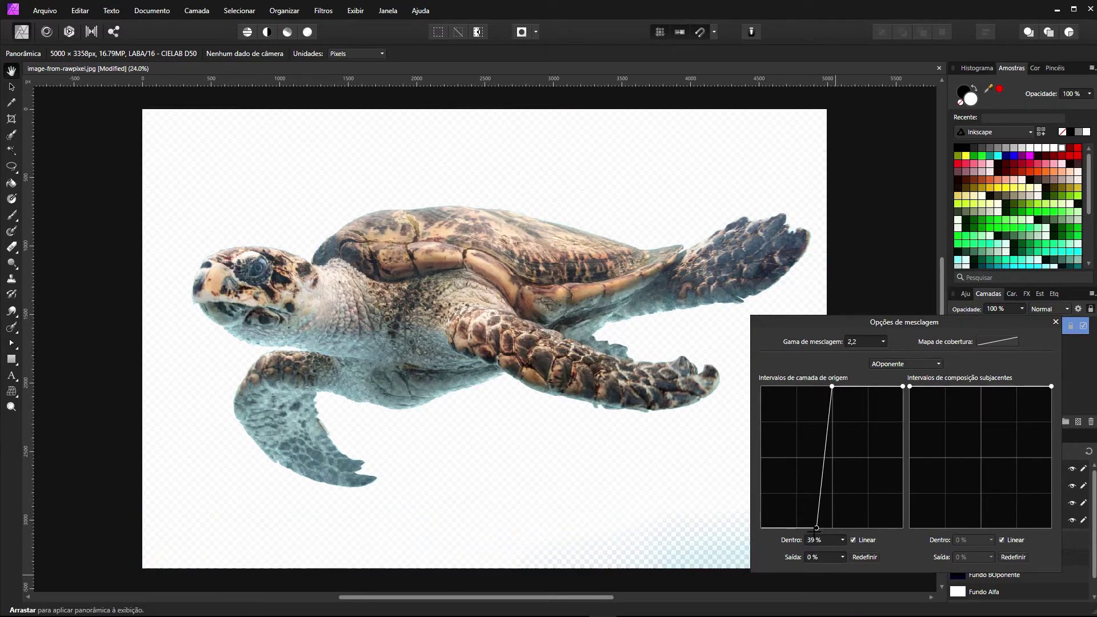
# - Try 35 % input for the AOponente curve's lower node and return it to 39 %
pyautogui.click(810, 540)
pyautogui.write('35')
pyautogui.press('Return')
pyautogui.click(811, 540)
pyautogui.write('39')
pyautogui.press('Return')
# - Uncover the image's lower corner to check the leftover background and close the blend options
pyautogui.moveTo(879, 327); pyautogui.dragTo(1006, 337)
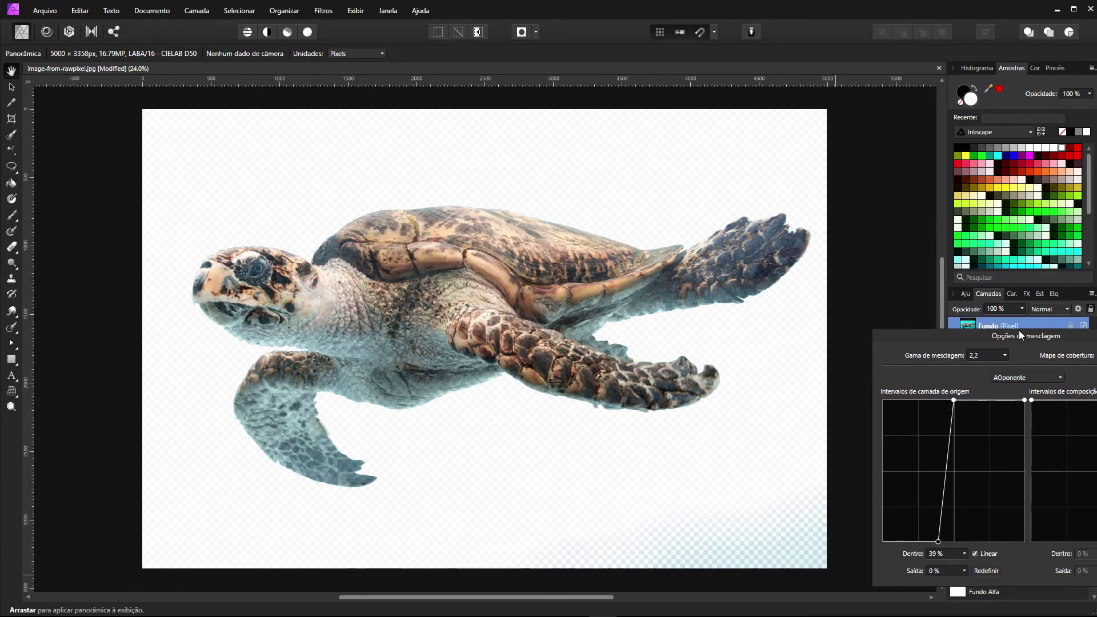
pyautogui.moveTo(1039, 330)
pyautogui.mouseDown()
pyautogui.moveTo(1027, 328)
pyautogui.moveTo(1034, 335)
pyautogui.mouseUp()
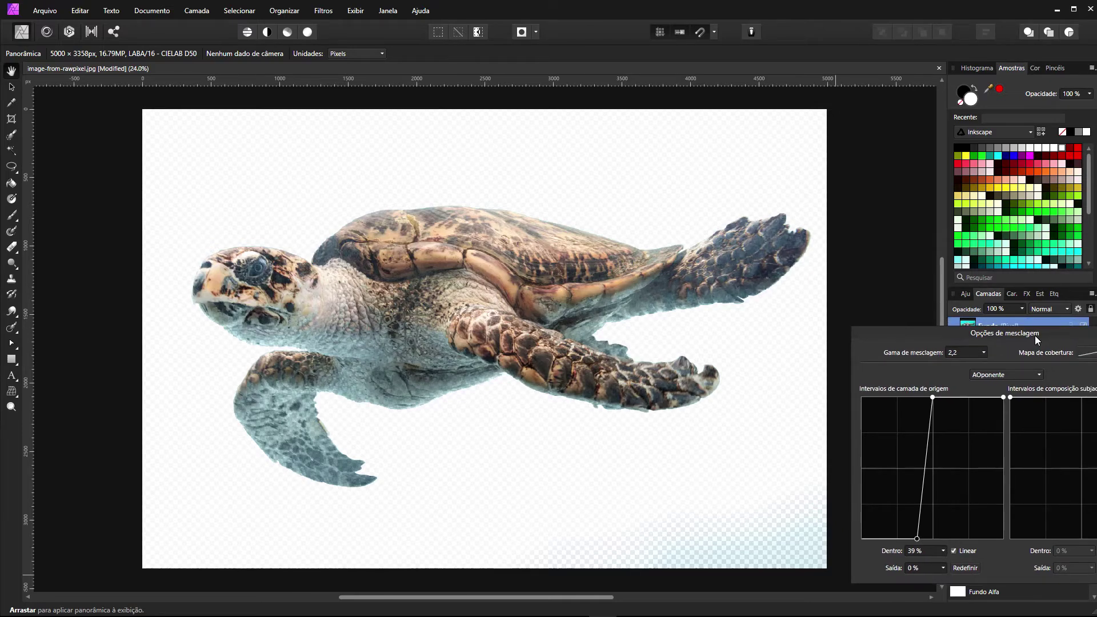
pyautogui.press('Escape')
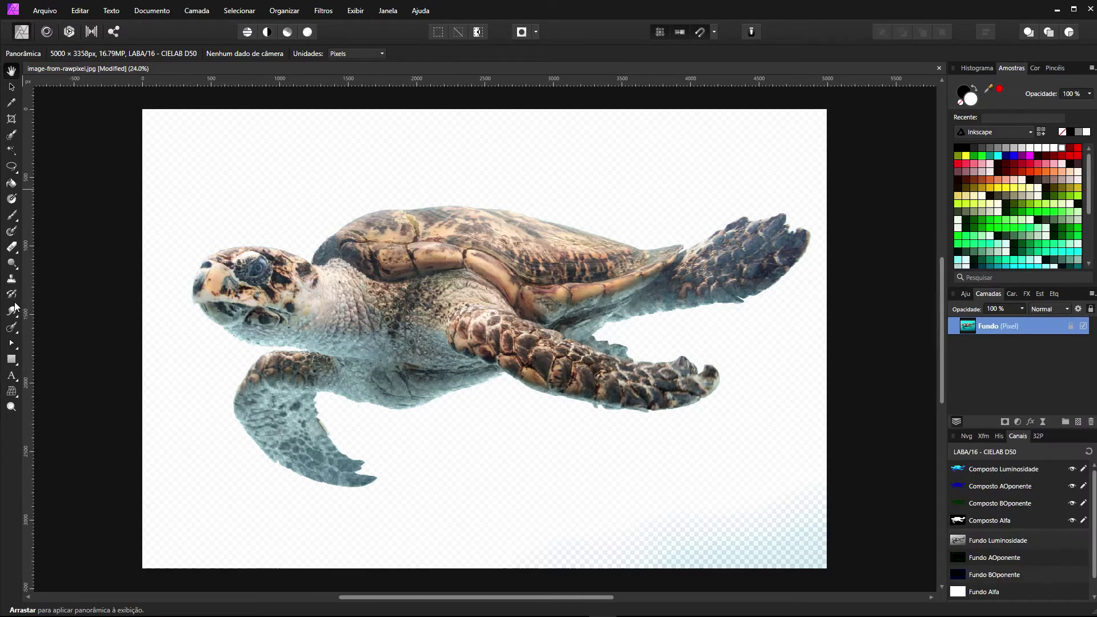
# - Draw a rectangle covering the whole image beneath the Fundo layer and fill it with yellow
pyautogui.click(11, 358)
pyautogui.moveTo(142, 109); pyautogui.dragTo(827, 552)
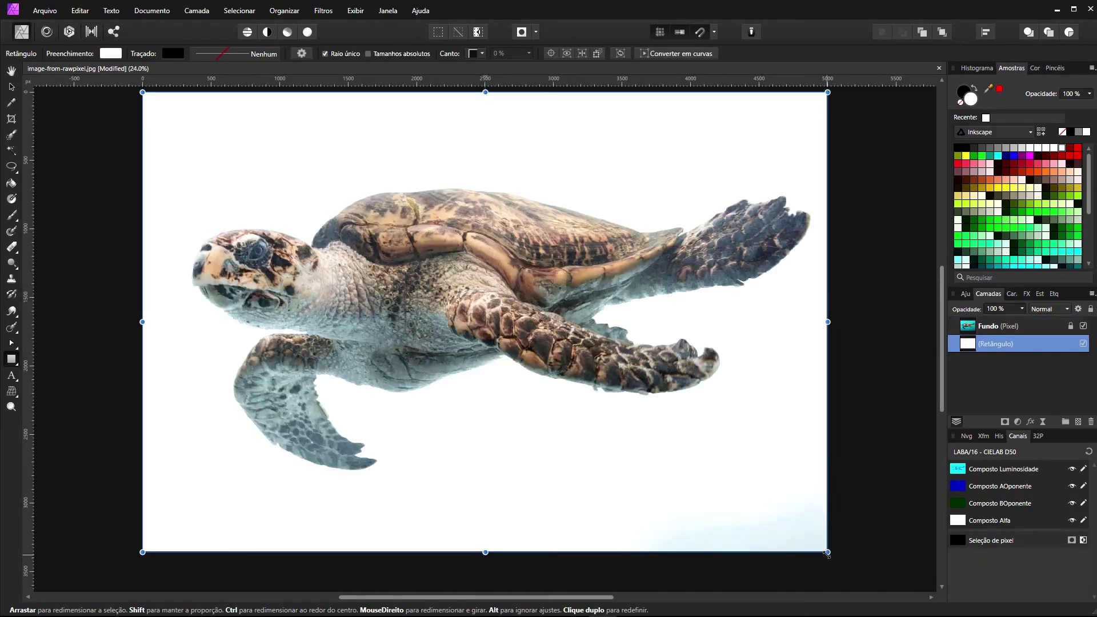
pyautogui.click(1015, 186)
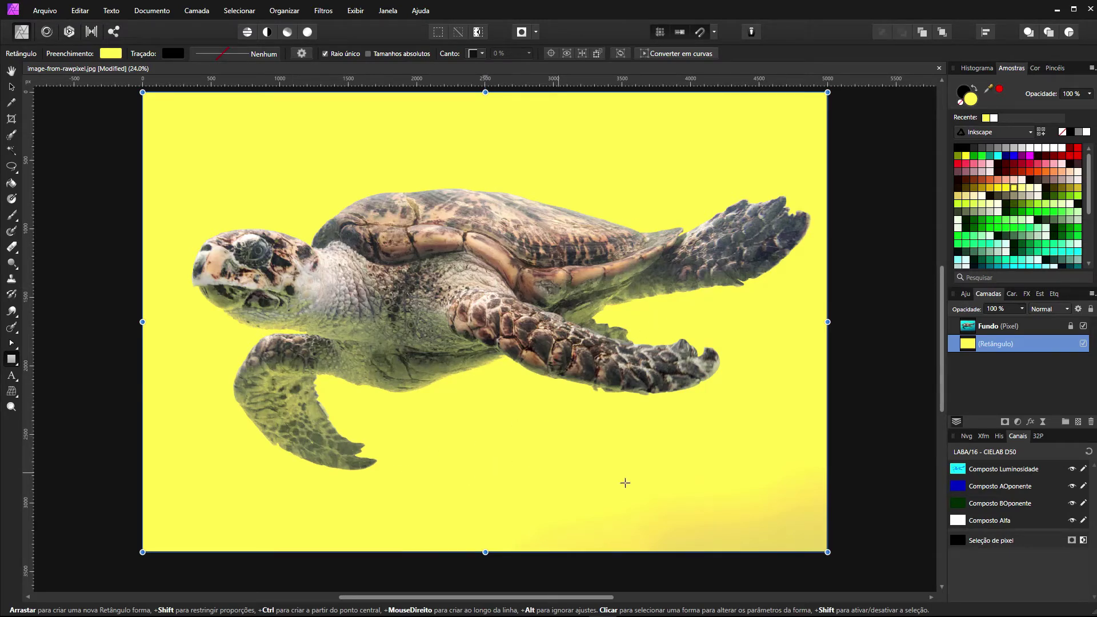
# - Compare the turtle cutout with the yellow rectangle hidden and shown, leaving the rectangle visible
pyautogui.click(1083, 344)
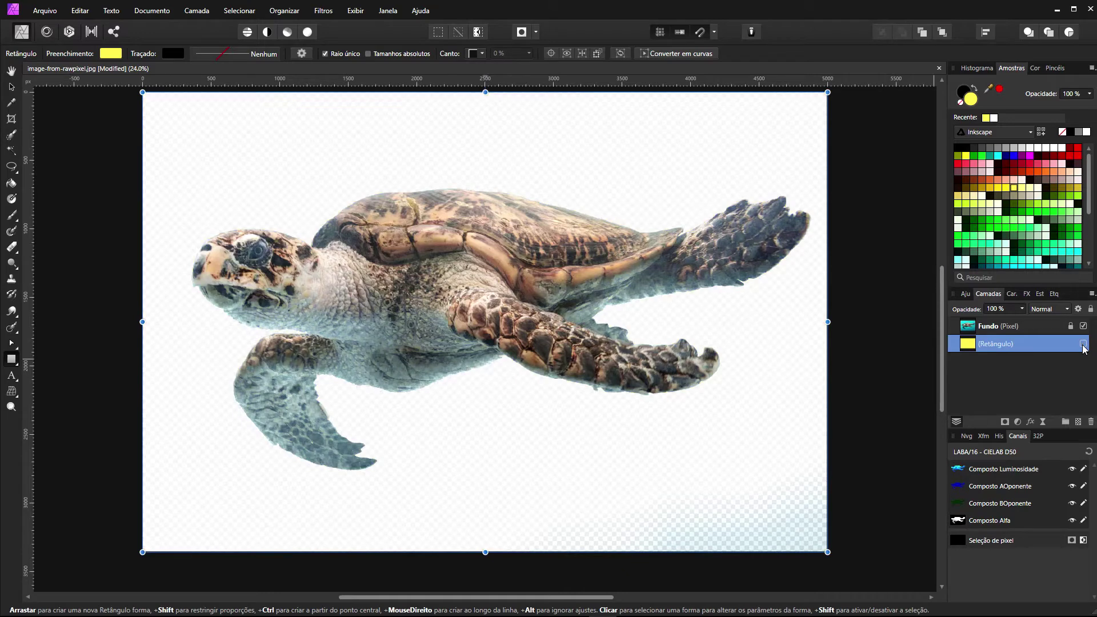
pyautogui.click(1082, 344)
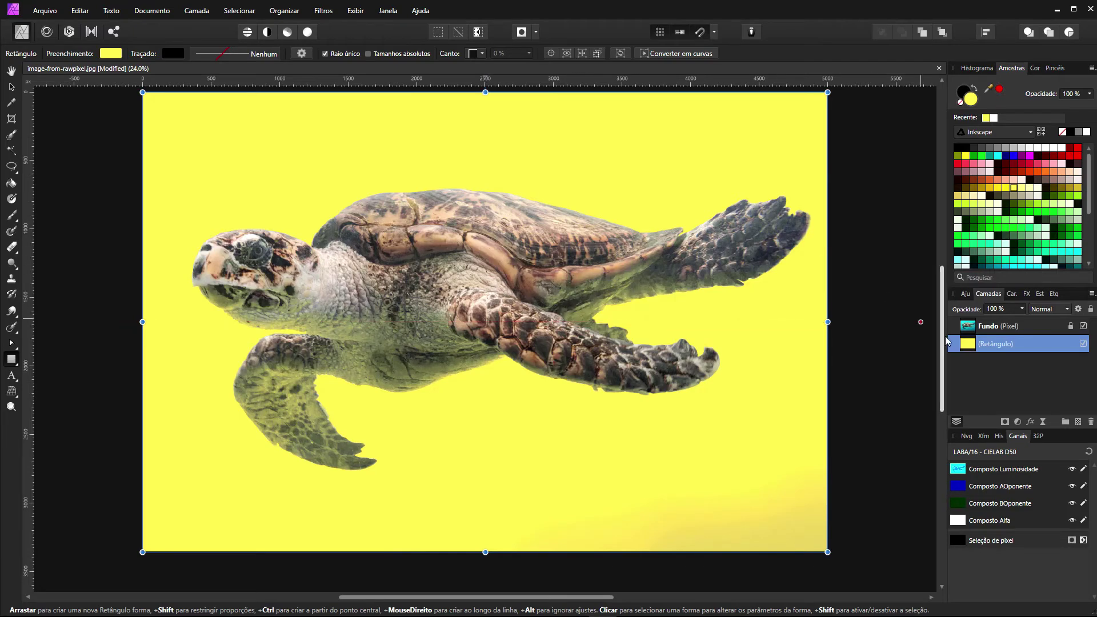
pyautogui.click(1083, 343)
pyautogui.click(1083, 343)
pyautogui.click(1083, 343)
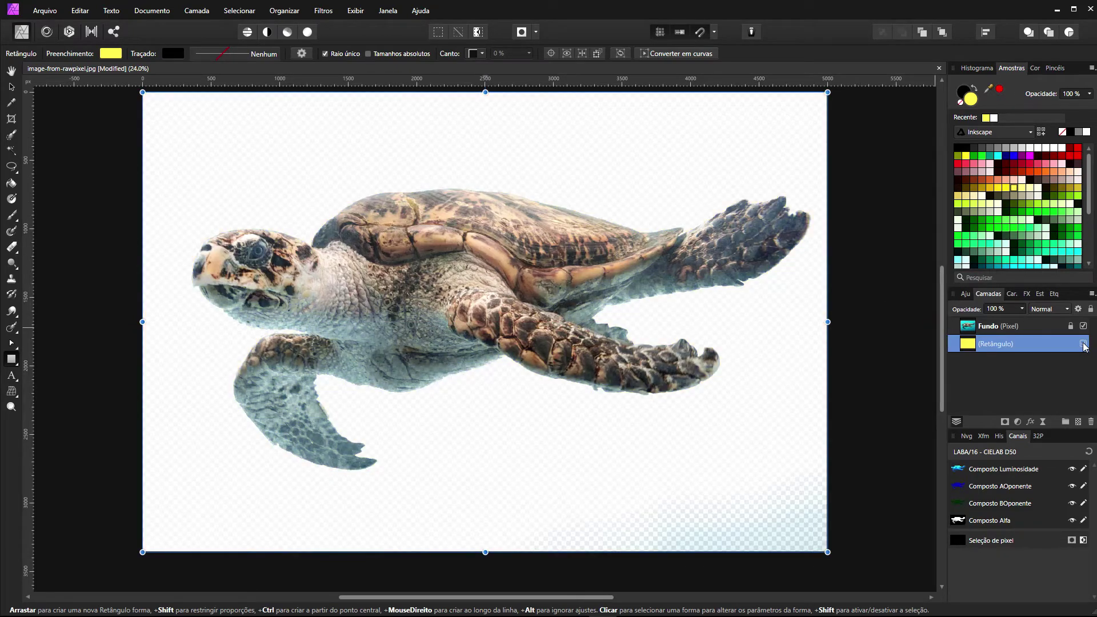
pyautogui.click(1083, 344)
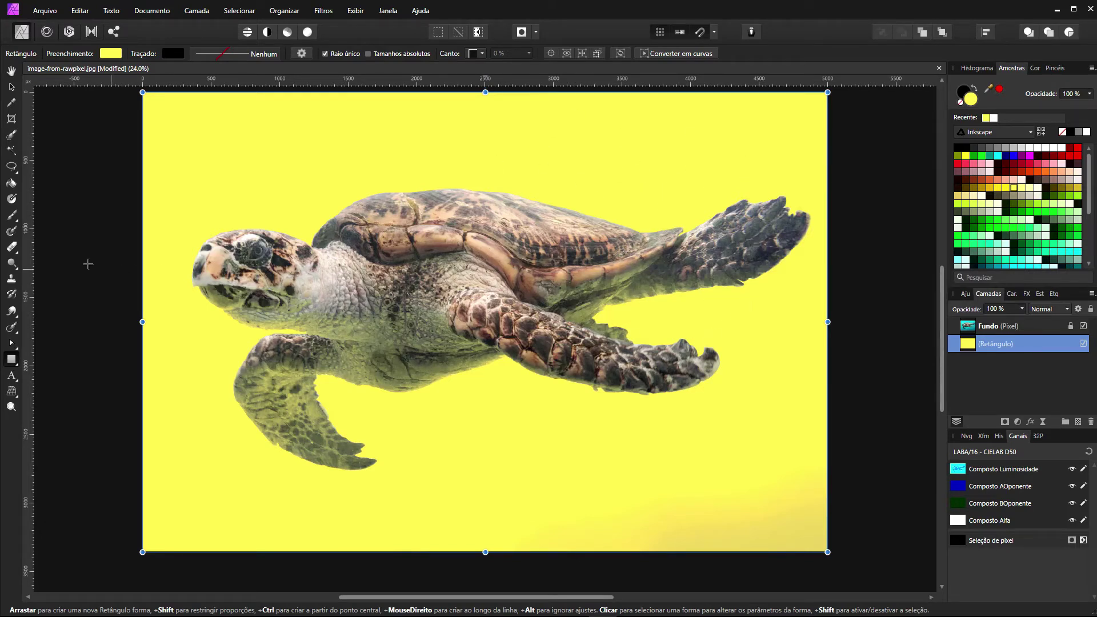
# - Give the rectangle a linear gradient from cyan at its upper-left corner to purple (R:128 G:0 B:128) at its lower-right corner
pyautogui.click(10, 198)
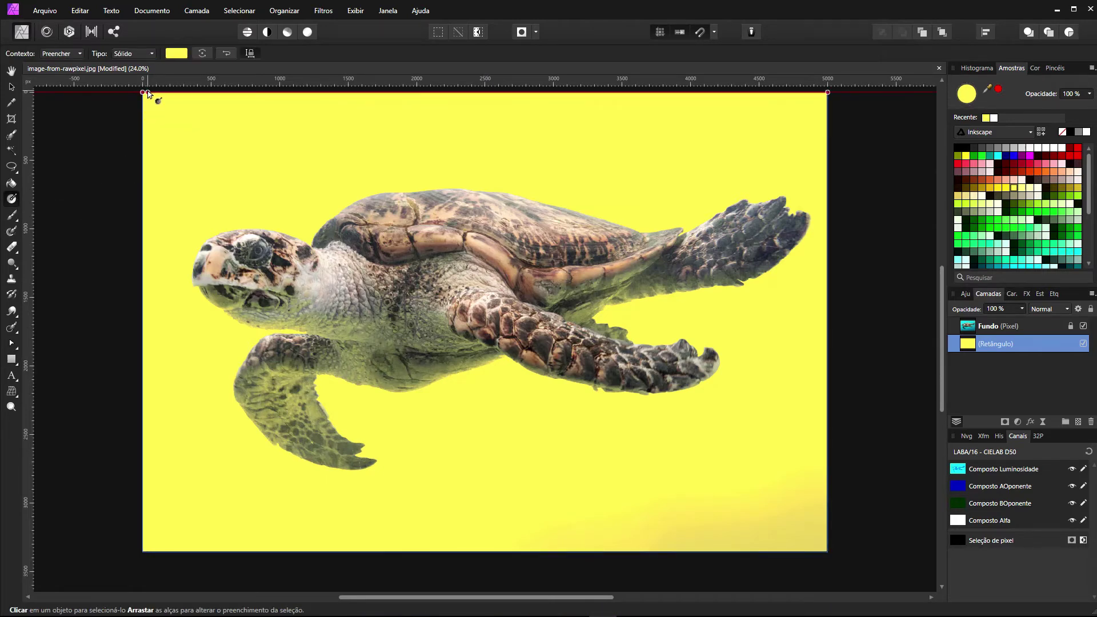
pyautogui.moveTo(143, 92); pyautogui.dragTo(827, 551)
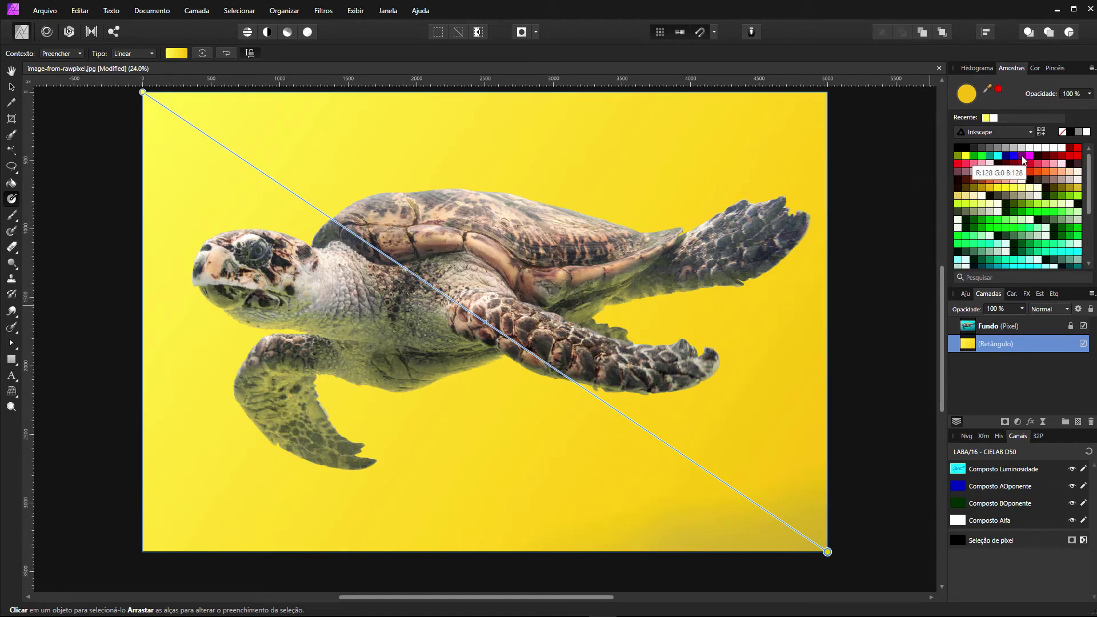
pyautogui.click(1020, 155)
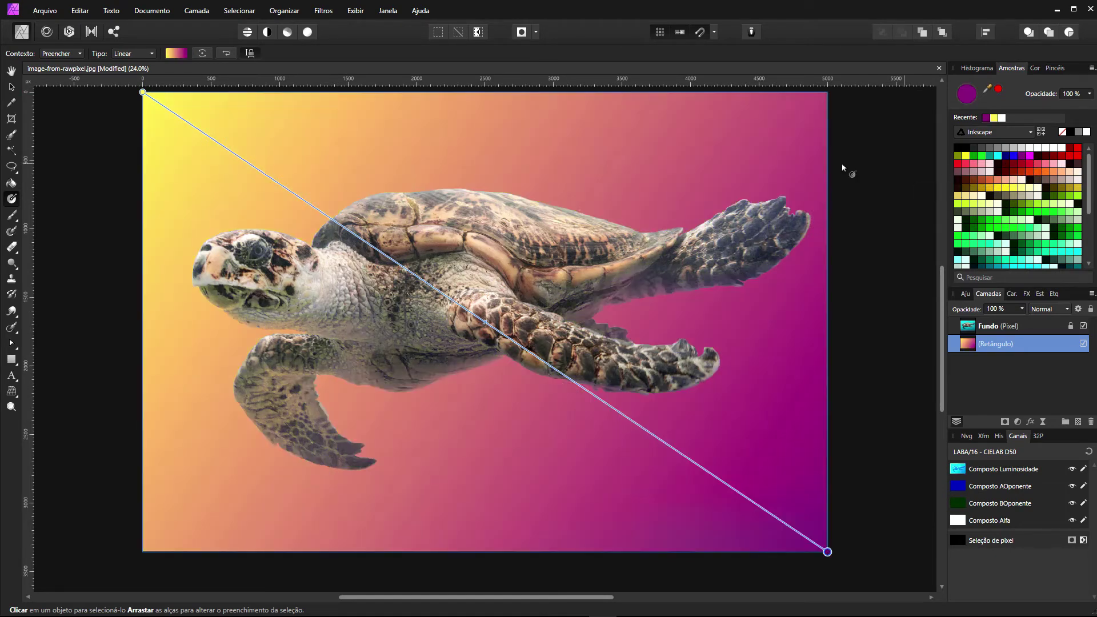
pyautogui.click(143, 92)
pyautogui.click(997, 155)
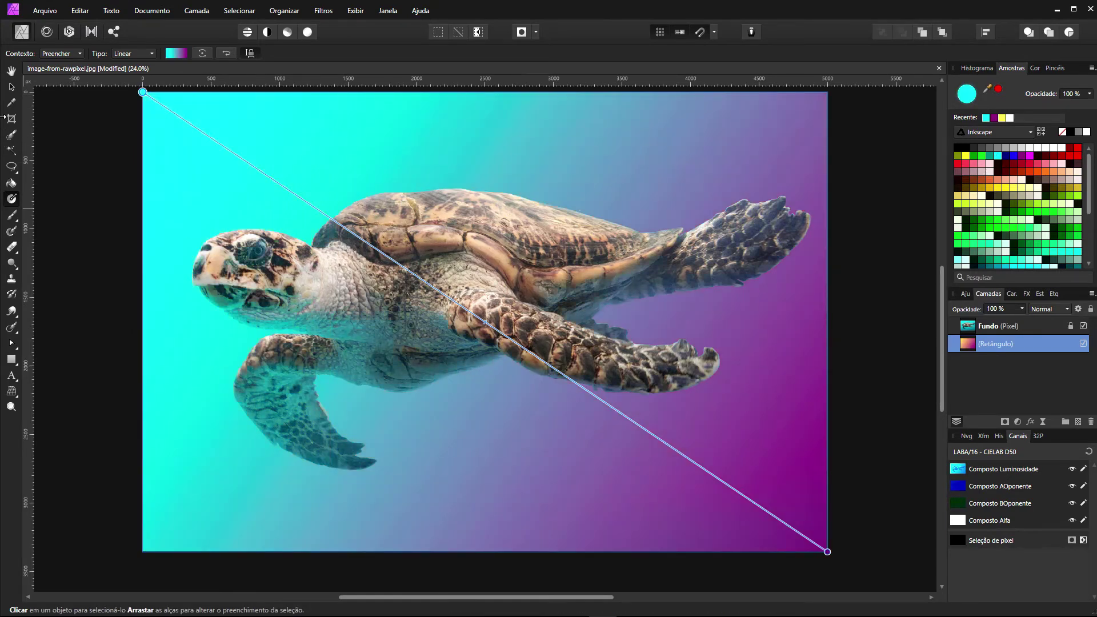
# - Close the turtle document without saving and open the black-and-white dancer image
pyautogui.click(11, 87)
pyautogui.click(53, 135)
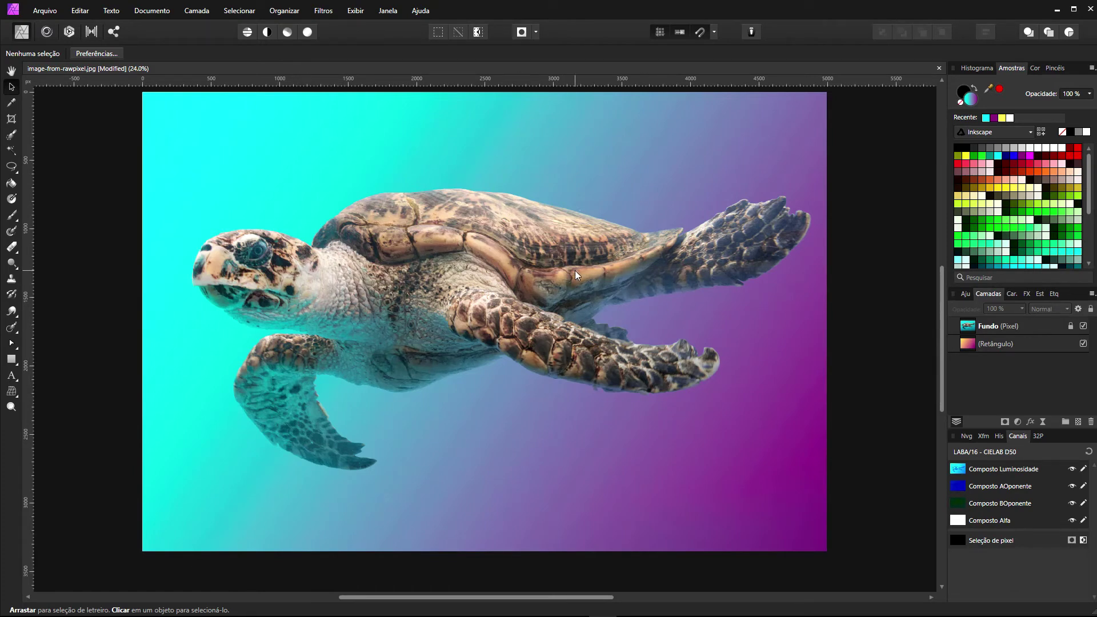
pyautogui.click(939, 68)
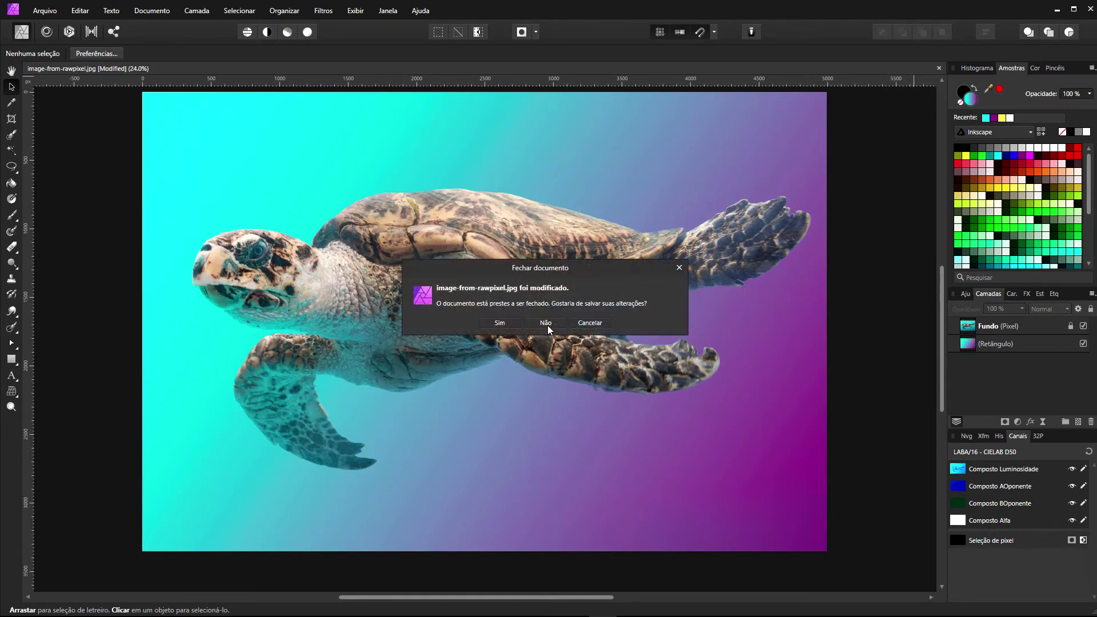
pyautogui.click(546, 324)
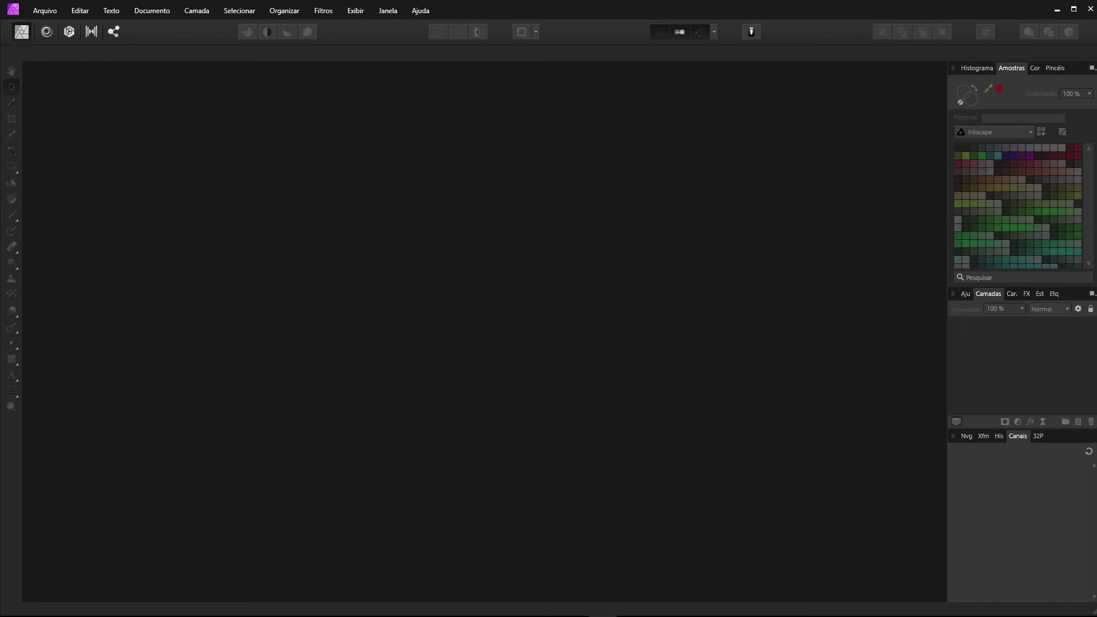
pyautogui.moveTo(987, 254); pyautogui.dragTo(571, 330)
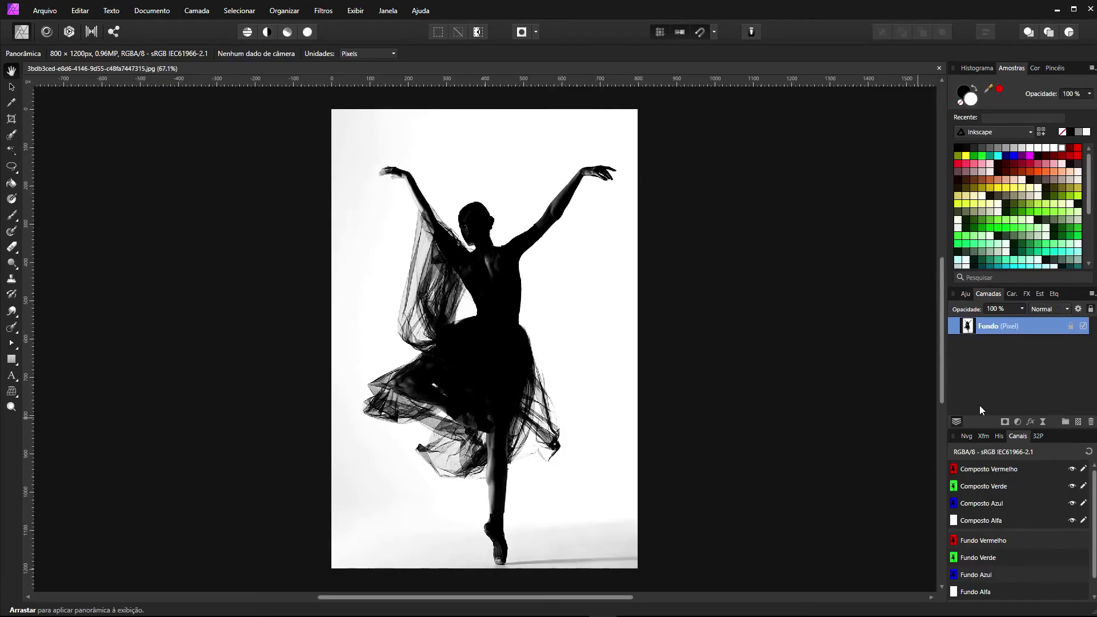
# - Convert the dancer document's colour format to LAB/16
pyautogui.click(150, 11)
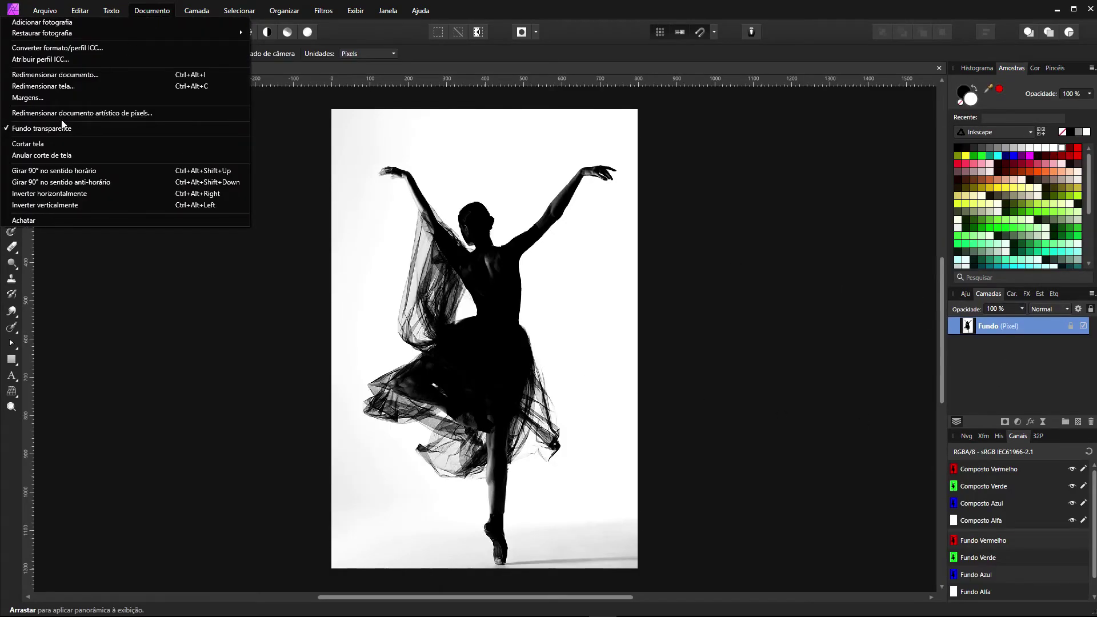
pyautogui.click(64, 51)
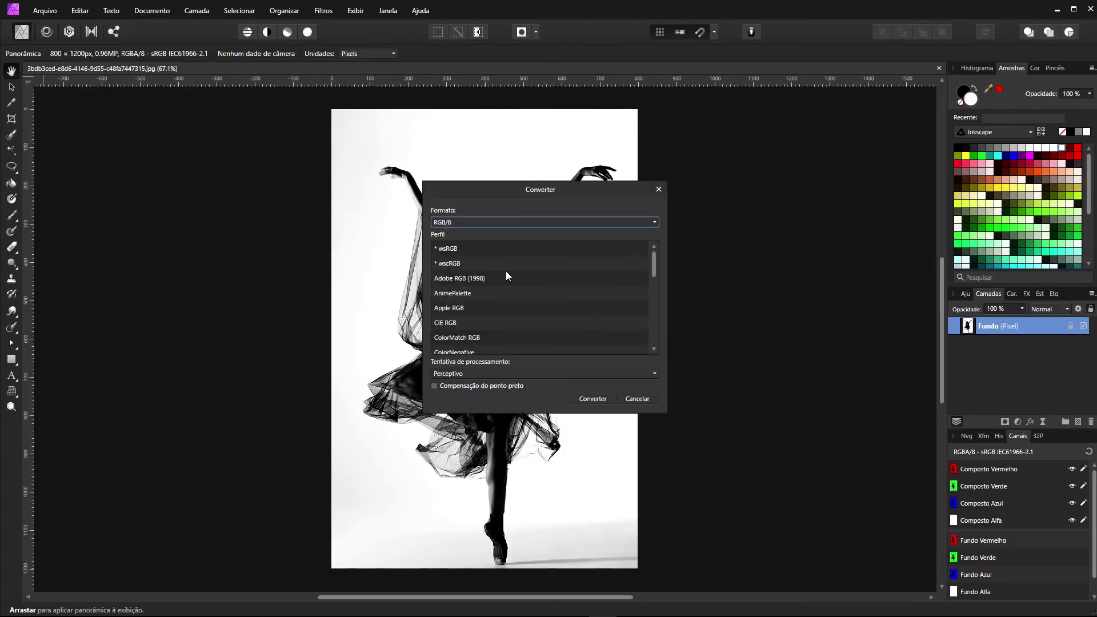
pyautogui.scroll(-2, 645, 266)
pyautogui.scroll(2, 646, 272)
pyautogui.click(545, 222)
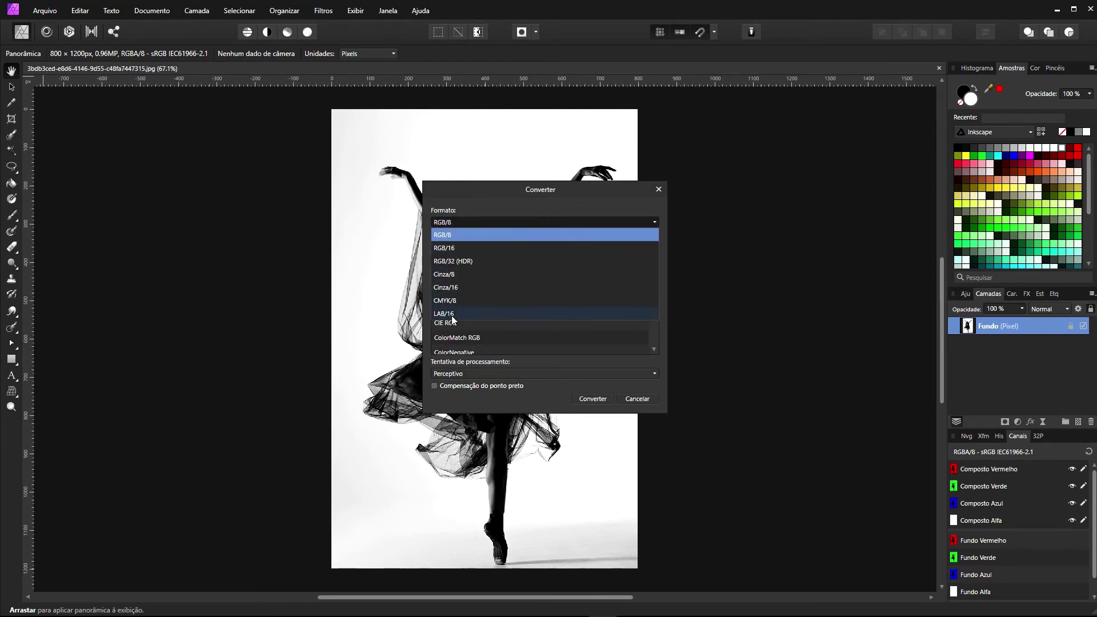
pyautogui.click(489, 311)
pyautogui.click(592, 398)
# - In Fundo's blend options, shape the Luminosidade source range with a point at 50% and the end point at 83.6% in, 21.6% out
pyautogui.click(1077, 308)
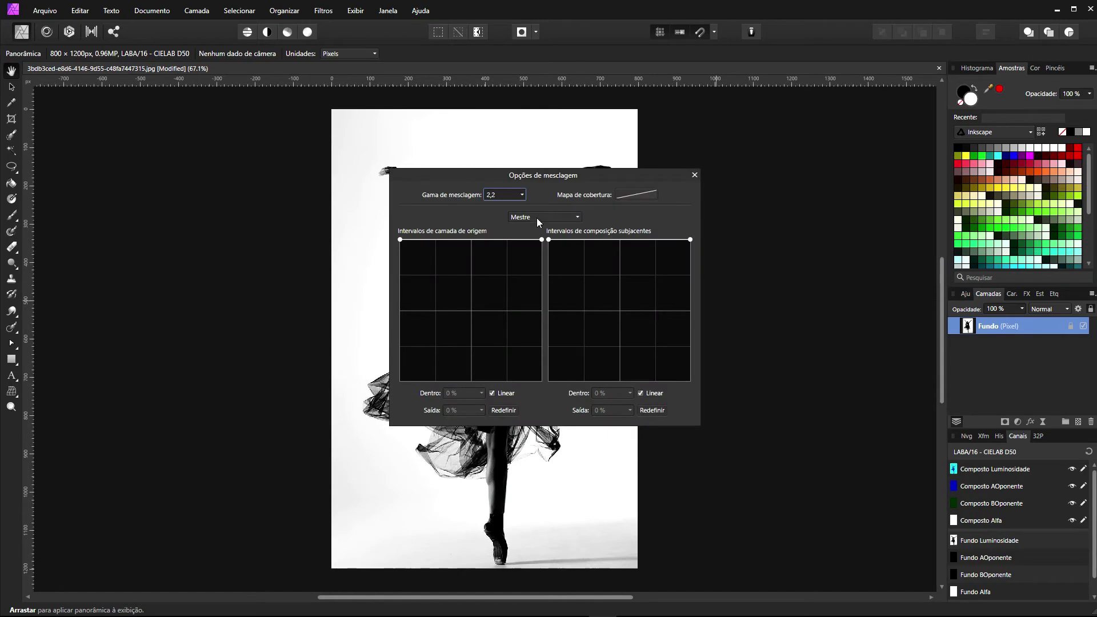
pyautogui.moveTo(553, 183); pyautogui.dragTo(780, 181)
pyautogui.click(767, 217)
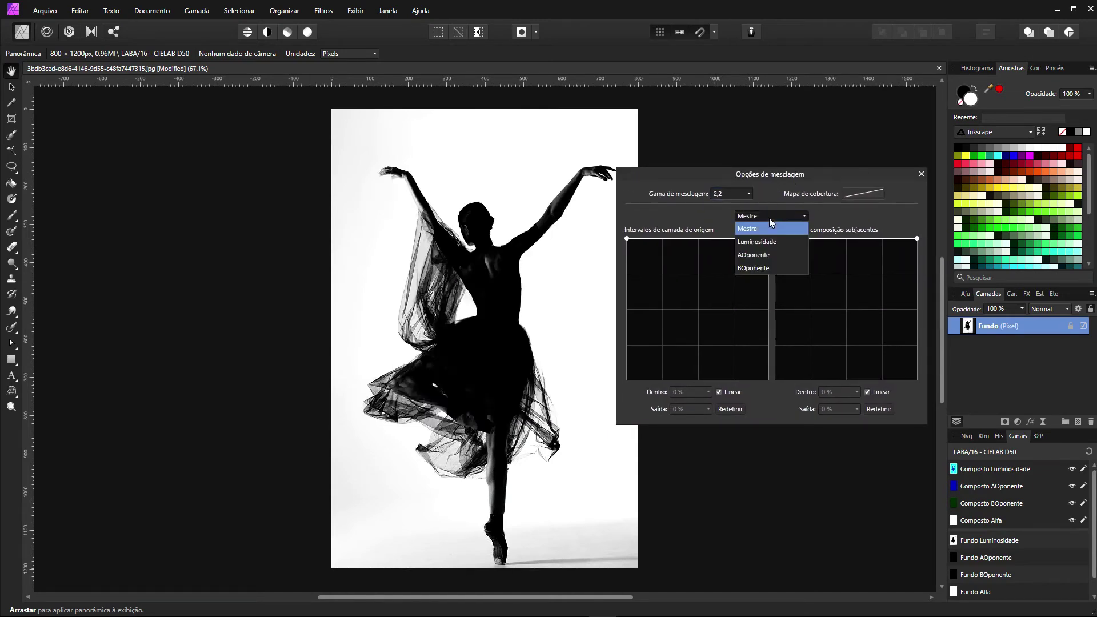
pyautogui.click(762, 242)
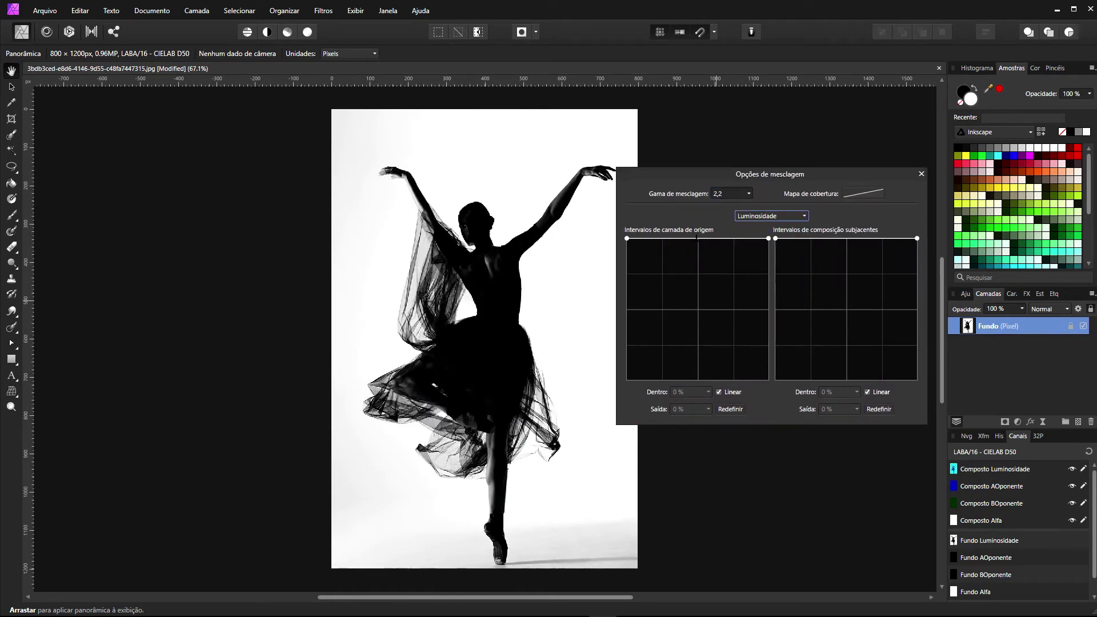
pyautogui.click(698, 237)
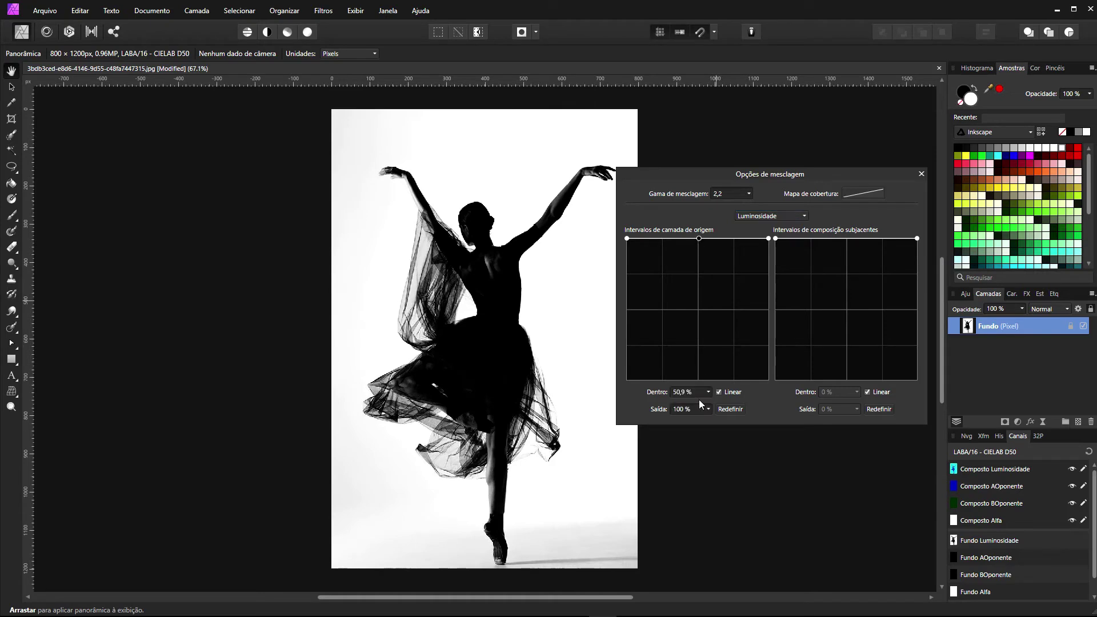
pyautogui.click(678, 392)
pyautogui.write('50')
pyautogui.press('Return')
pyautogui.moveTo(768, 239); pyautogui.dragTo(735, 382)
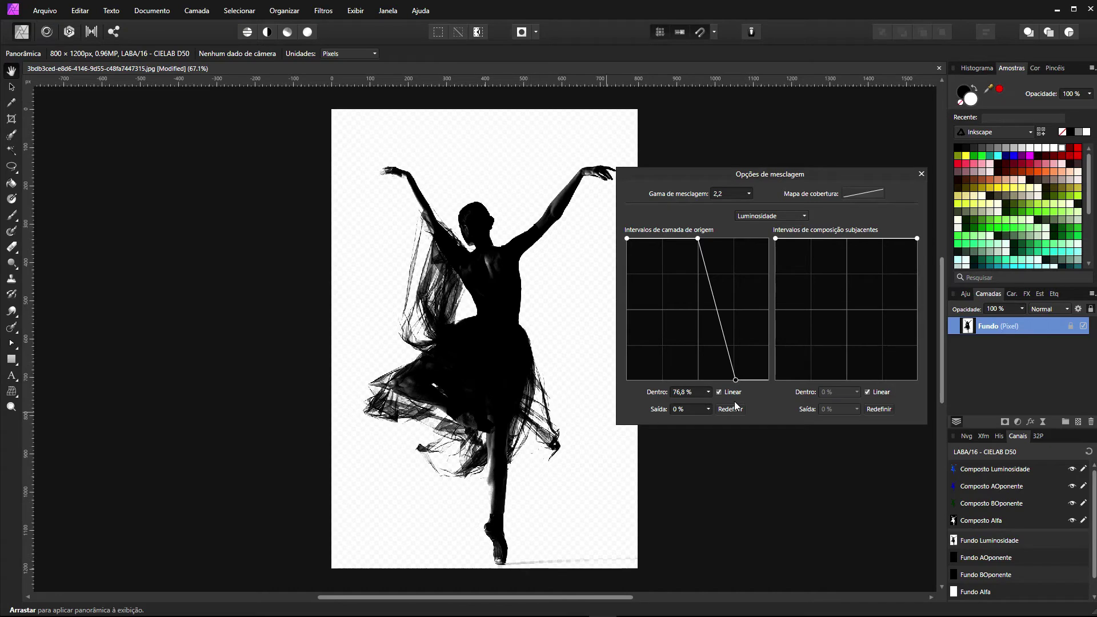
pyautogui.moveTo(735, 379); pyautogui.dragTo(745, 348)
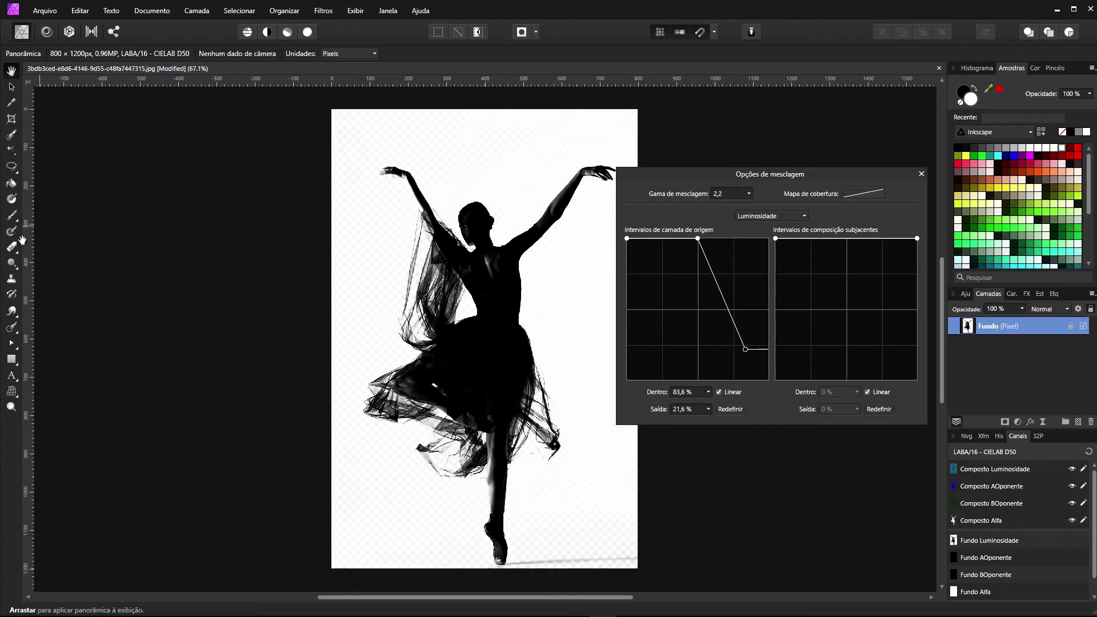
# - Draw a rectangle covering the whole dancer image, fill it with blue and place it beneath the Fundo layer
pyautogui.click(11, 359)
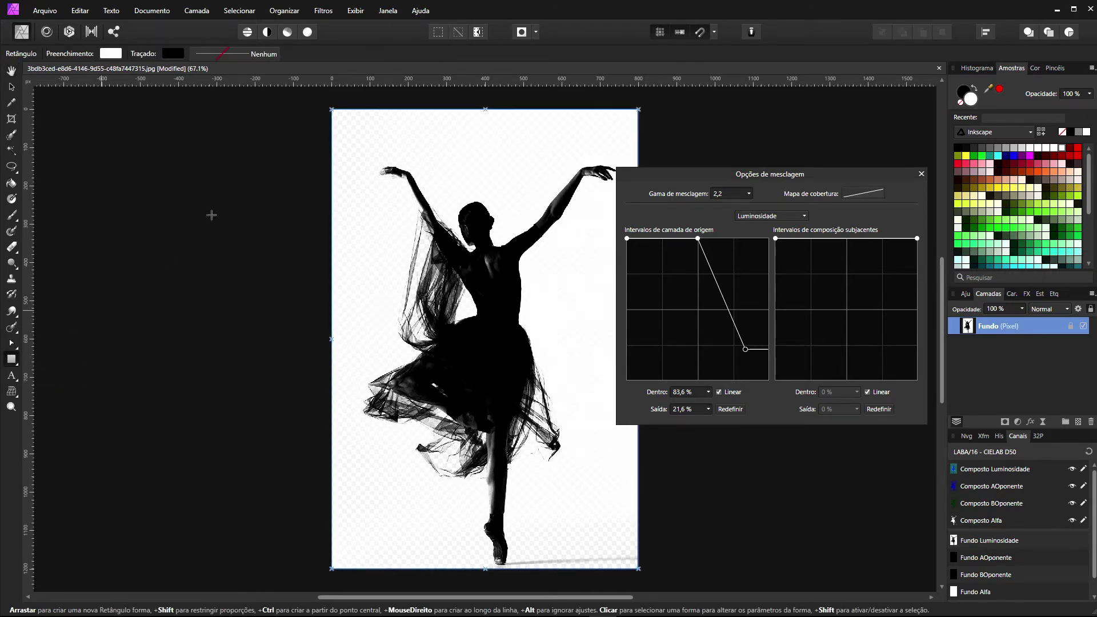
pyautogui.moveTo(331, 109); pyautogui.dragTo(638, 568)
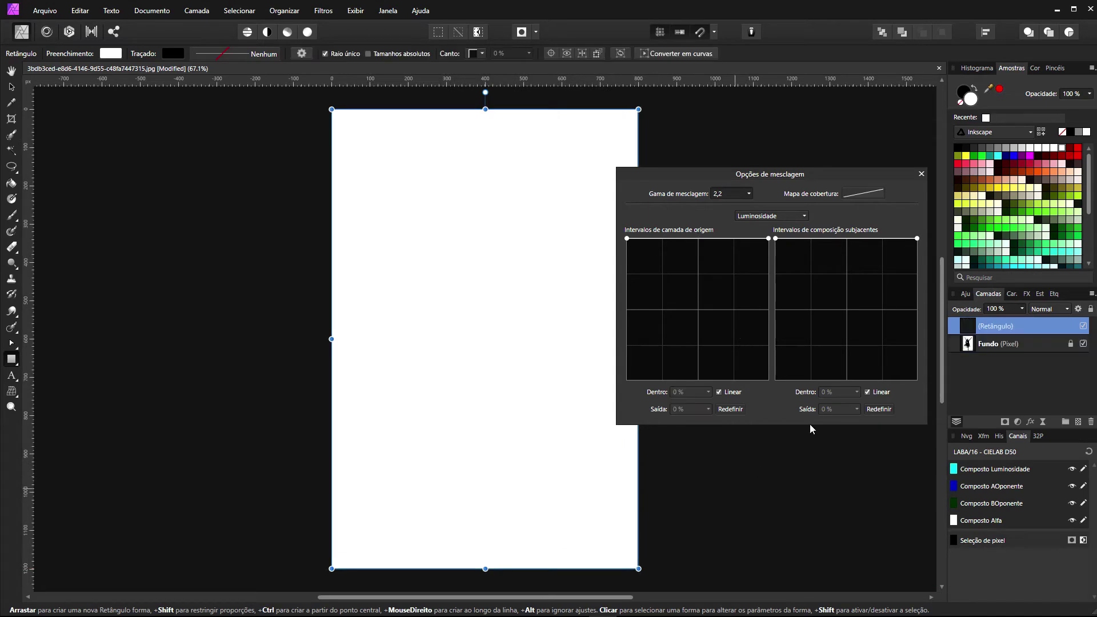
pyautogui.click(1012, 155)
pyautogui.hotkey('ctrl', '[')
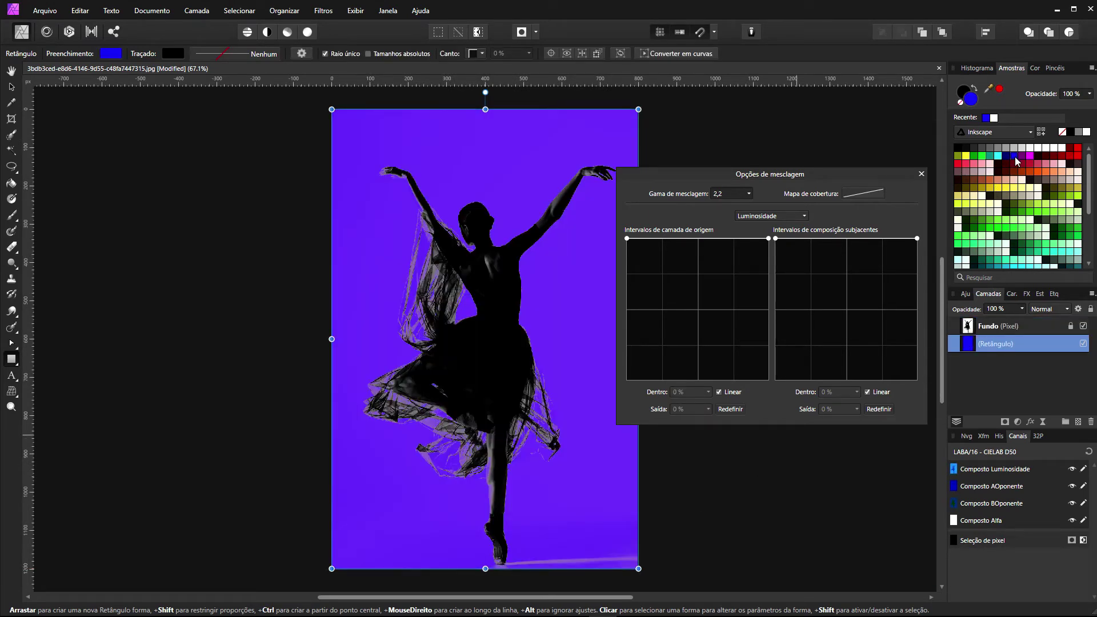
# - Adjust the end point of Fundo's Luminosidade source range to about 76.4% in and 49.1% out
pyautogui.click(997, 326)
pyautogui.moveTo(733, 342); pyautogui.dragTo(732, 313)
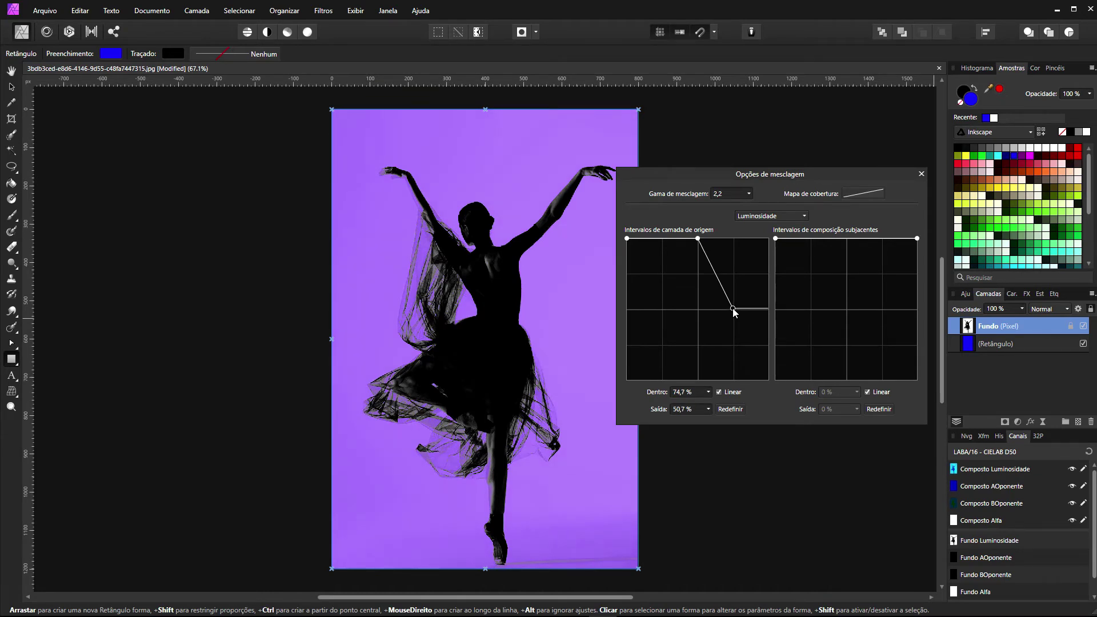
pyautogui.moveTo(733, 313); pyautogui.dragTo(735, 317)
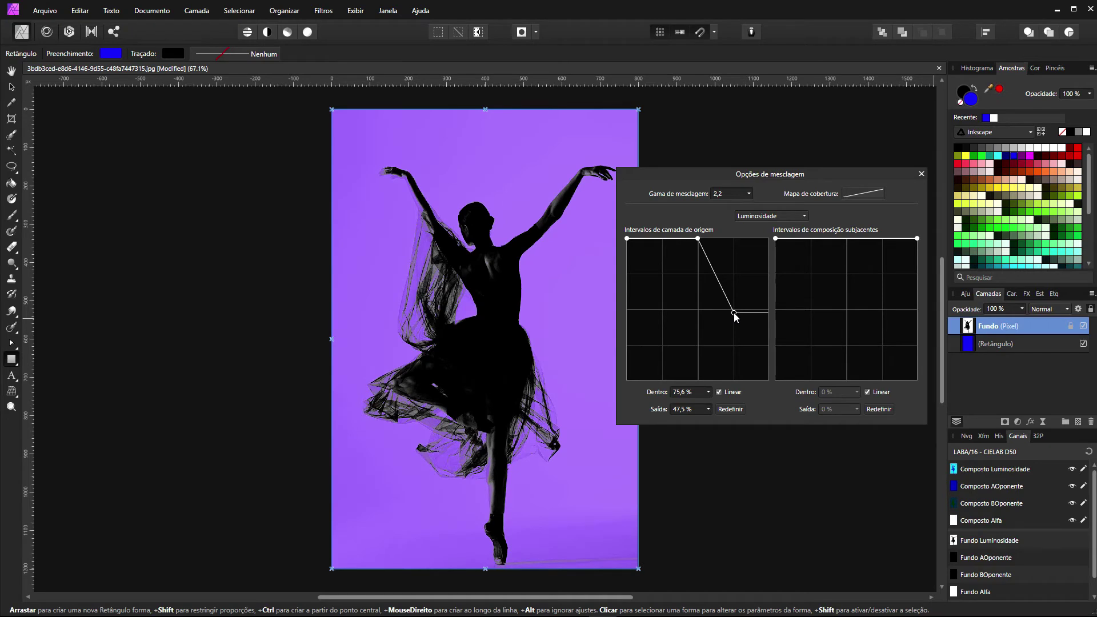
pyautogui.moveTo(735, 317)
pyautogui.mouseDown()
pyautogui.moveTo(735, 279)
pyautogui.moveTo(736, 314)
pyautogui.mouseUp()
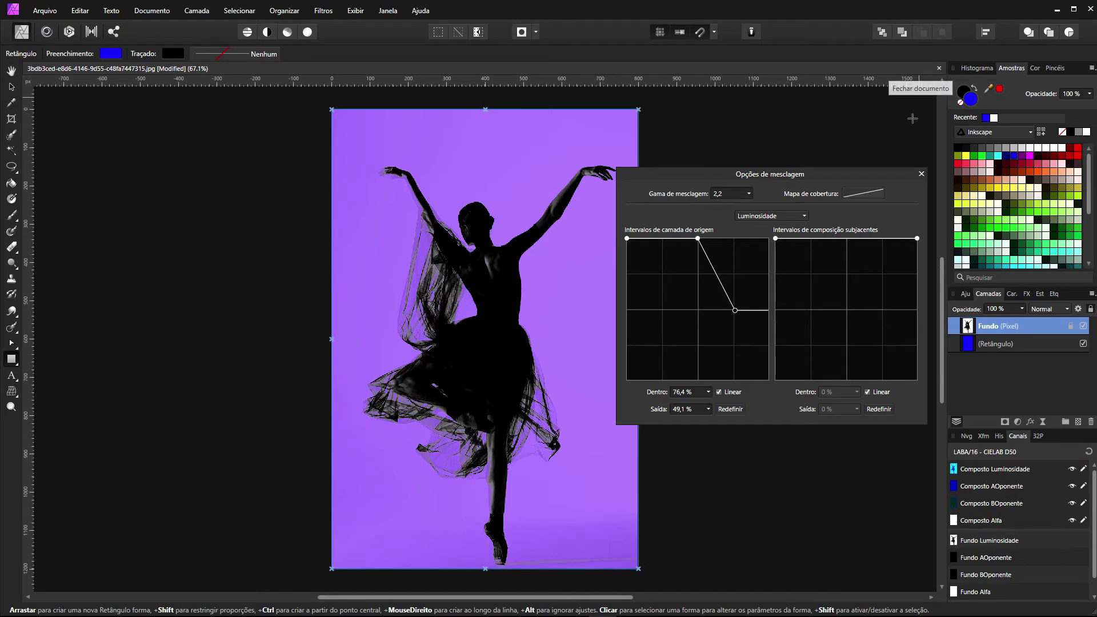
# - Close the dancer document without saving and open the portrait image wallpaper-998371.jpg
pyautogui.click(920, 173)
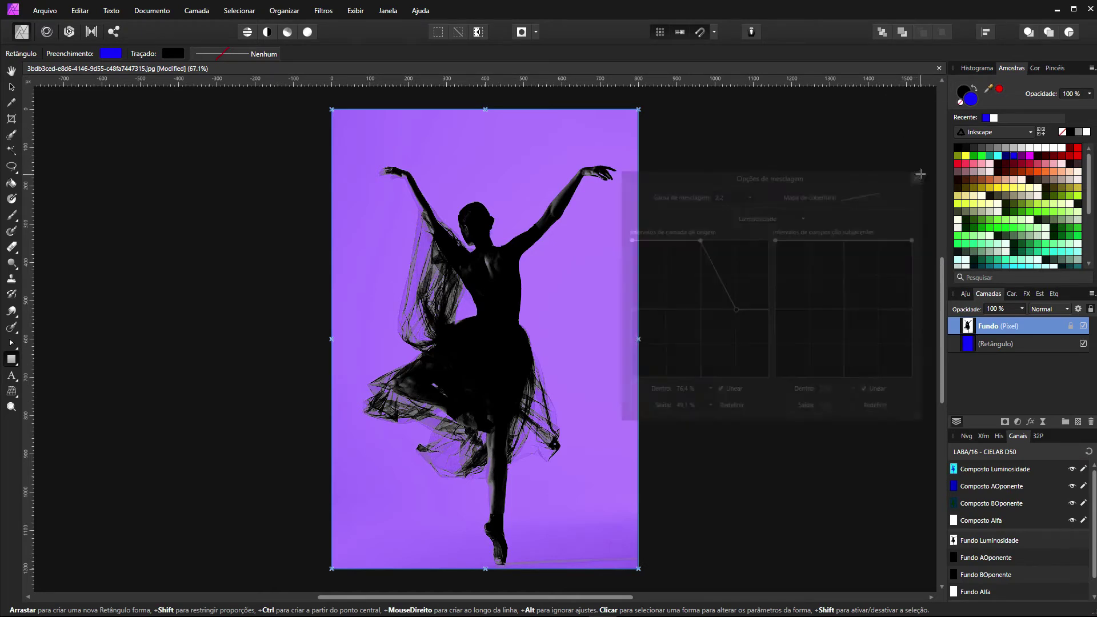
pyautogui.click(938, 67)
pyautogui.click(537, 321)
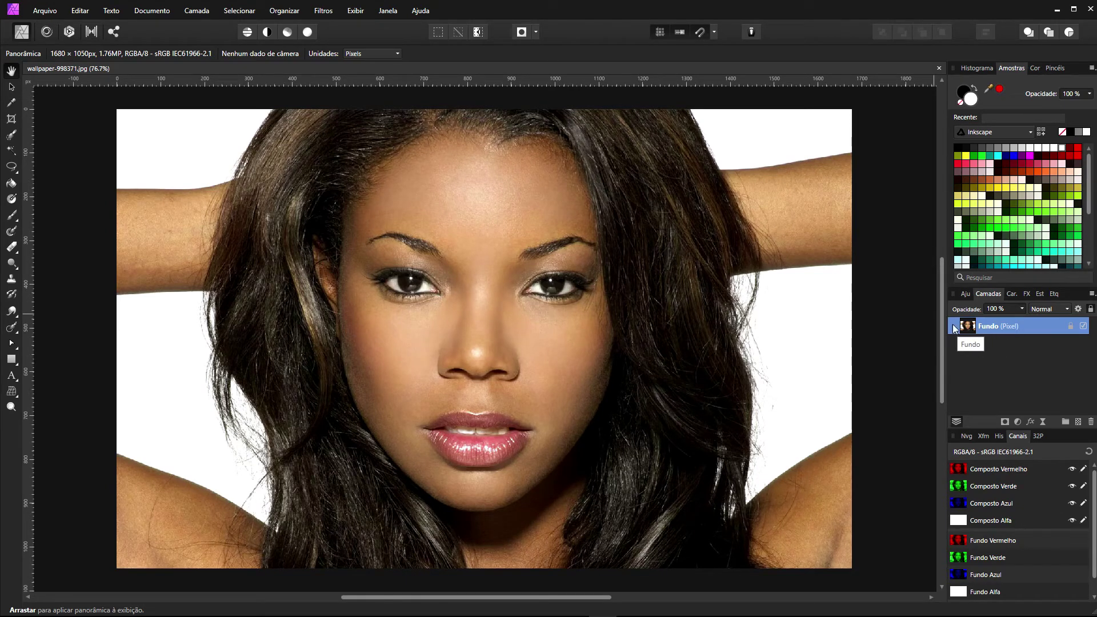
# - Convert the portrait document's colour format to LAB/16
pyautogui.click(152, 11)
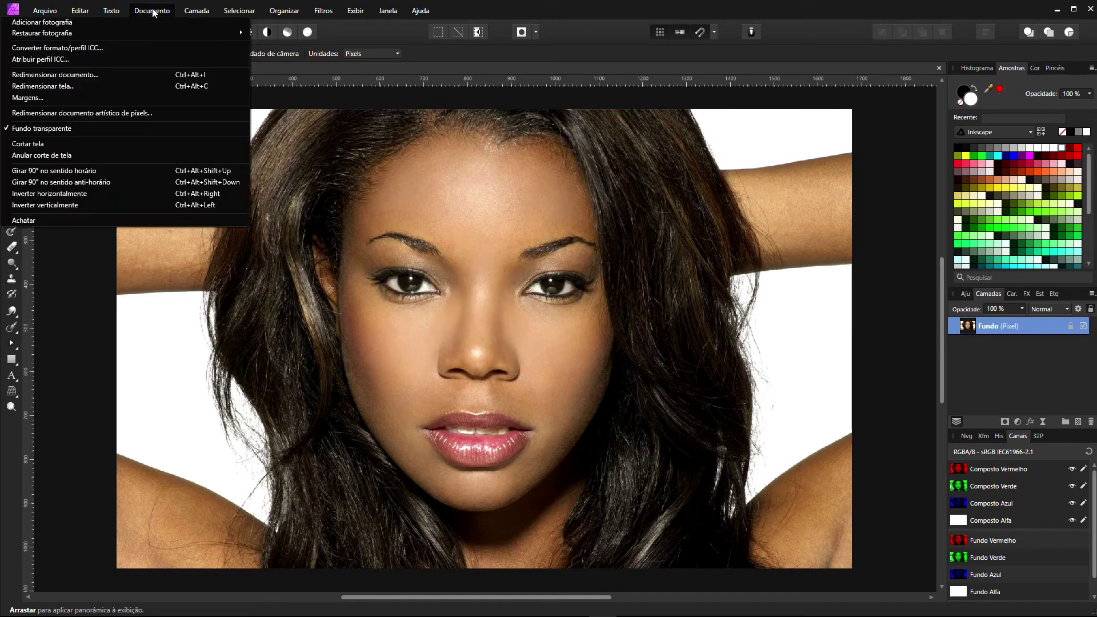
pyautogui.moveTo(71, 36)
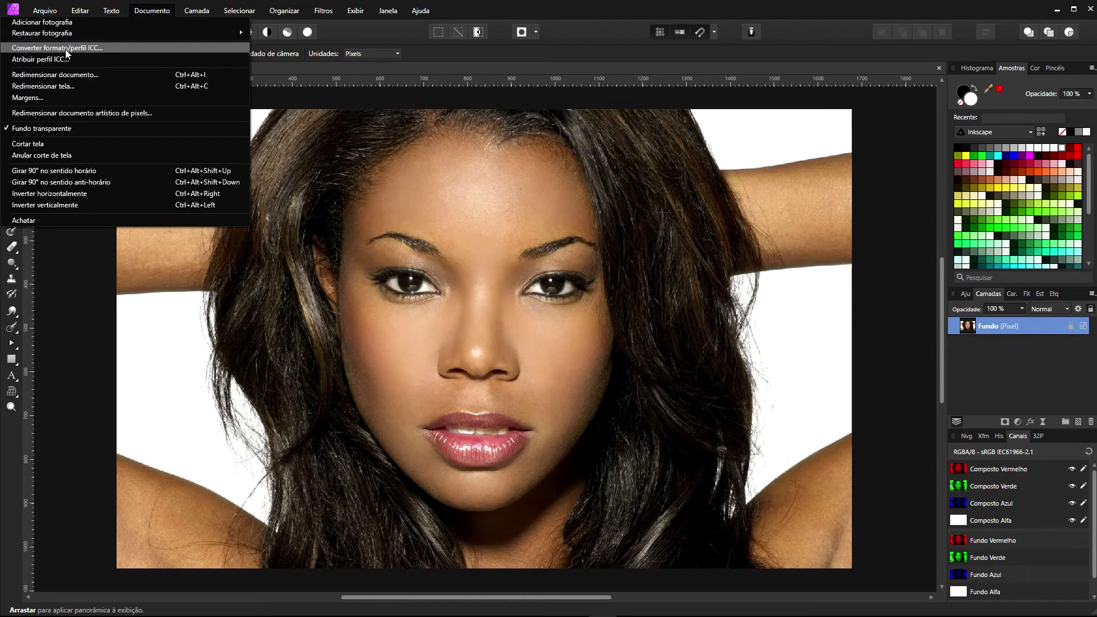
pyautogui.click(67, 50)
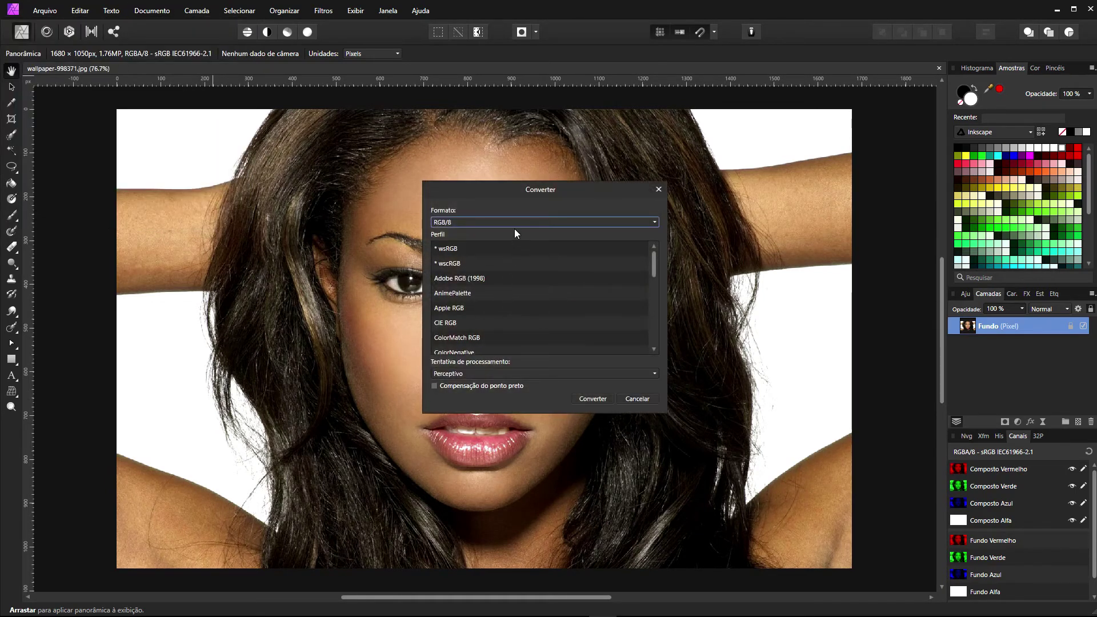
pyautogui.click(520, 223)
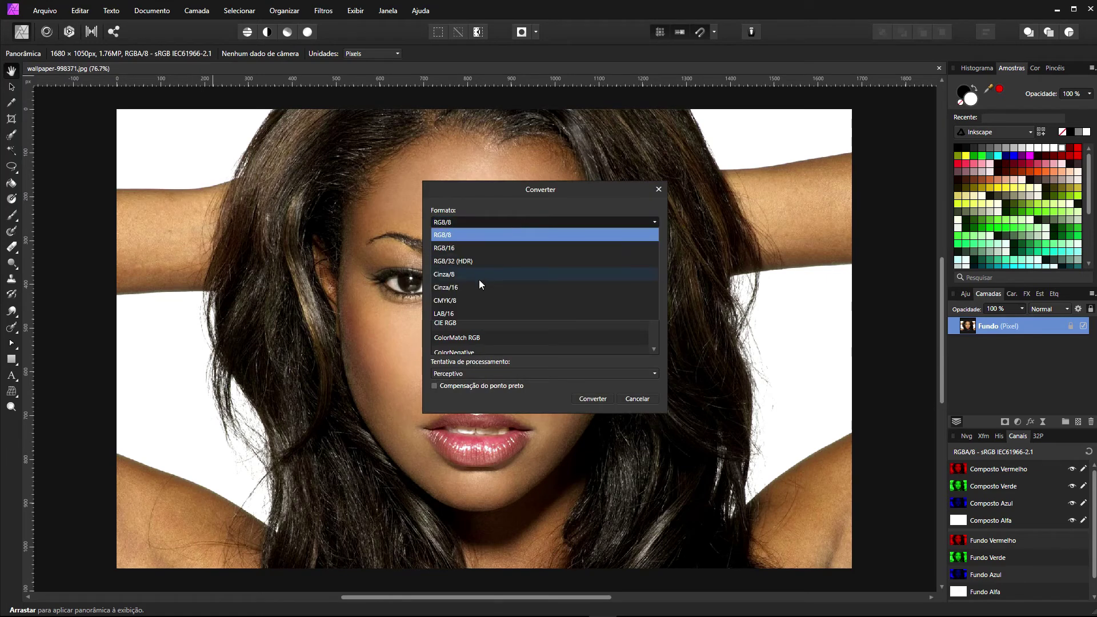
pyautogui.click(457, 313)
pyautogui.click(592, 399)
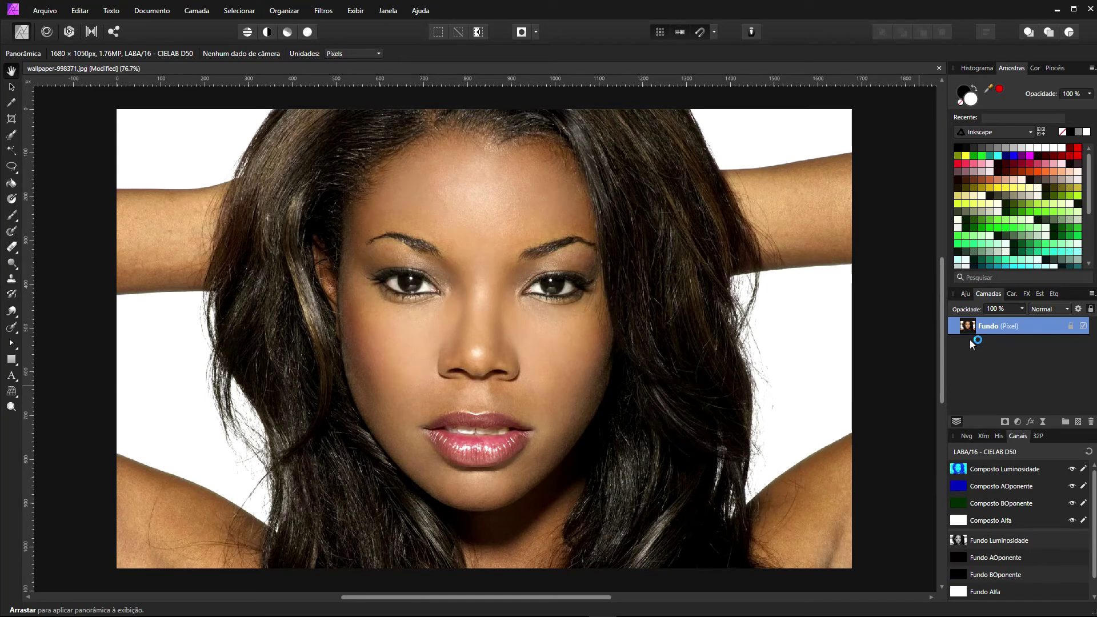
# - Place a duplicate of the Fundo layer with a black mask beneath the original layer
pyautogui.hotkey('ctrl', 'j')
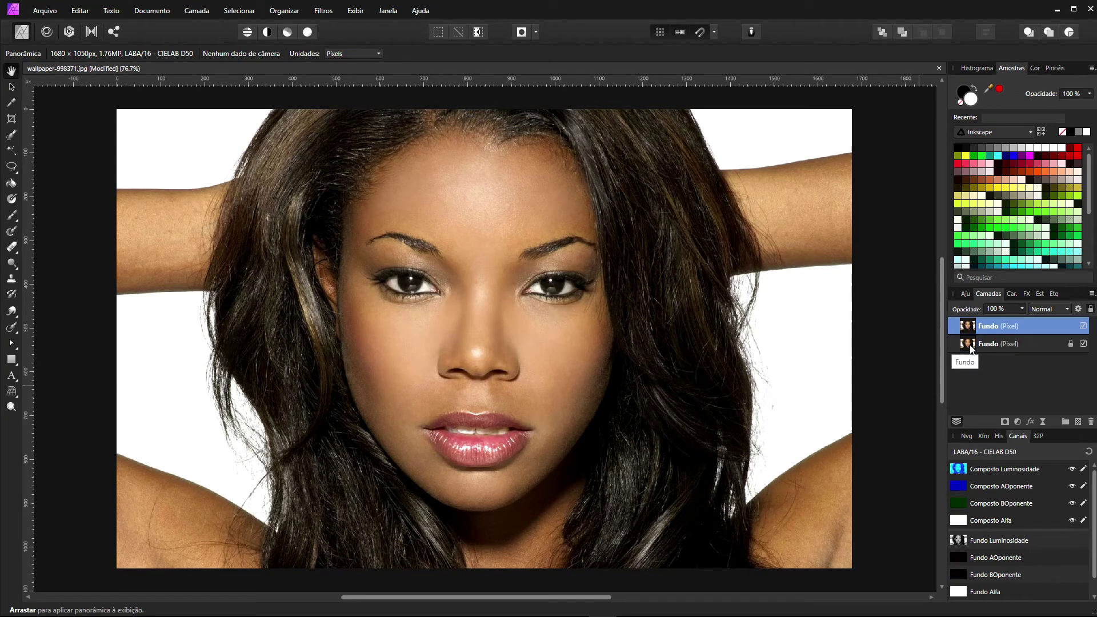
pyautogui.click(1004, 422)
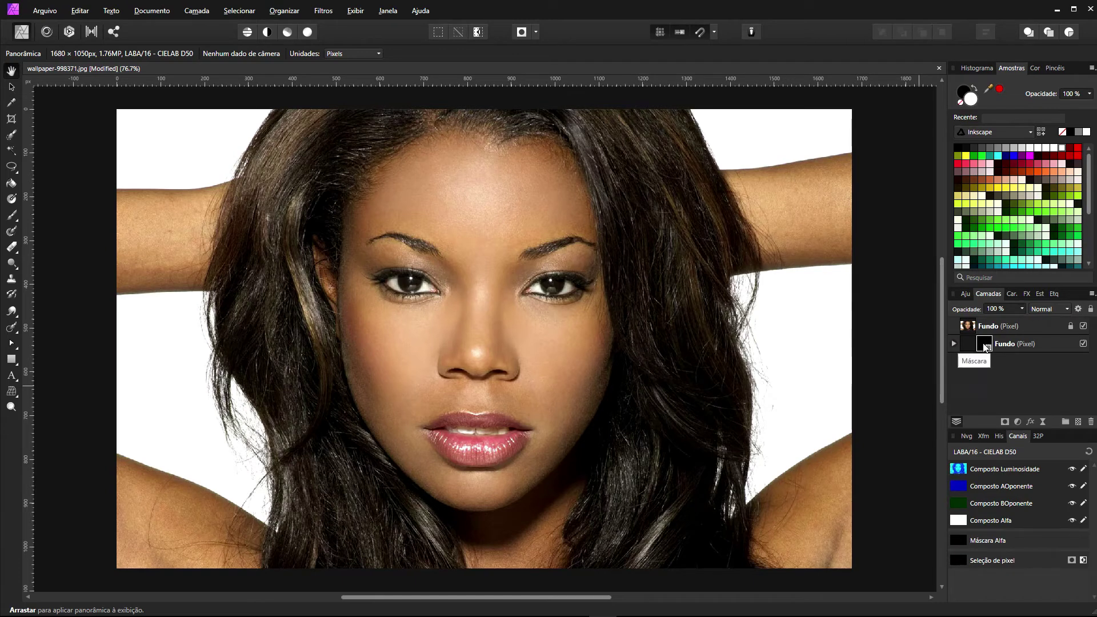
# - Check the copy's mask with the original Fundo layer hidden, and show the original again
pyautogui.click(1083, 327)
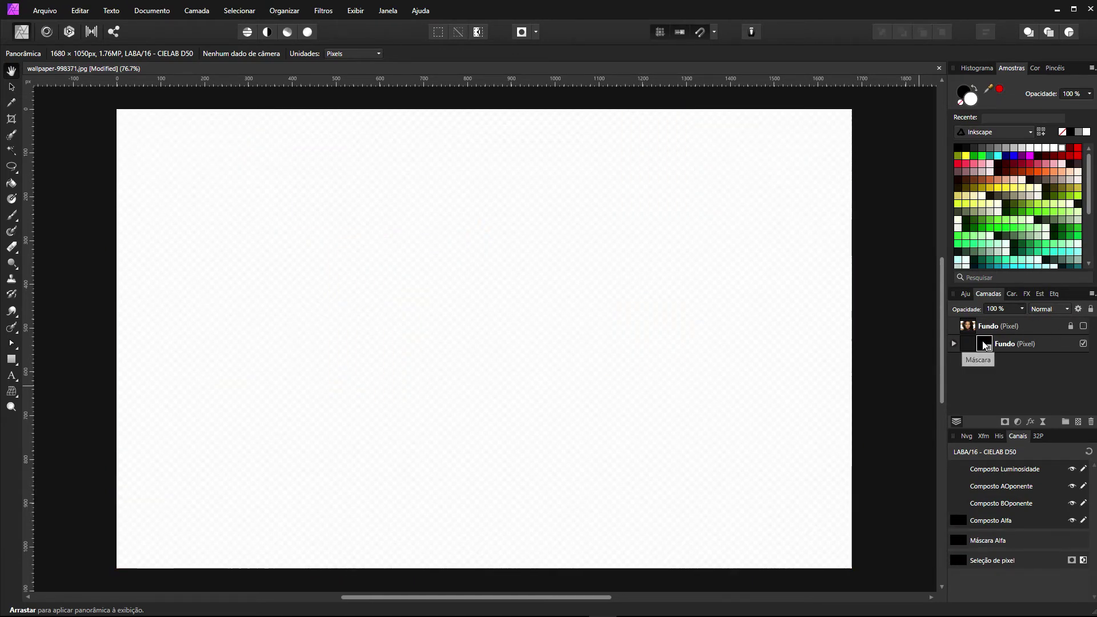
pyautogui.keyDown('shift'); pyautogui.click(984, 344); pyautogui.keyUp('shift')
pyautogui.keyDown('shift'); pyautogui.click(984, 344); pyautogui.keyUp('shift')
pyautogui.moveTo(984, 344); pyautogui.dragTo(975, 329)
pyautogui.click(1083, 326)
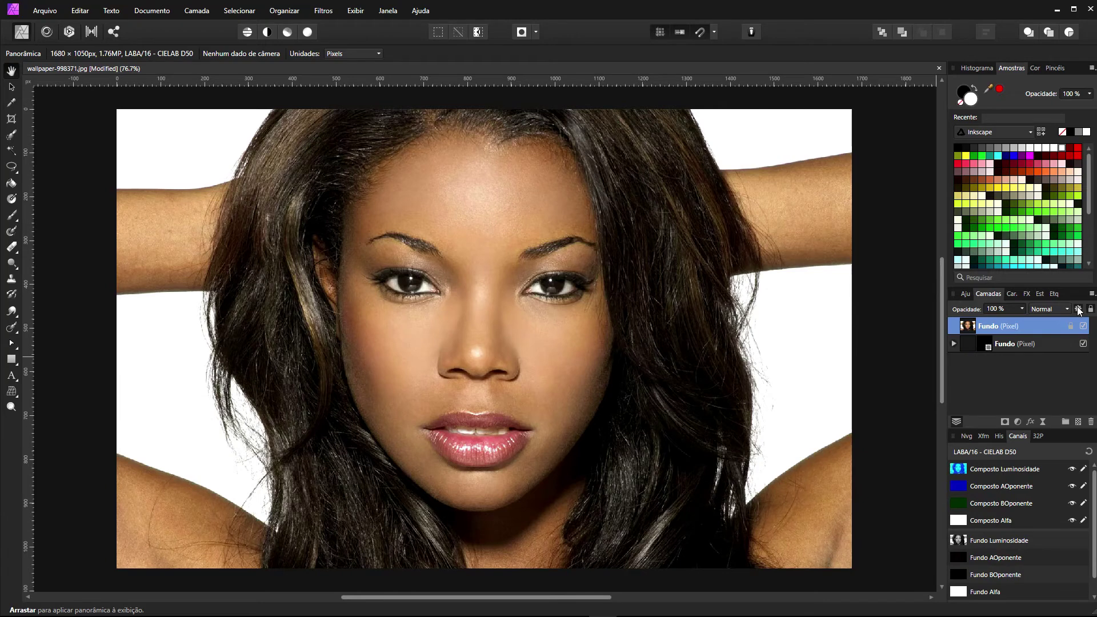
# - In the upper Fundo layer's blend options, add a point at 50% on the Luminosidade source range
pyautogui.click(1077, 308)
pyautogui.moveTo(557, 177); pyautogui.dragTo(720, 168)
pyautogui.click(709, 208)
pyautogui.click(705, 221)
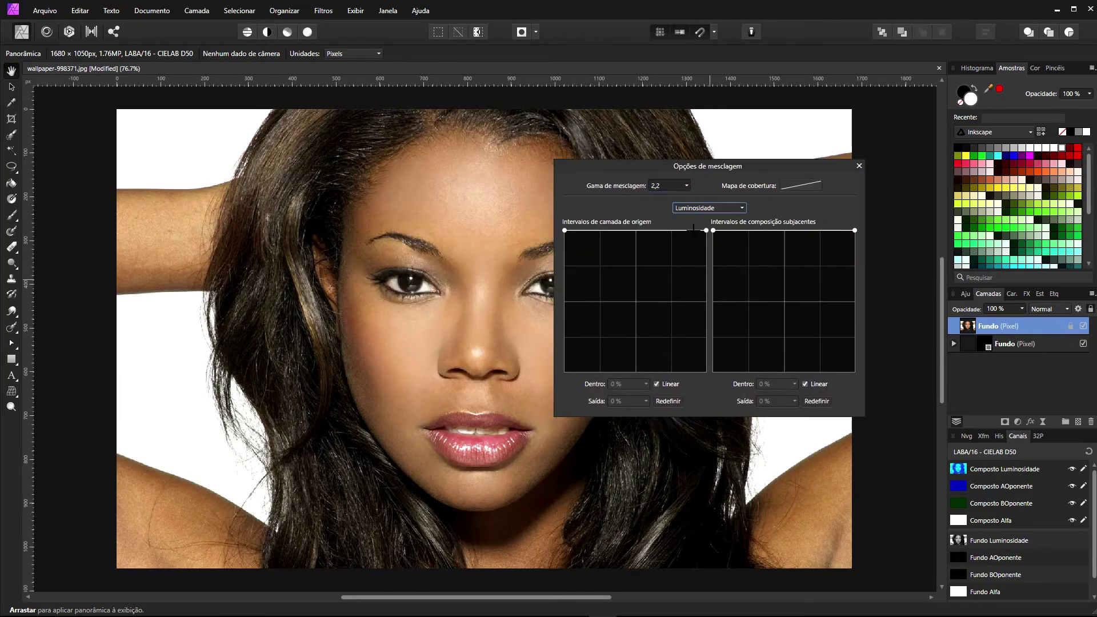
pyautogui.click(634, 230)
pyautogui.click(615, 384)
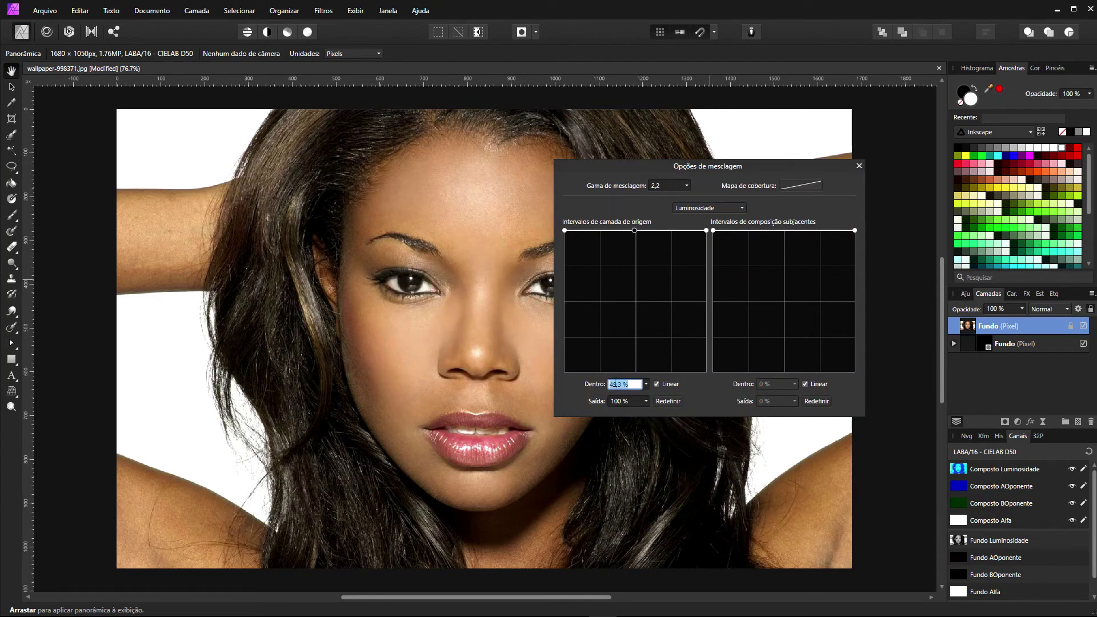
pyautogui.write('50')
pyautogui.press('Return')
# - Move the end point of the Luminosidade source range to 99.8% in and 0% out, and close the blend options
pyautogui.moveTo(706, 230); pyautogui.dragTo(672, 318)
pyautogui.moveTo(734, 352); pyautogui.dragTo(749, 365)
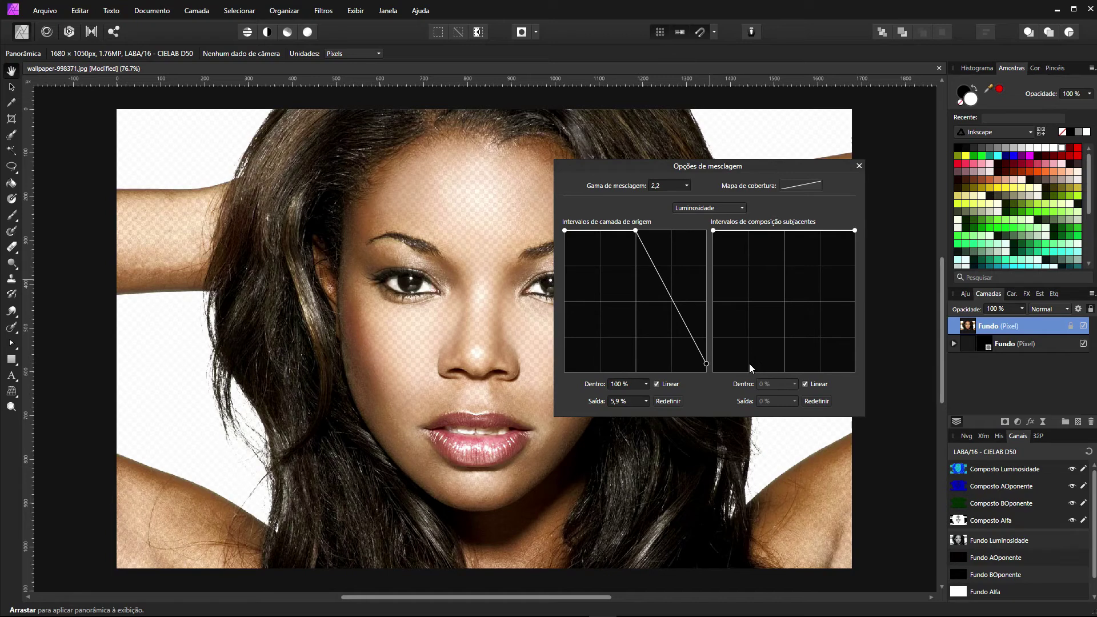
pyautogui.moveTo(749, 363); pyautogui.dragTo(709, 373)
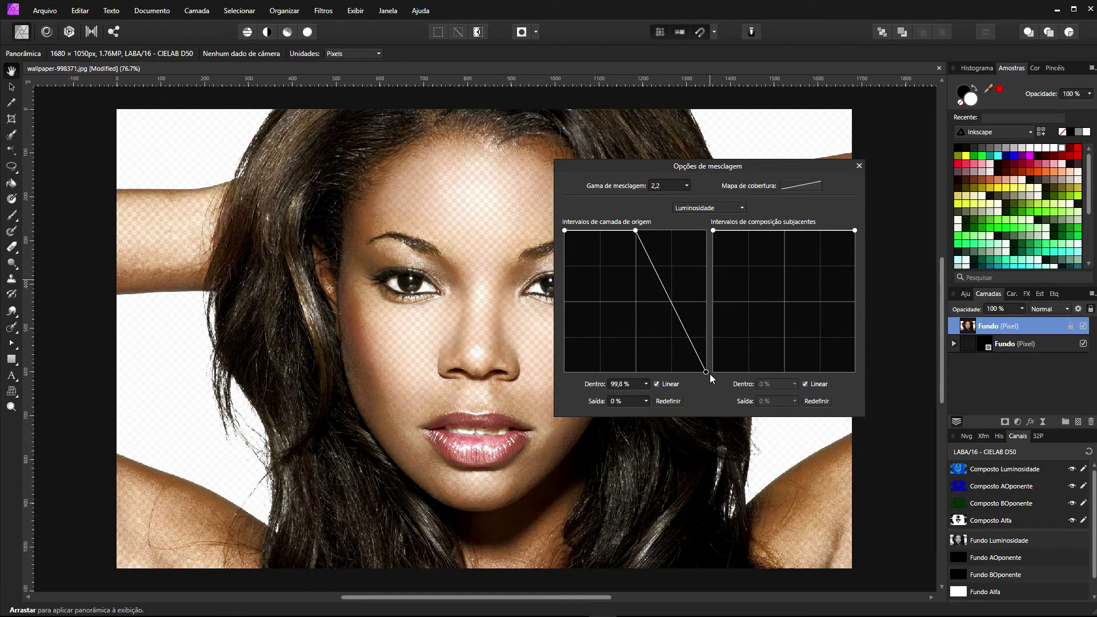
pyautogui.click(858, 166)
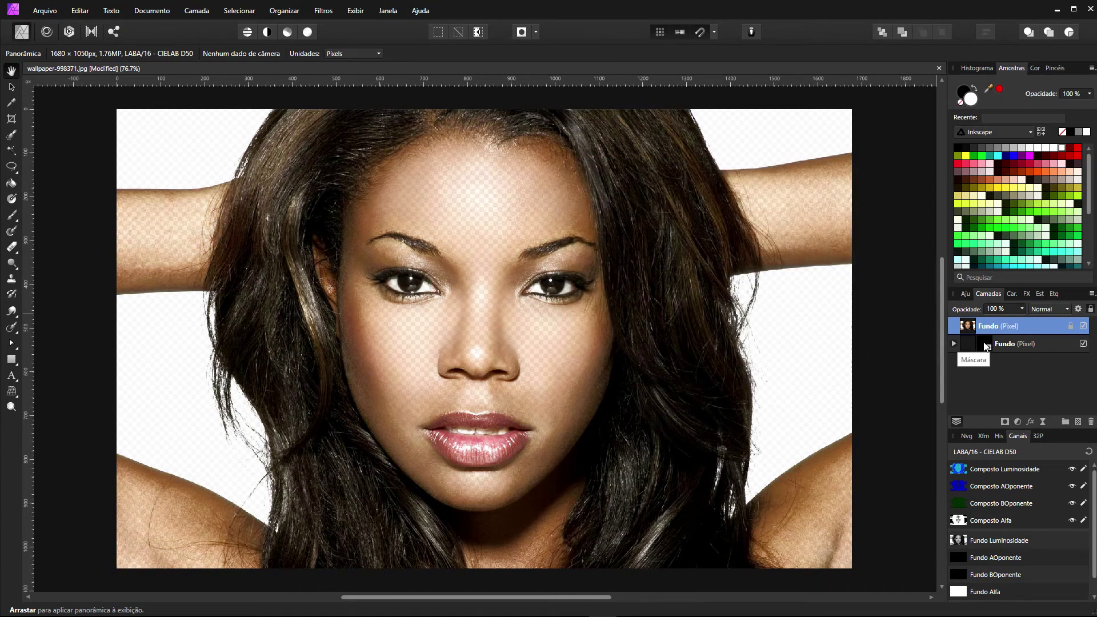
# - Paint white on the lower Fundo layer's mask with a 145.2 px brush over the face, neck, shoulders and both arms
pyautogui.click(984, 344)
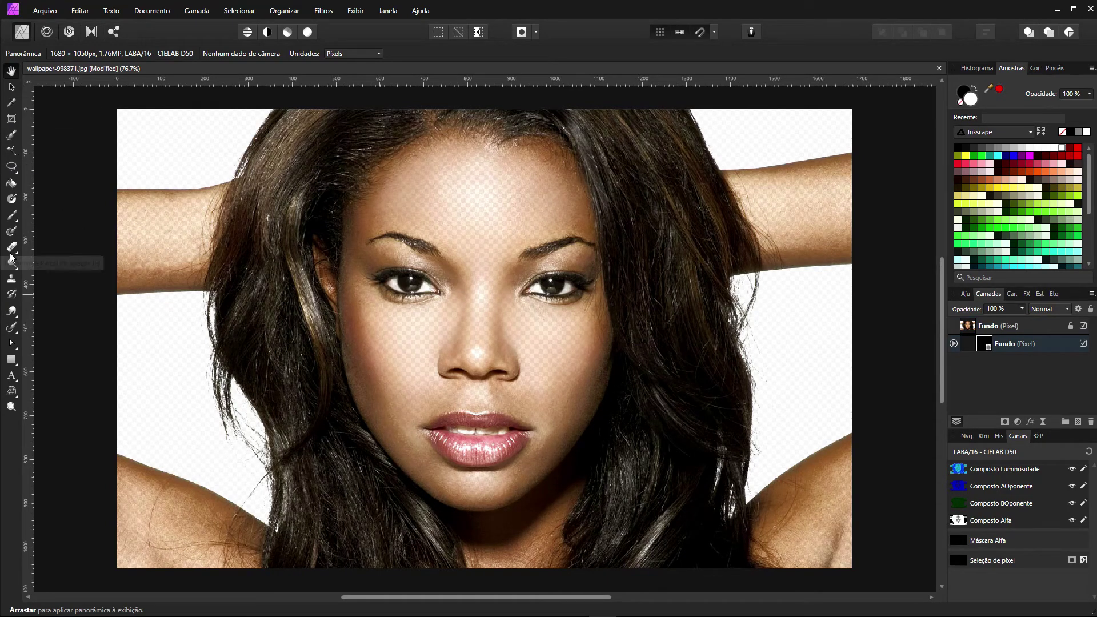
pyautogui.click(11, 216)
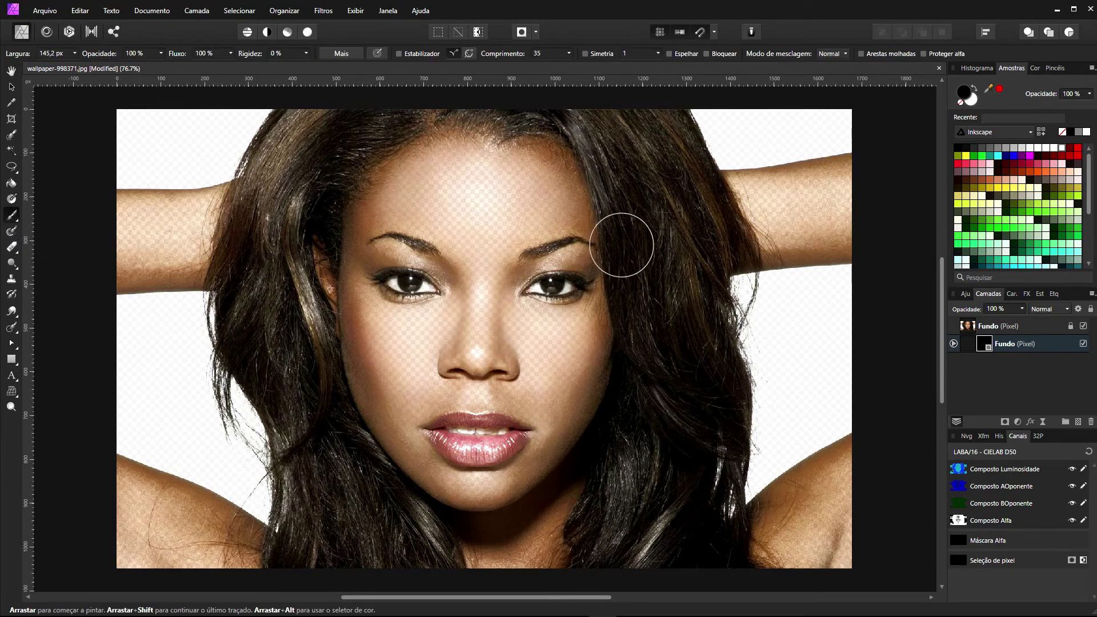
pyautogui.moveTo(551, 194)
pyautogui.mouseDown()
pyautogui.moveTo(496, 205)
pyautogui.moveTo(512, 213)
pyautogui.moveTo(517, 192)
pyautogui.moveTo(490, 171)
pyautogui.moveTo(442, 163)
pyautogui.moveTo(417, 213)
pyautogui.moveTo(454, 154)
pyautogui.moveTo(505, 160)
pyautogui.moveTo(507, 352)
pyautogui.moveTo(531, 387)
pyautogui.moveTo(579, 333)
pyautogui.moveTo(570, 275)
pyautogui.moveTo(502, 383)
pyautogui.moveTo(385, 260)
pyautogui.moveTo(393, 380)
pyautogui.moveTo(416, 391)
pyautogui.moveTo(431, 303)
pyautogui.moveTo(444, 341)
pyautogui.moveTo(385, 268)
pyautogui.moveTo(347, 309)
pyautogui.moveTo(330, 309)
pyautogui.moveTo(341, 203)
pyautogui.moveTo(462, 505)
pyautogui.moveTo(467, 472)
pyautogui.moveTo(490, 482)
pyautogui.moveTo(458, 554)
pyautogui.mouseUp()
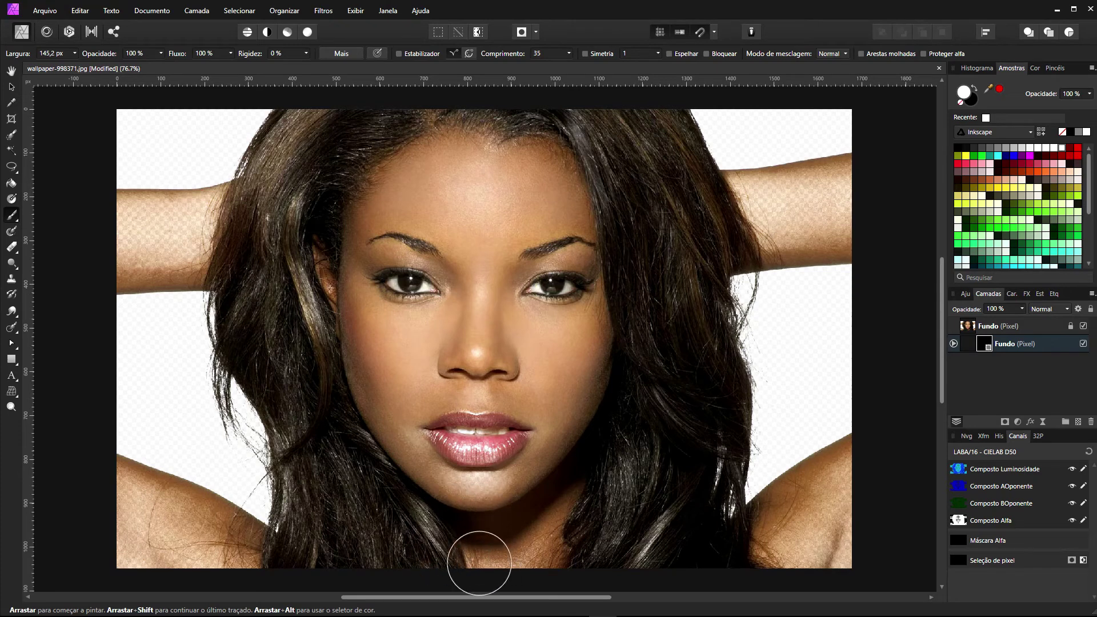
pyautogui.moveTo(834, 510)
pyautogui.mouseDown()
pyautogui.moveTo(858, 477)
pyautogui.moveTo(790, 559)
pyautogui.moveTo(865, 519)
pyautogui.moveTo(798, 543)
pyautogui.mouseUp()
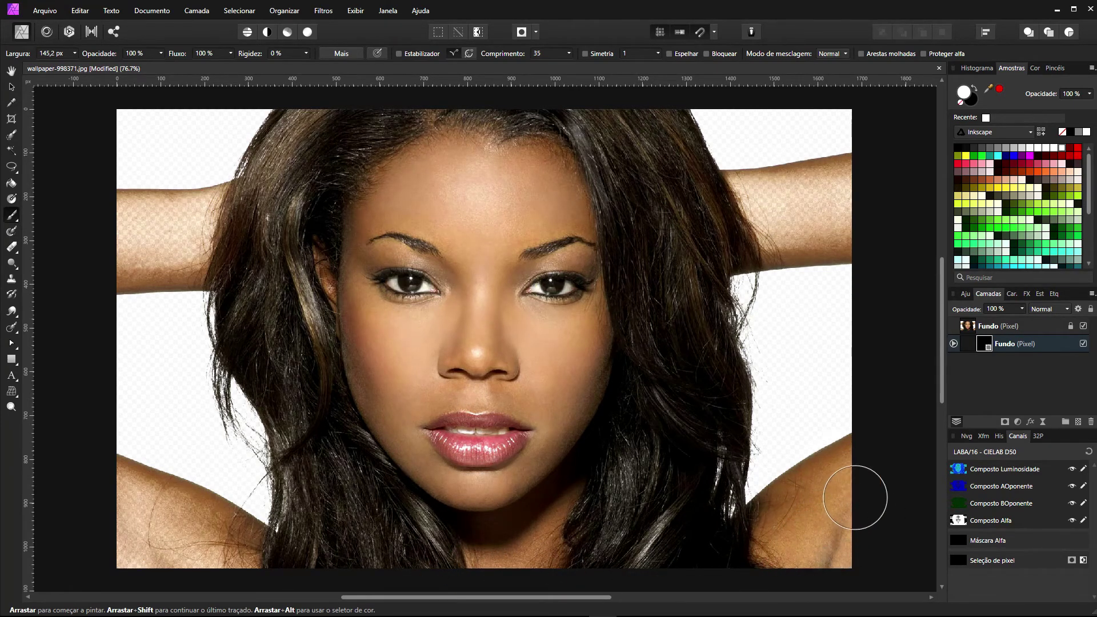
pyautogui.moveTo(193, 535); pyautogui.dragTo(102, 509)
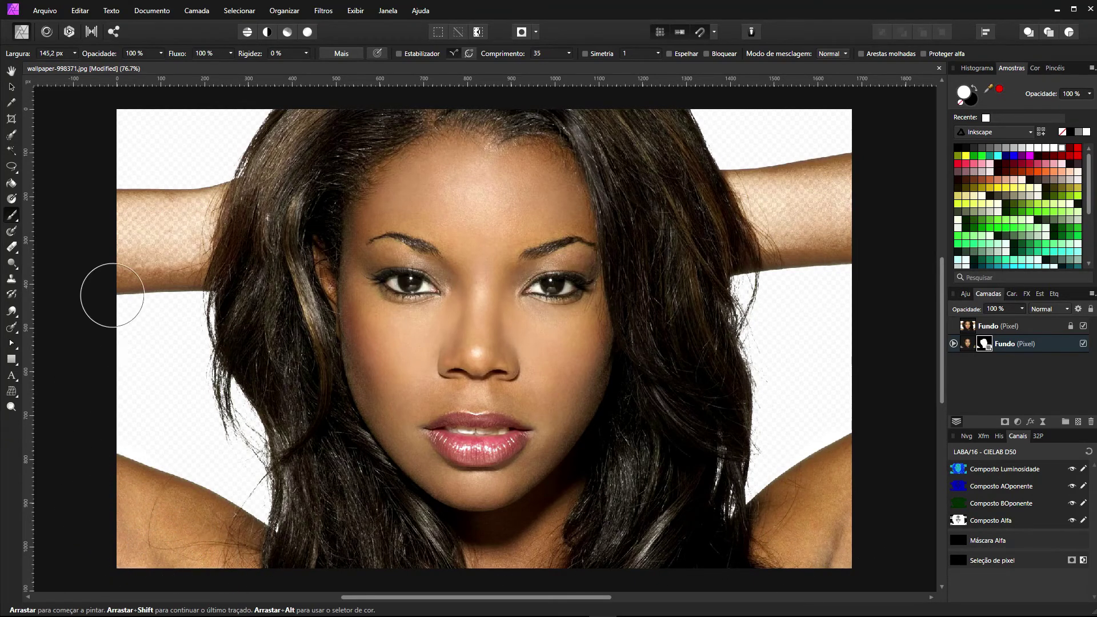
pyautogui.moveTo(129, 245)
pyautogui.mouseDown()
pyautogui.moveTo(224, 252)
pyautogui.moveTo(131, 245)
pyautogui.moveTo(195, 239)
pyautogui.moveTo(131, 233)
pyautogui.moveTo(238, 216)
pyautogui.mouseUp()
pyautogui.moveTo(710, 215)
pyautogui.mouseDown()
pyautogui.moveTo(869, 206)
pyautogui.moveTo(838, 206)
pyautogui.mouseUp()
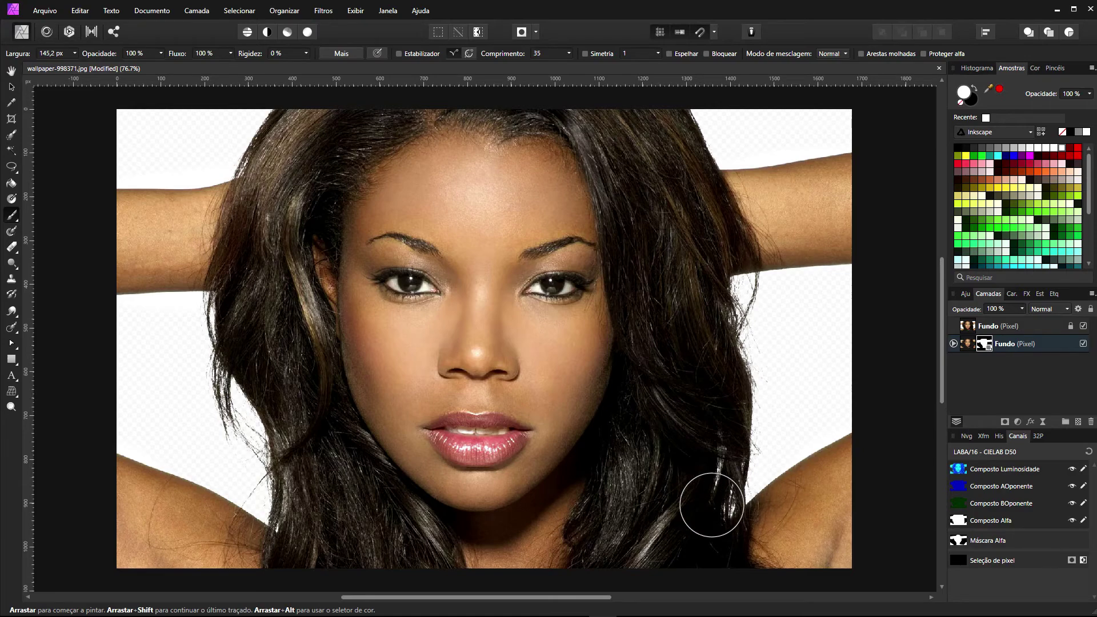
# - Check the hair edges of the portrait cutout, and close wallpaper-998371.jpg without saving
pyautogui.scroll(3, 747, 524)
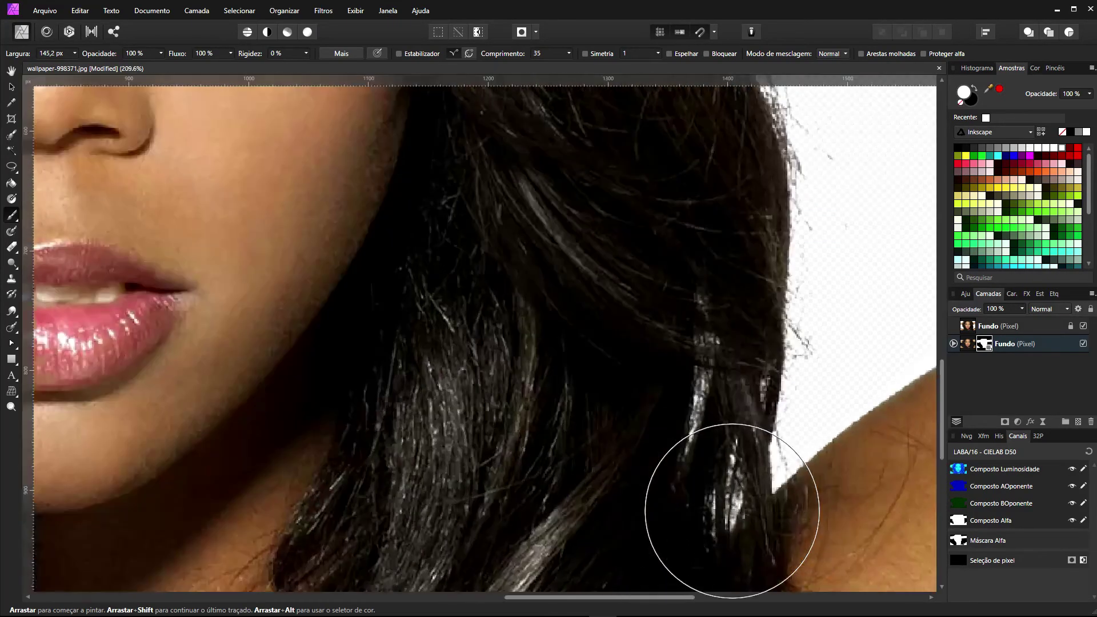
pyautogui.scroll(-2, 748, 432)
pyautogui.scroll(-3, 742, 434)
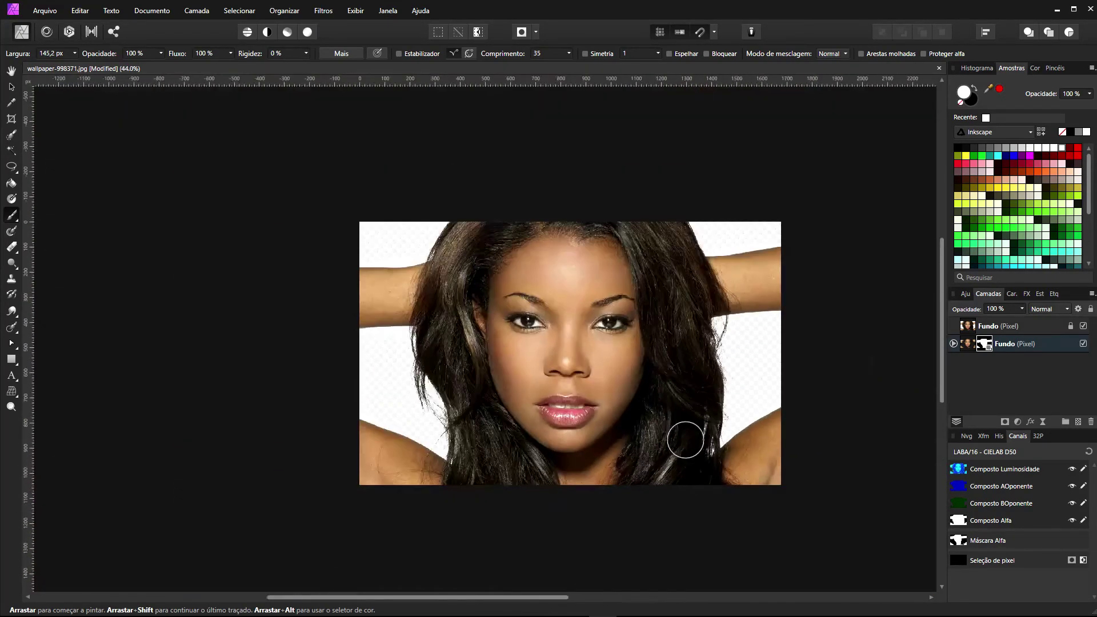
pyautogui.scroll(4, 406, 350)
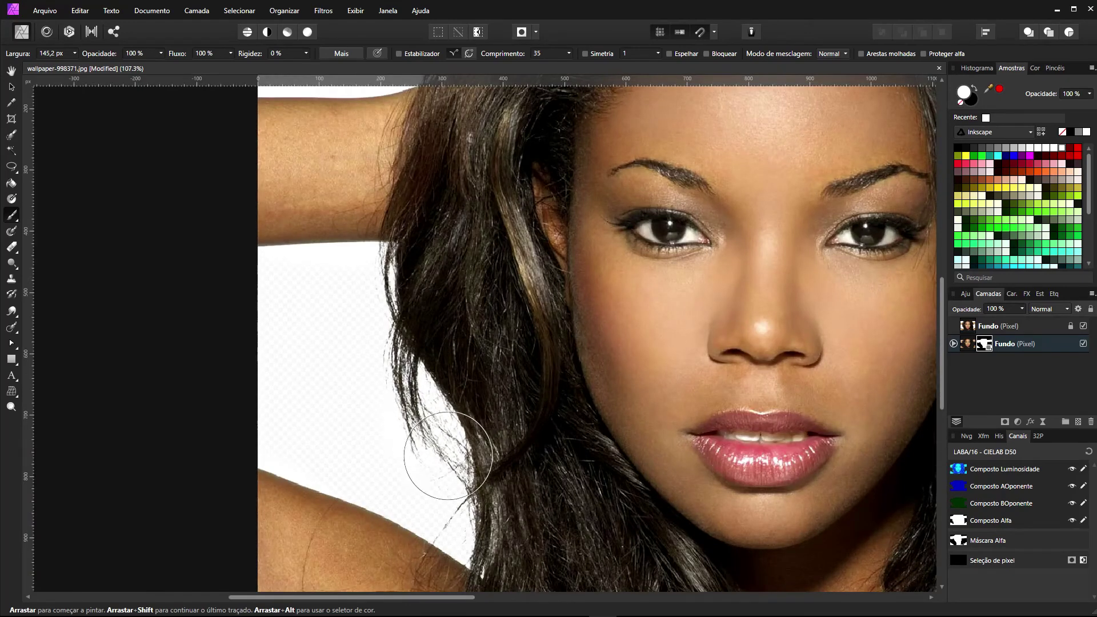
pyautogui.scroll(-2, 631, 365)
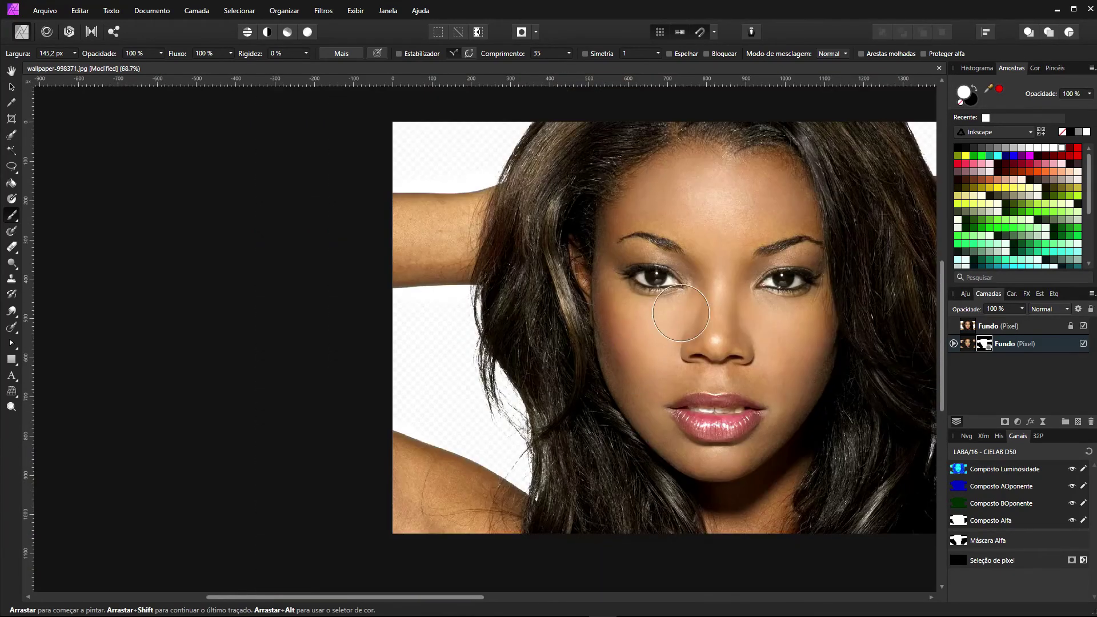
pyautogui.moveTo(786, 271)
pyautogui.mouseDown()
pyautogui.moveTo(639, 325)
pyautogui.moveTo(607, 289)
pyautogui.mouseUp()
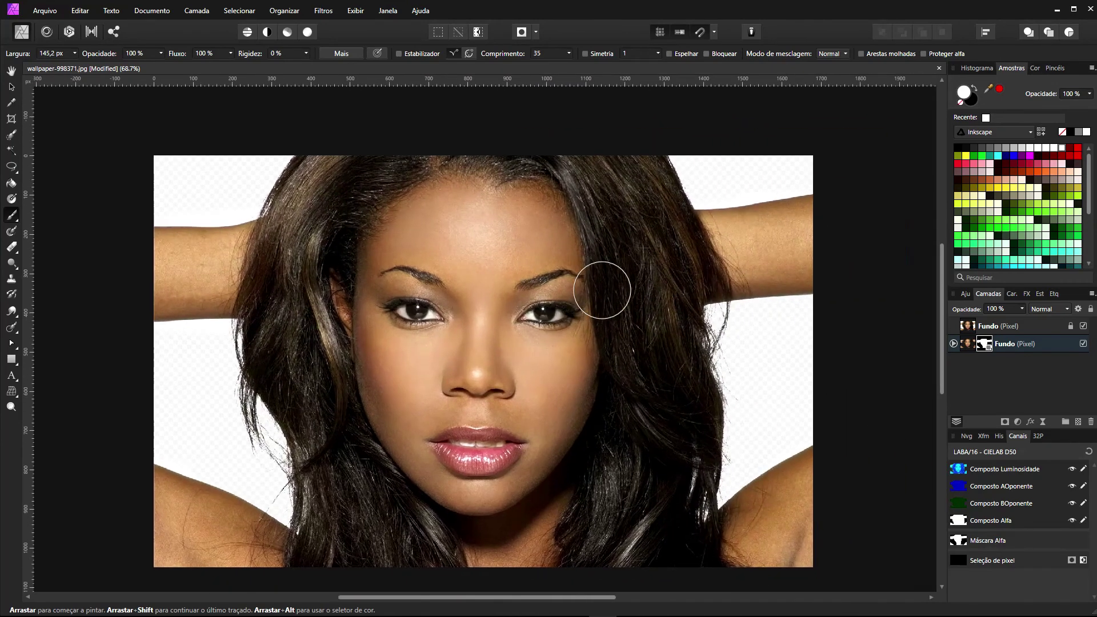
pyautogui.click(938, 69)
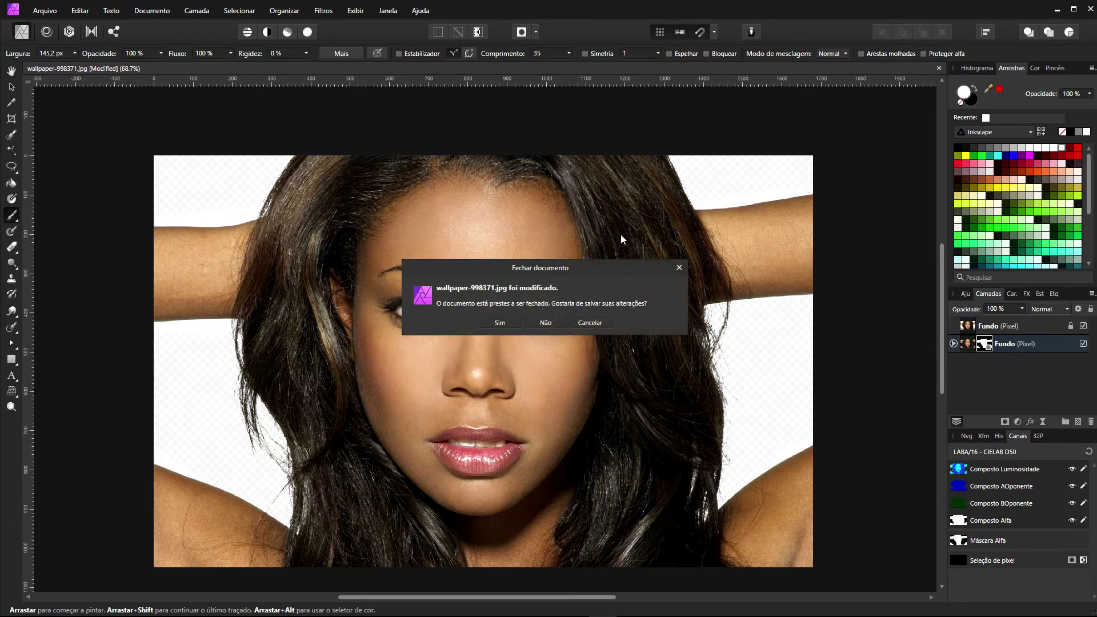
pyautogui.click(545, 323)
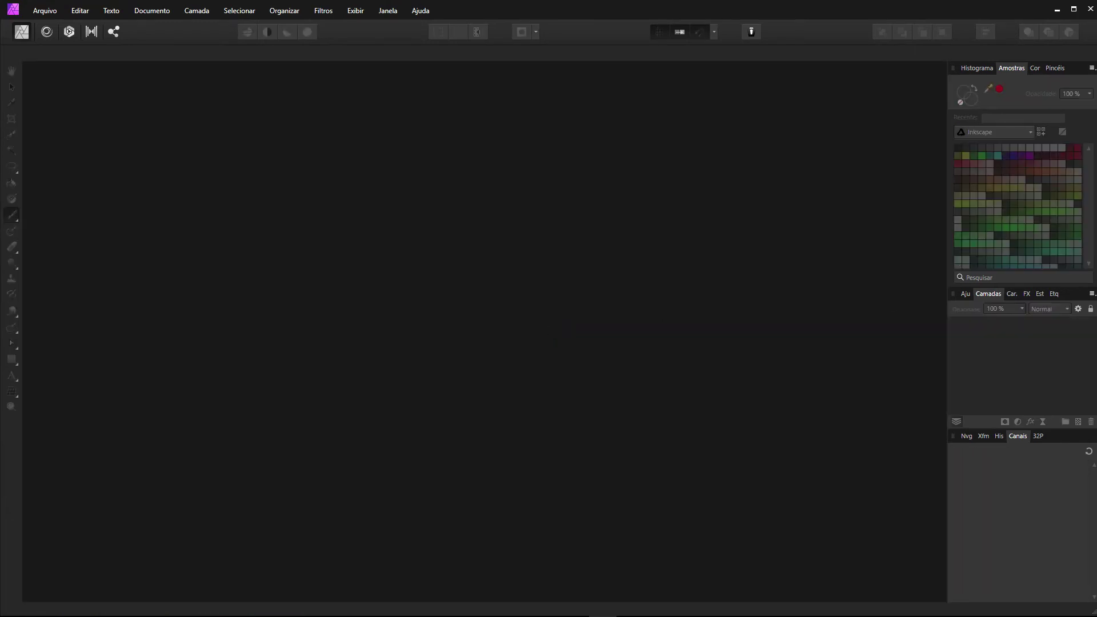
# - Open hair-2329284.jpg and examine the outline of the curly hair and shoulders against the white background
pyautogui.moveTo(616, 349); pyautogui.dragTo(614, 343)
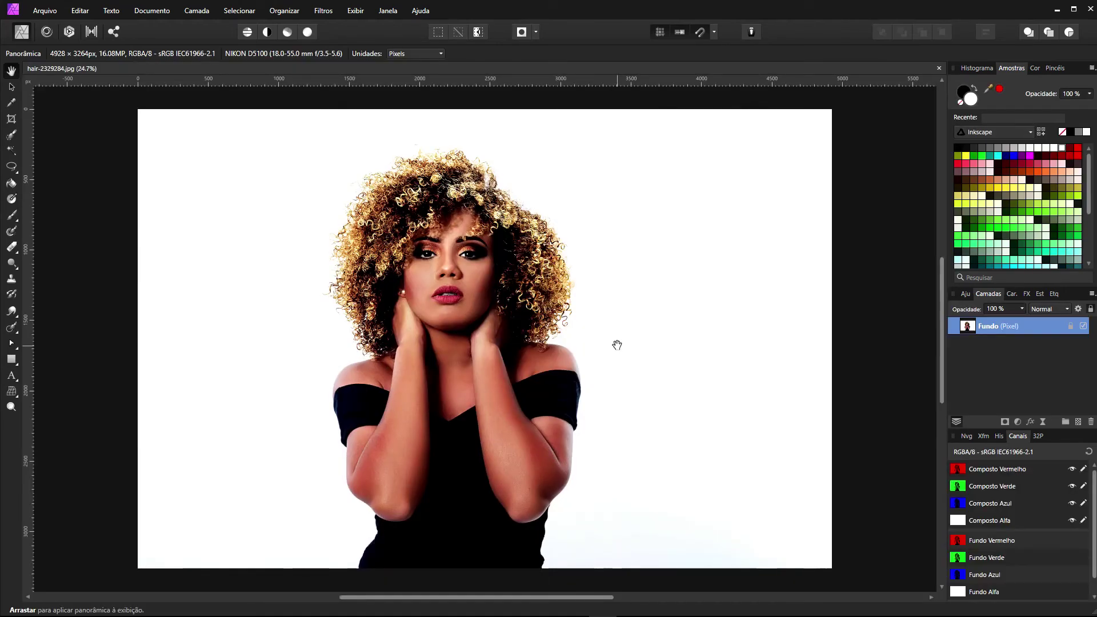
pyautogui.scroll(6, 395, 217)
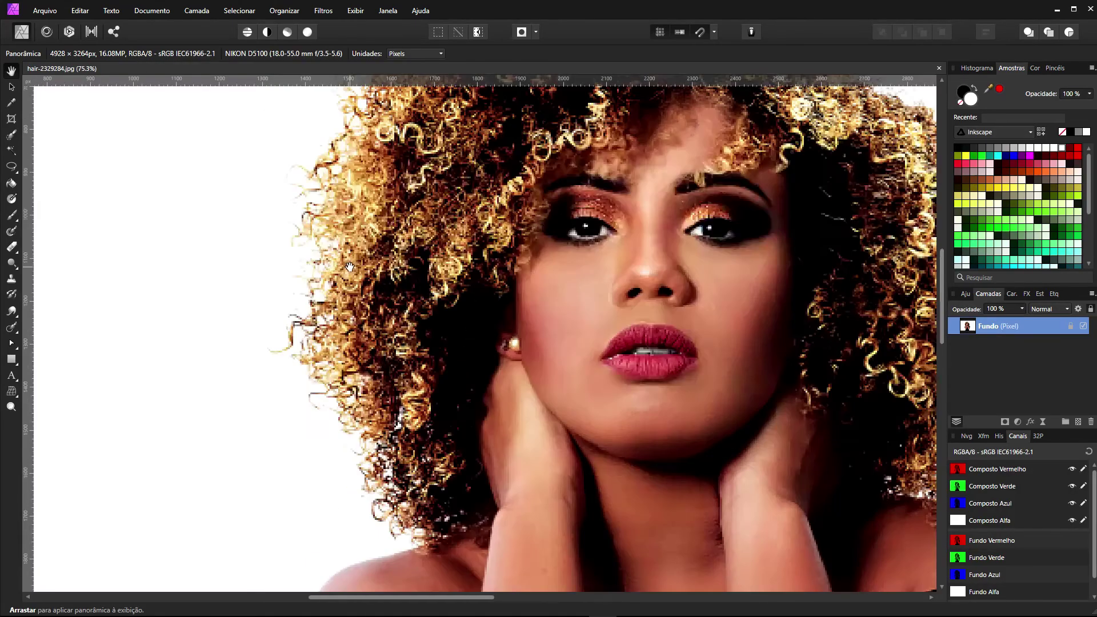
pyautogui.scroll(-1, 464, 203)
pyautogui.scroll(-3, 464, 203)
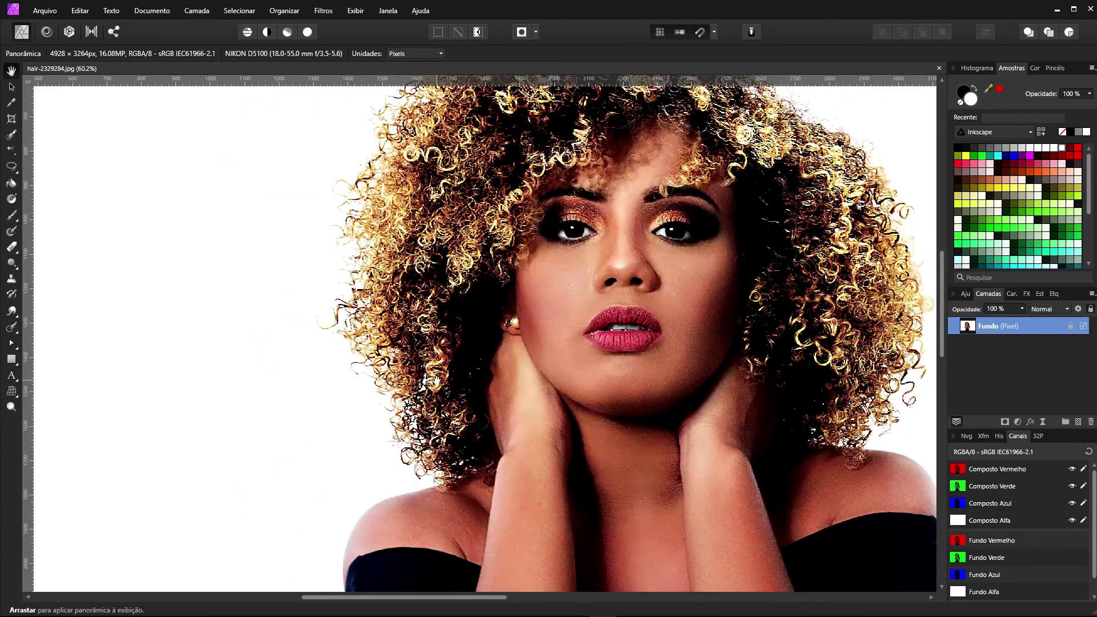
pyautogui.scroll(5, 435, 380)
pyautogui.scroll(-7, 420, 204)
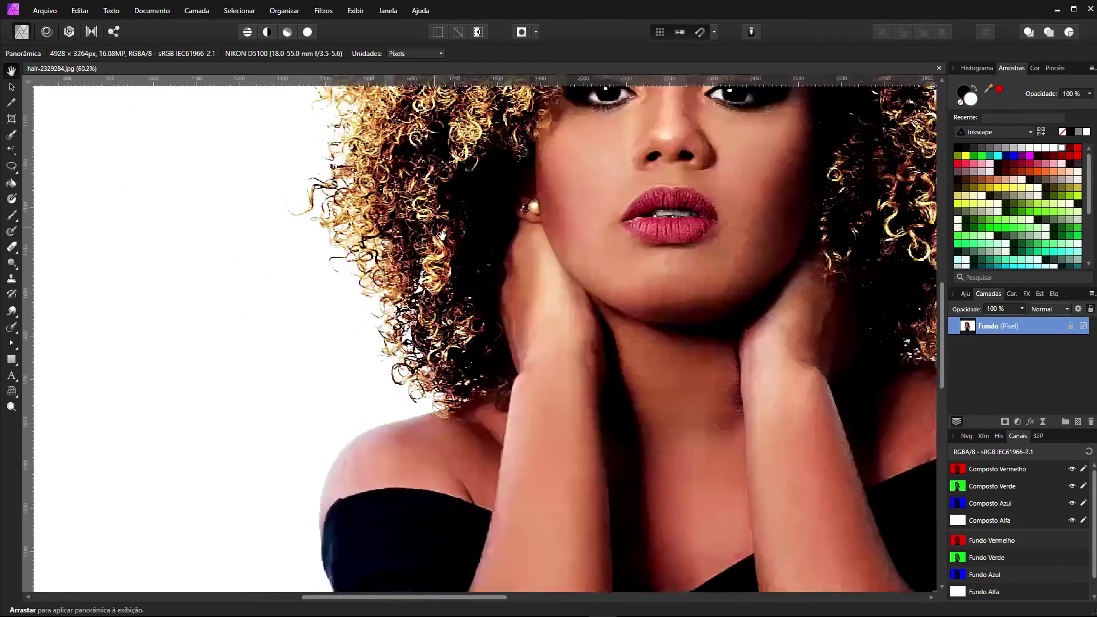
pyautogui.scroll(2, 629, 215)
pyautogui.scroll(-3, 641, 201)
pyautogui.moveTo(641, 201); pyautogui.dragTo(492, 263)
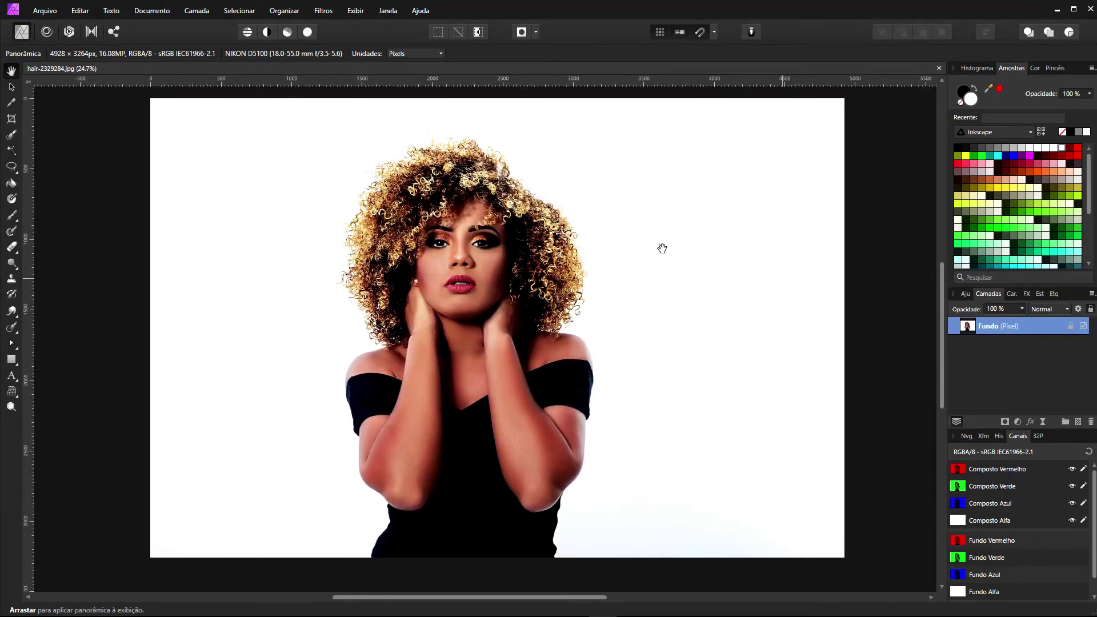
# - Convert the document to the LAB/16 format with the CIELAB D50 profile
pyautogui.click(152, 11)
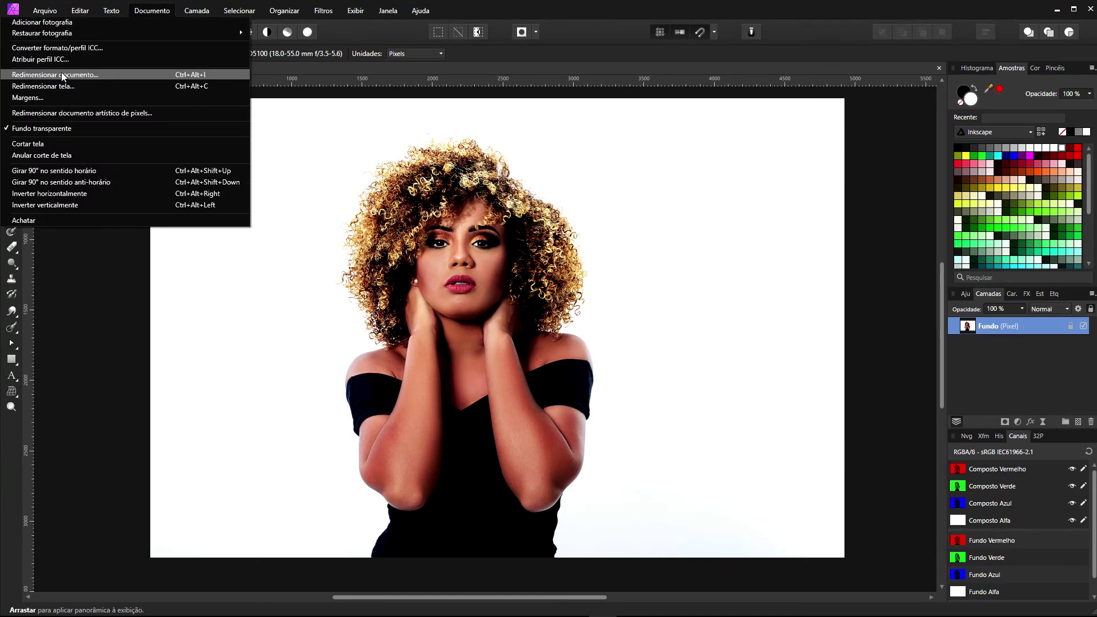
pyautogui.click(57, 47)
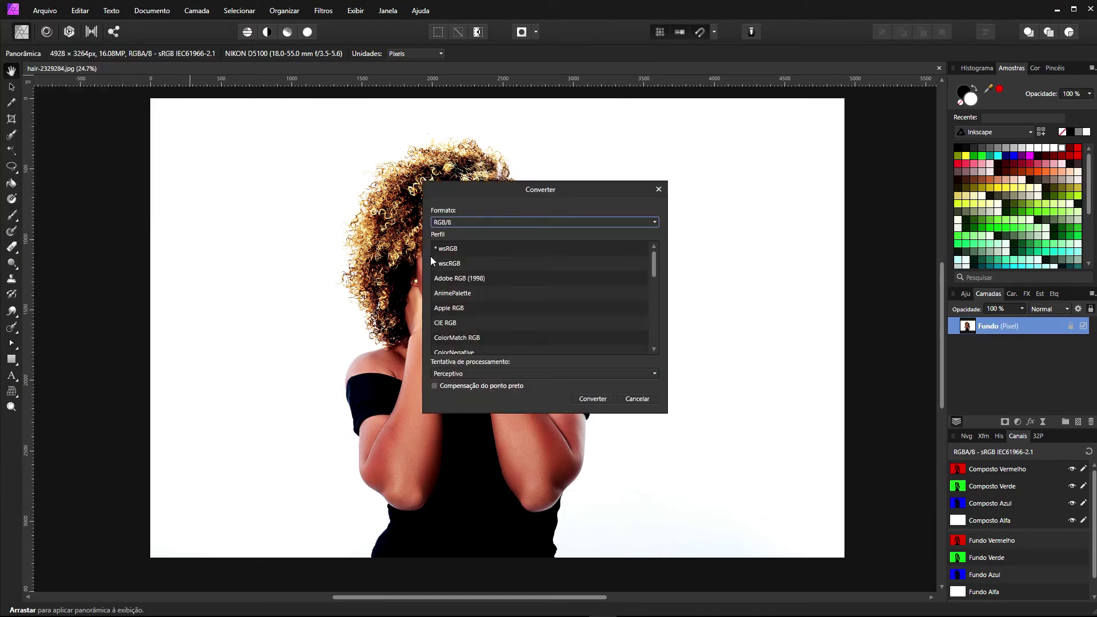
pyautogui.click(486, 223)
pyautogui.click(450, 318)
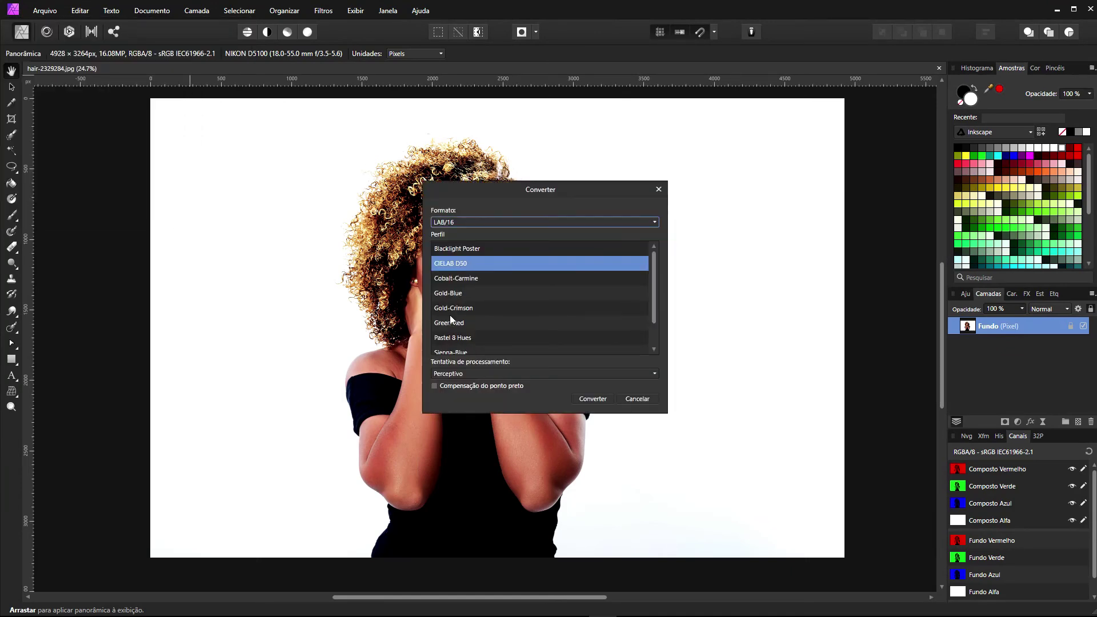
pyautogui.click(591, 395)
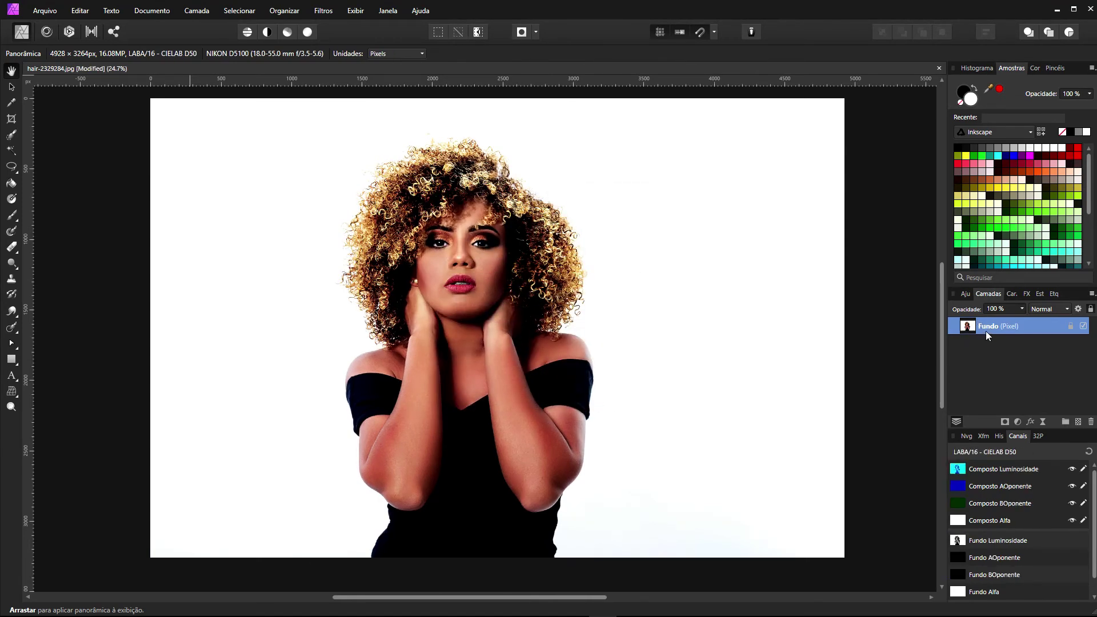
# - Duplicate the Fundo layer and add a black mask to the lower, original one
pyautogui.hotkey('ctrl', 'j')
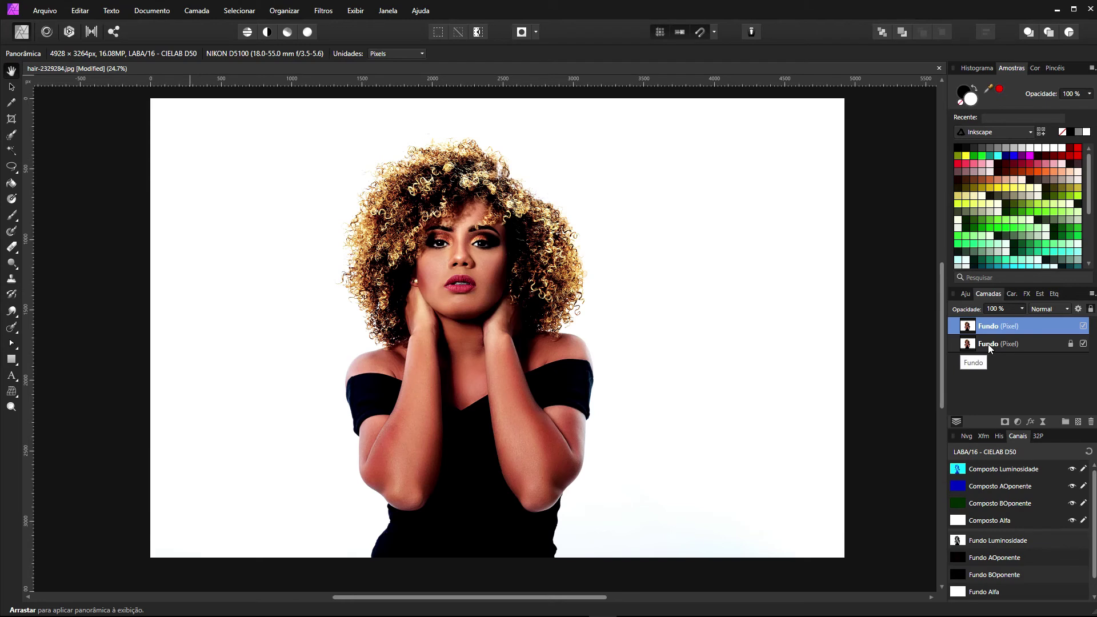
pyautogui.click(978, 349)
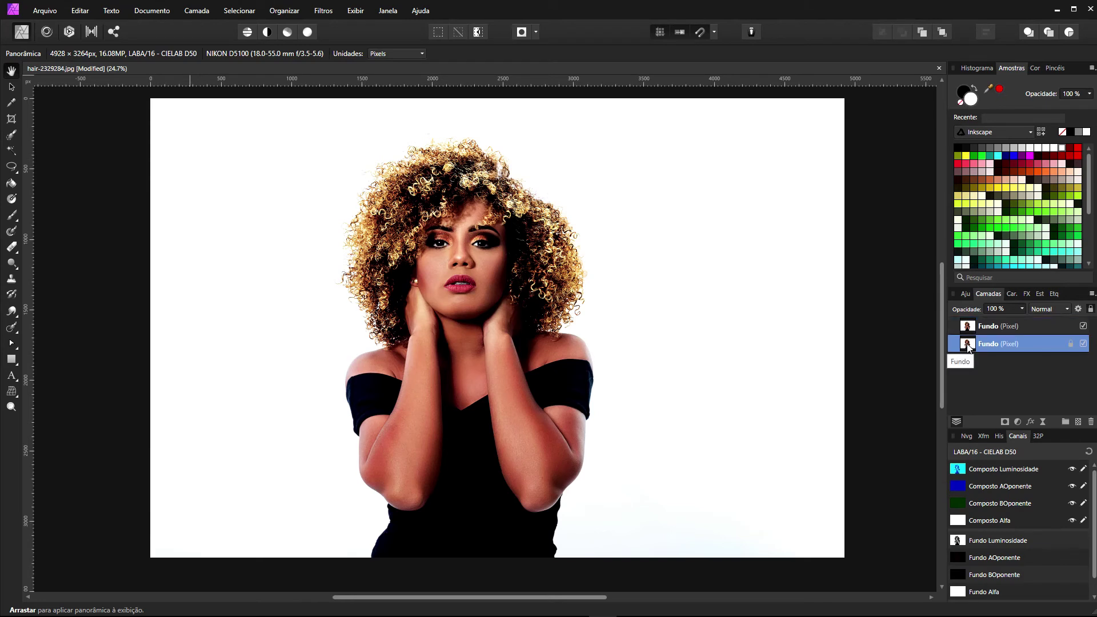
pyautogui.click(1004, 422)
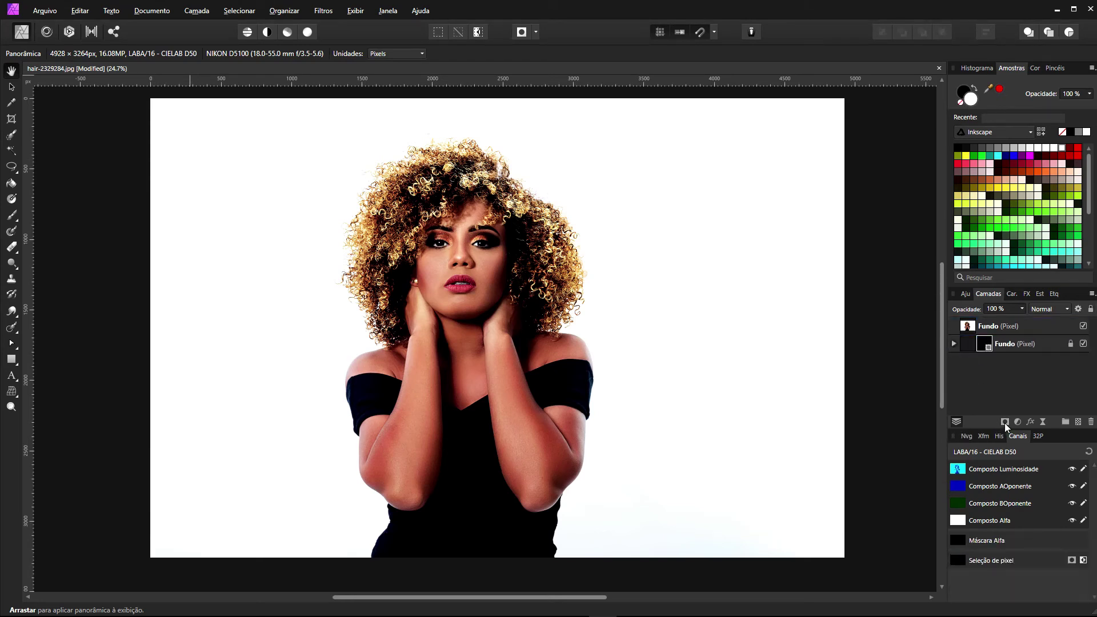
# - Check the lower layer's mask by switching it off and on with the upper Fundo layer hidden, and show that layer again
pyautogui.click(1082, 327)
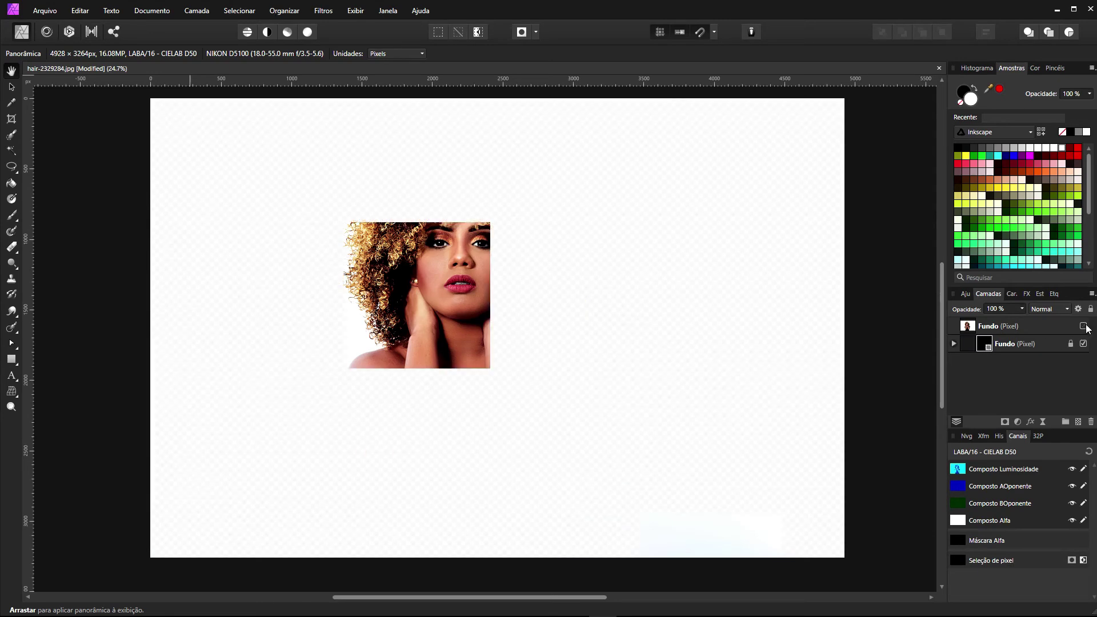
pyautogui.keyDown('shift'); pyautogui.click(984, 347); pyautogui.keyUp('shift')
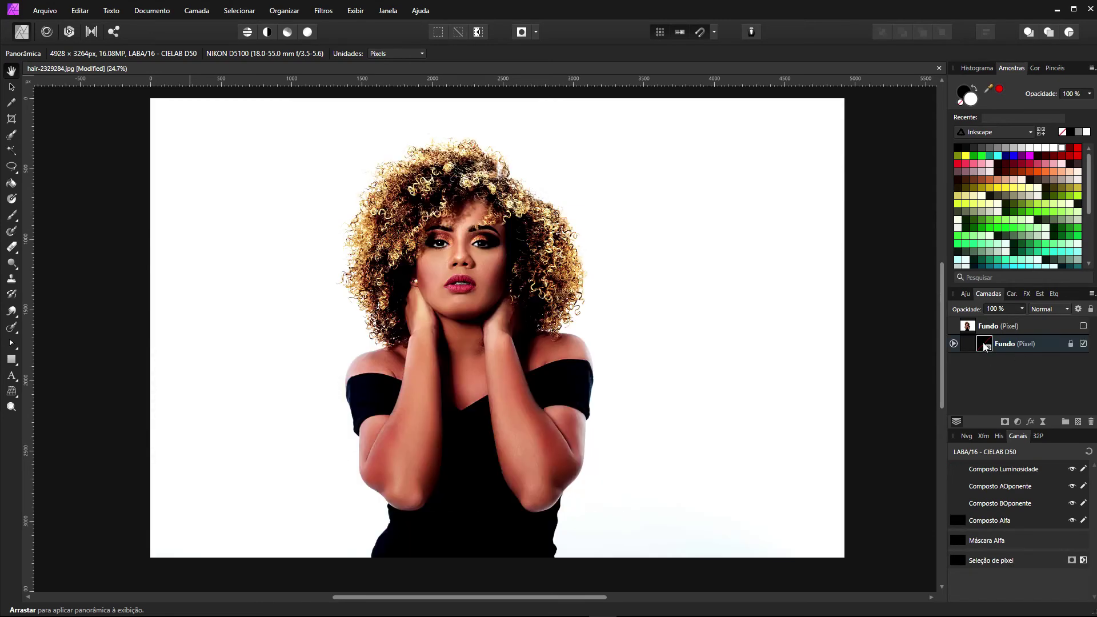
pyautogui.keyDown('shift'); pyautogui.click(984, 347); pyautogui.keyUp('shift')
pyautogui.keyDown('shift'); pyautogui.click(983, 347); pyautogui.keyUp('shift')
pyautogui.keyDown('shift'); pyautogui.click(983, 347); pyautogui.keyUp('shift')
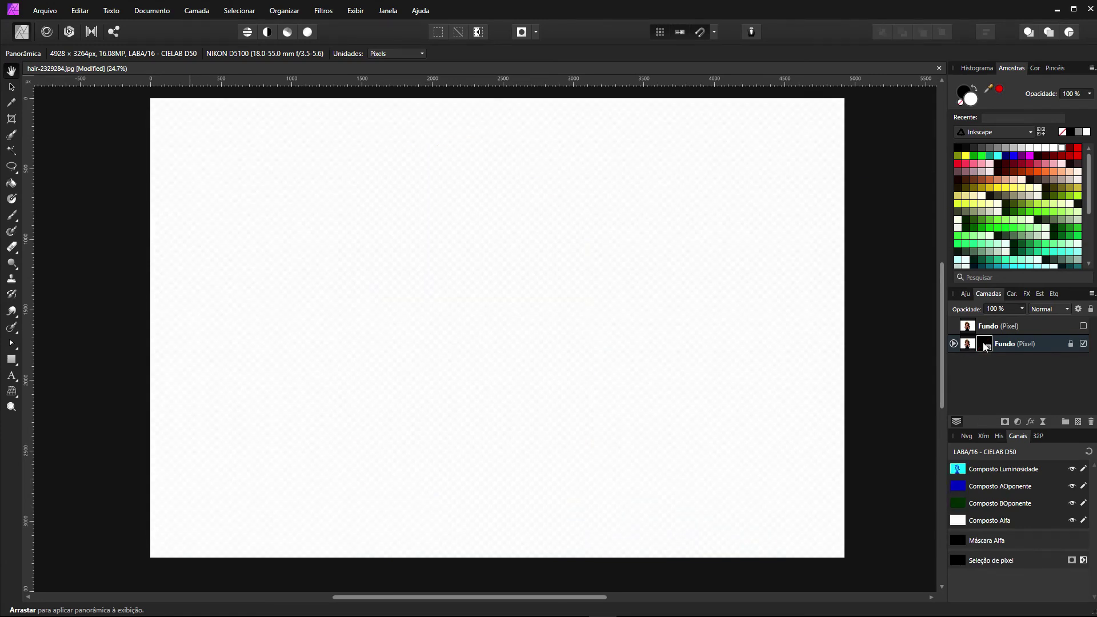
pyautogui.click(1084, 327)
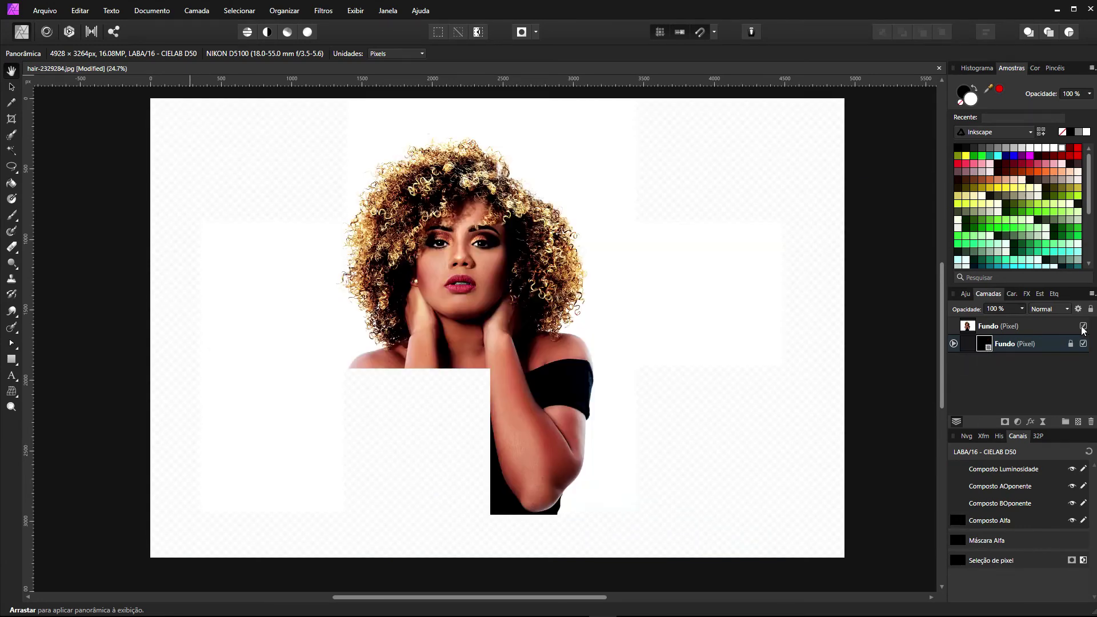
# - In the upper Fundo layer's blend options, add a point at 50% in and 100% out on the Luminosidade source range
pyautogui.click(982, 329)
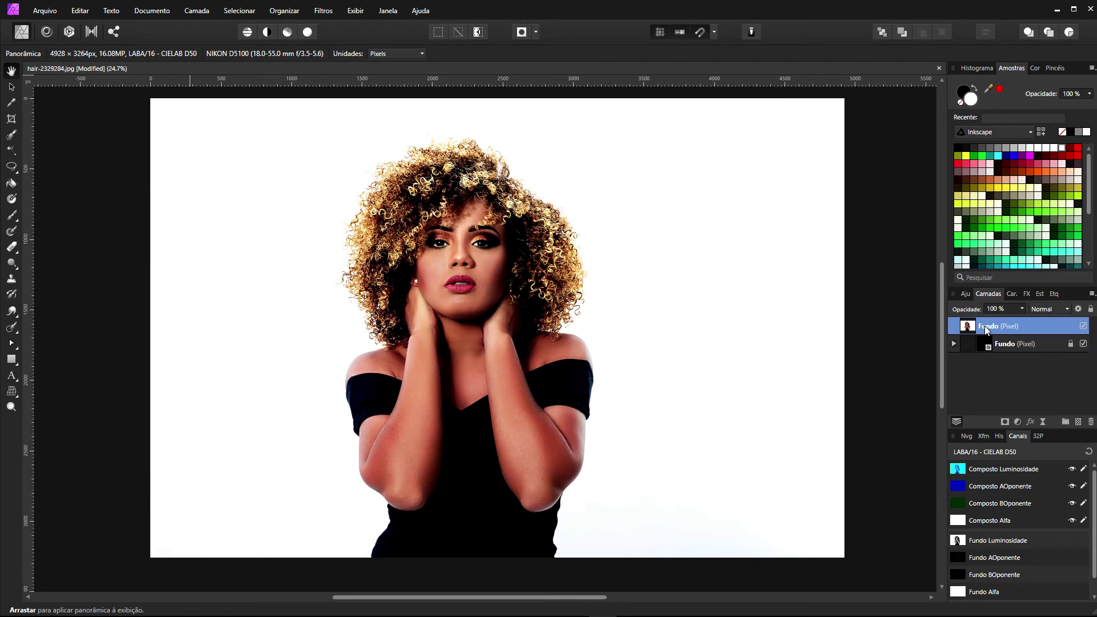
pyautogui.click(1078, 309)
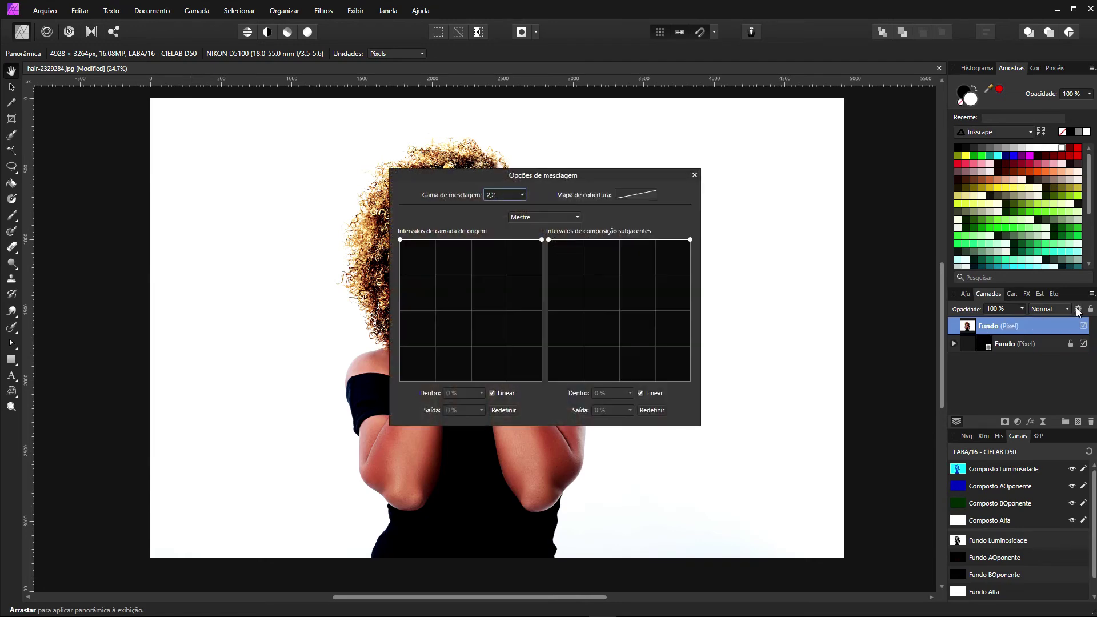
pyautogui.moveTo(644, 182); pyautogui.dragTo(869, 103)
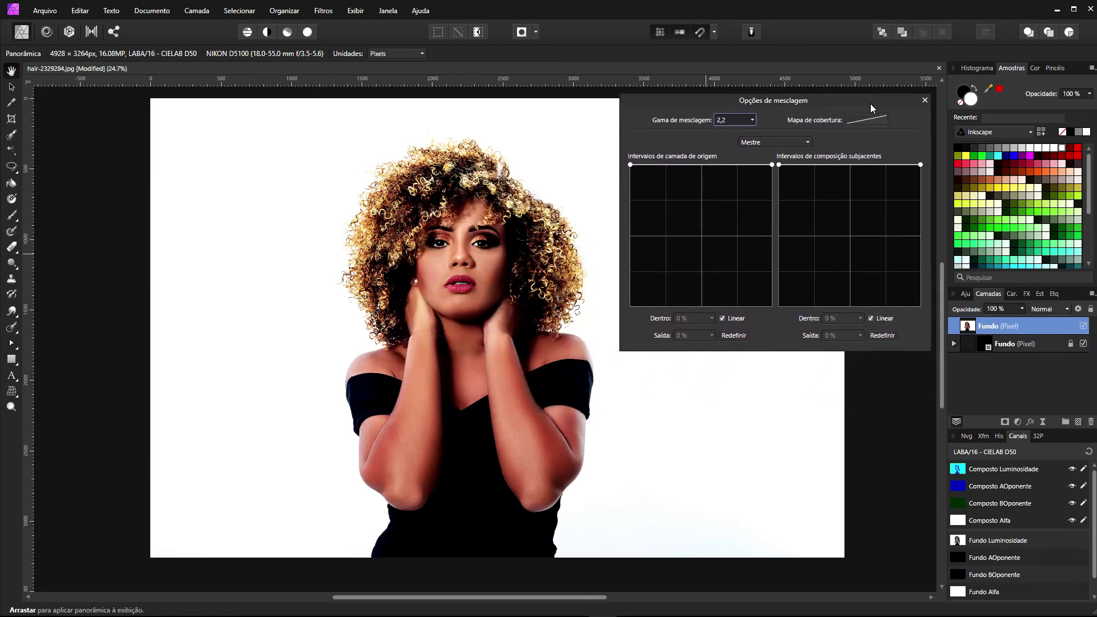
pyautogui.click(781, 141)
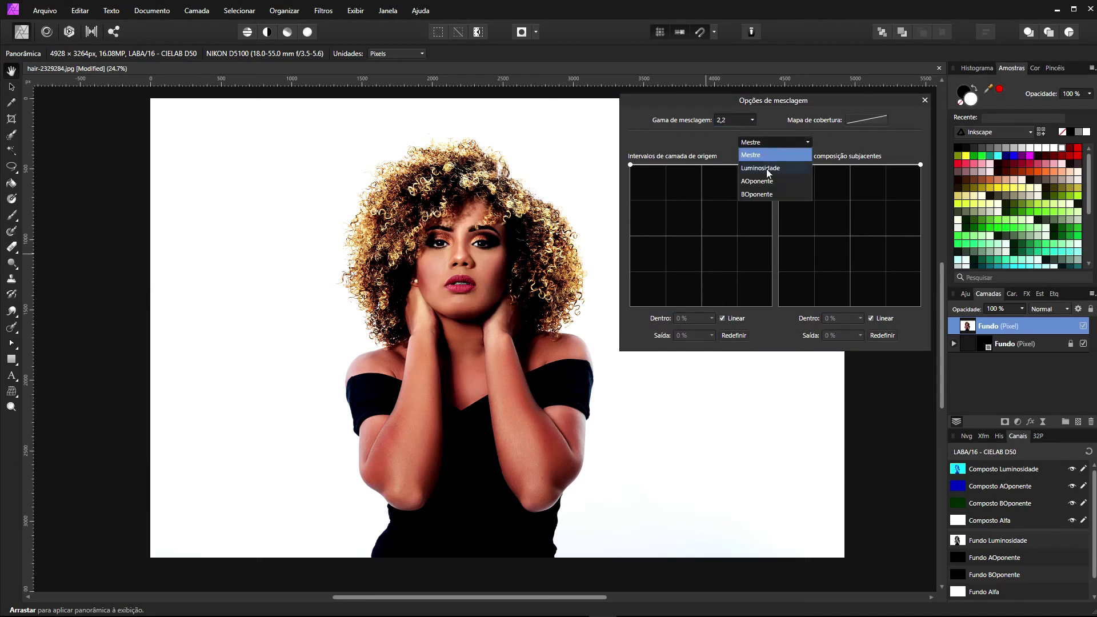
pyautogui.click(767, 171)
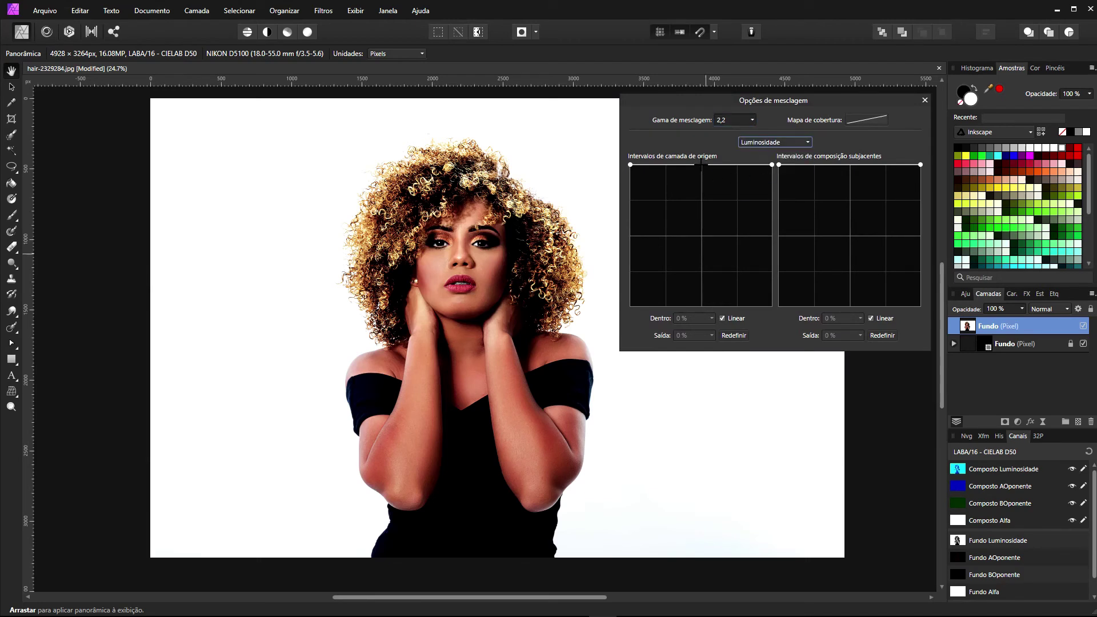
pyautogui.click(701, 165)
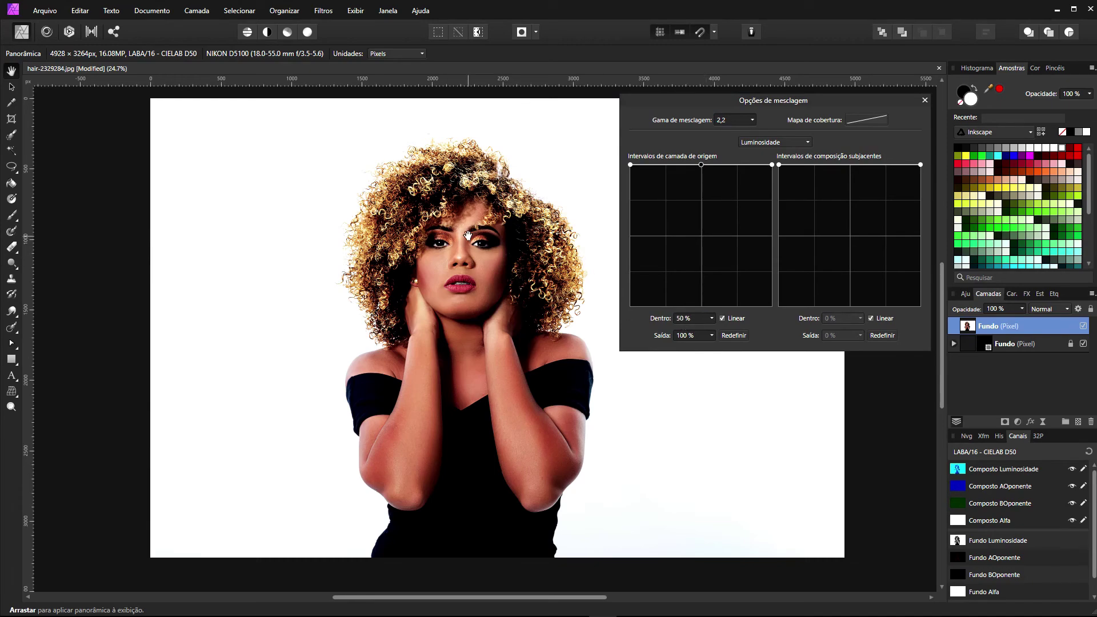
# - On the Luminosidade source range, lower the end point to 0% out and move the middle point to 83.2% in at 100% out
pyautogui.scroll(6, 468, 175)
pyautogui.scroll(-3, 469, 175)
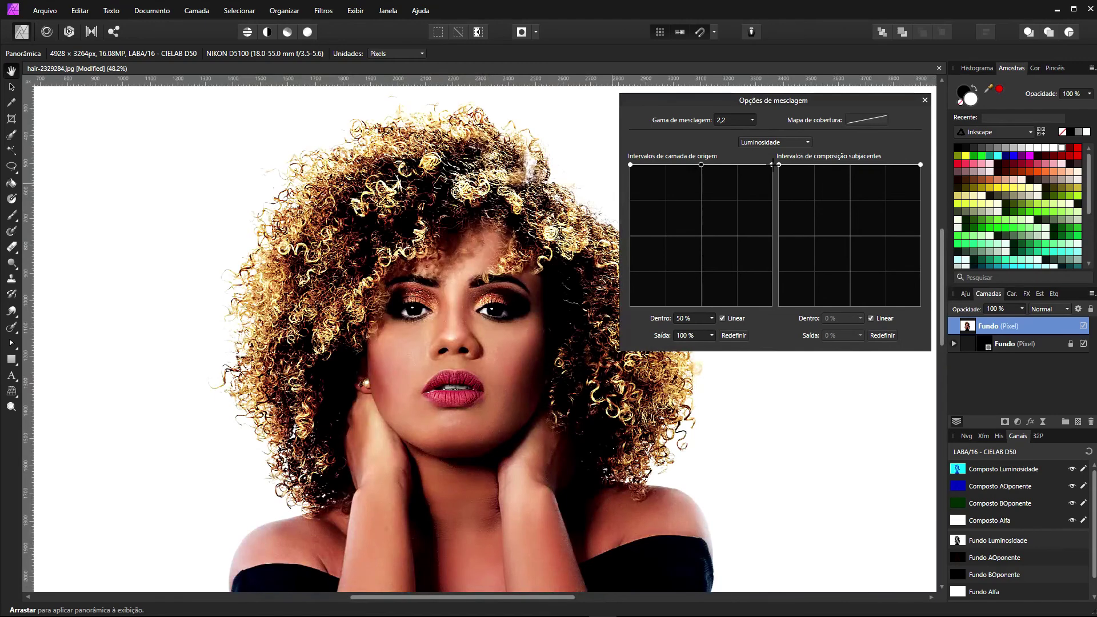
pyautogui.moveTo(771, 165); pyautogui.dragTo(784, 313)
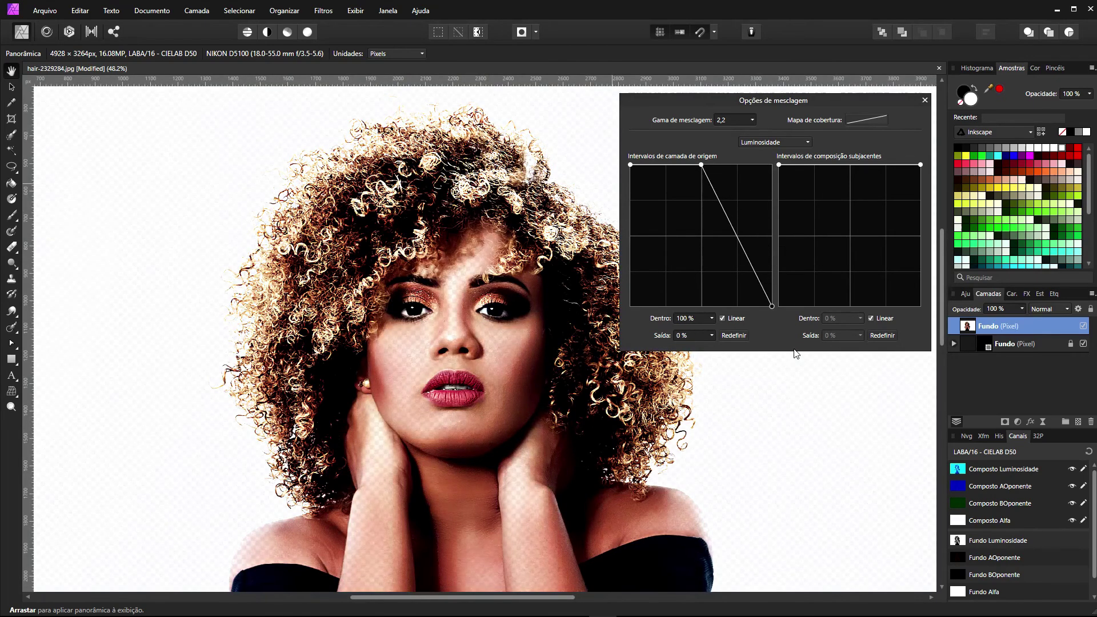
pyautogui.click(701, 165)
pyautogui.moveTo(700, 165); pyautogui.dragTo(761, 165)
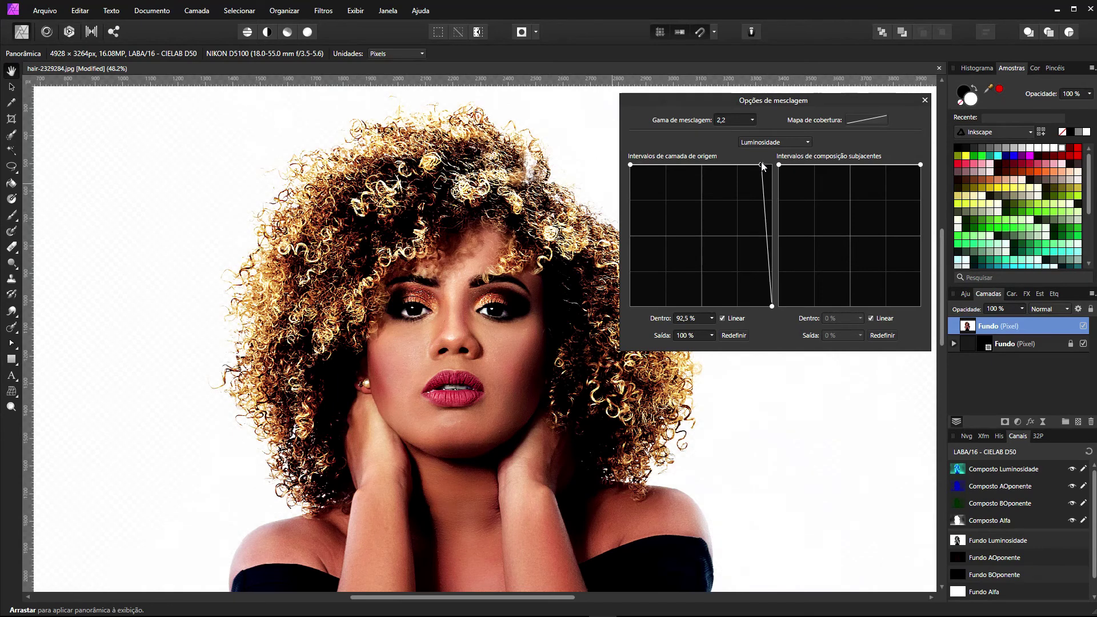
pyautogui.moveTo(761, 165)
pyautogui.mouseDown()
pyautogui.moveTo(701, 164)
pyautogui.moveTo(762, 165)
pyautogui.mouseUp()
pyautogui.scroll(12, 285, 200)
pyautogui.scroll(-11, 314, 194)
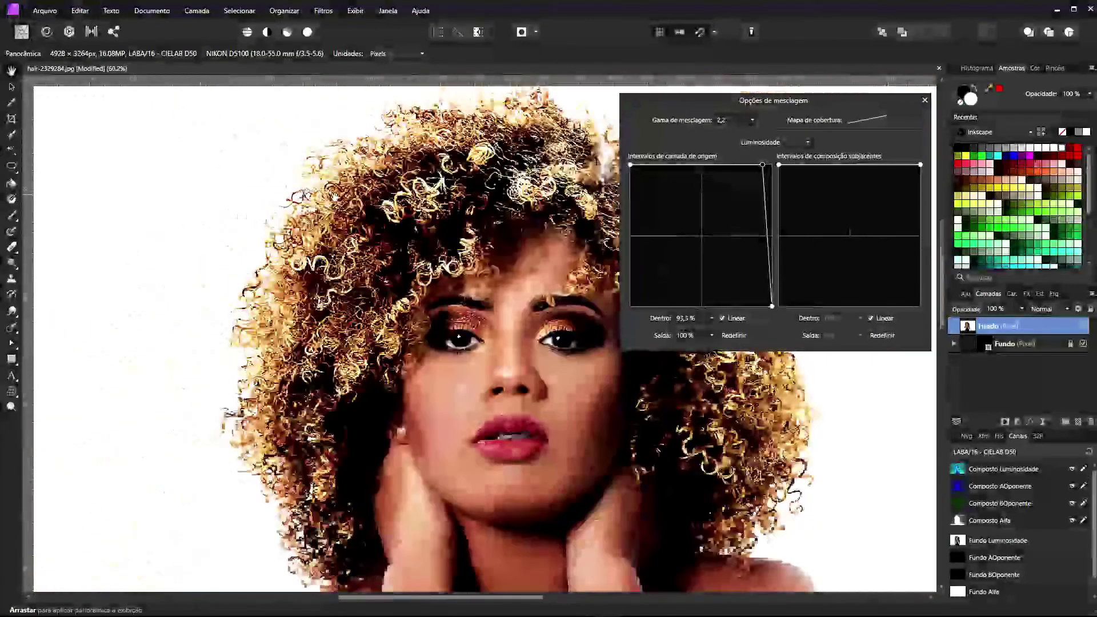
pyautogui.scroll(-5, 337, 194)
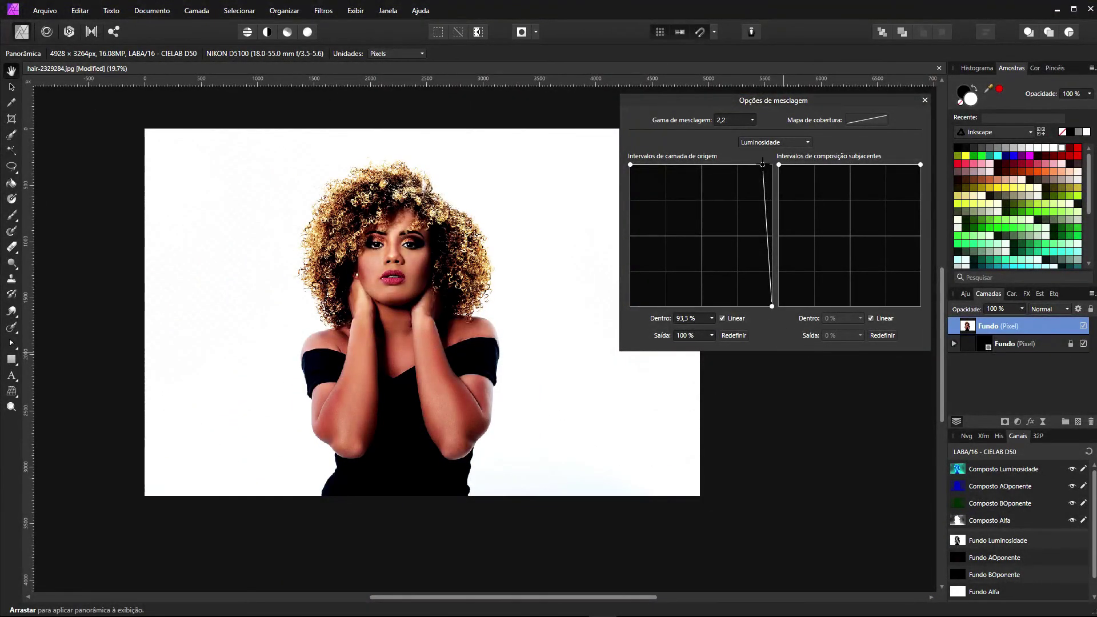
pyautogui.moveTo(763, 166); pyautogui.dragTo(750, 165)
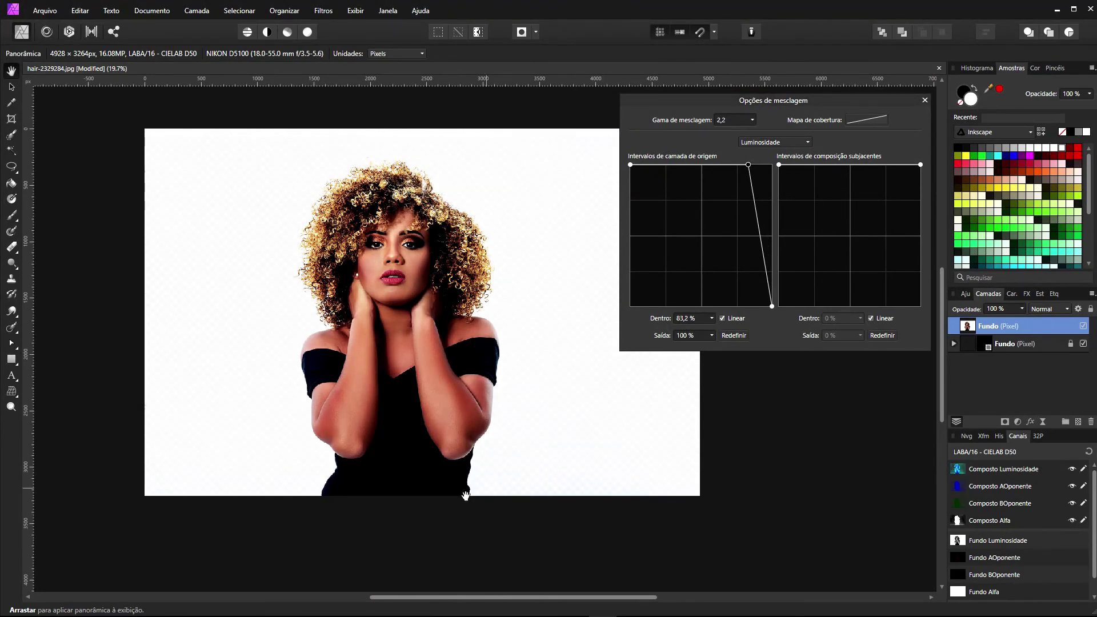
# - Add an empty pixel layer at the bottom of the stack and place a yellow rectangle covering the whole canvas above it
pyautogui.click(1078, 421)
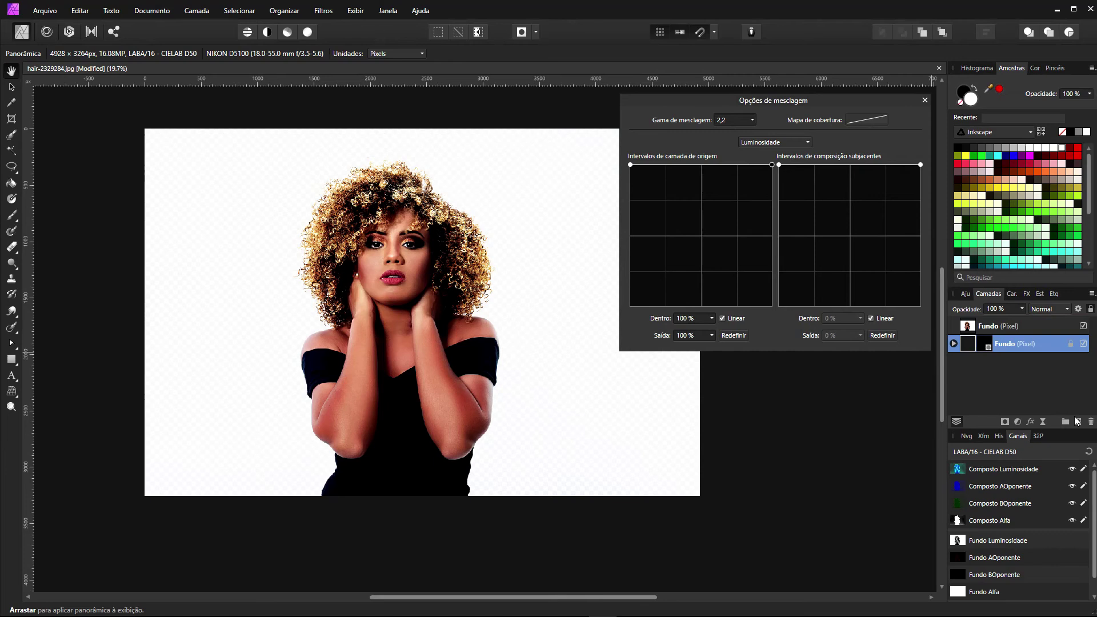
pyautogui.moveTo(1031, 345); pyautogui.dragTo(1008, 392)
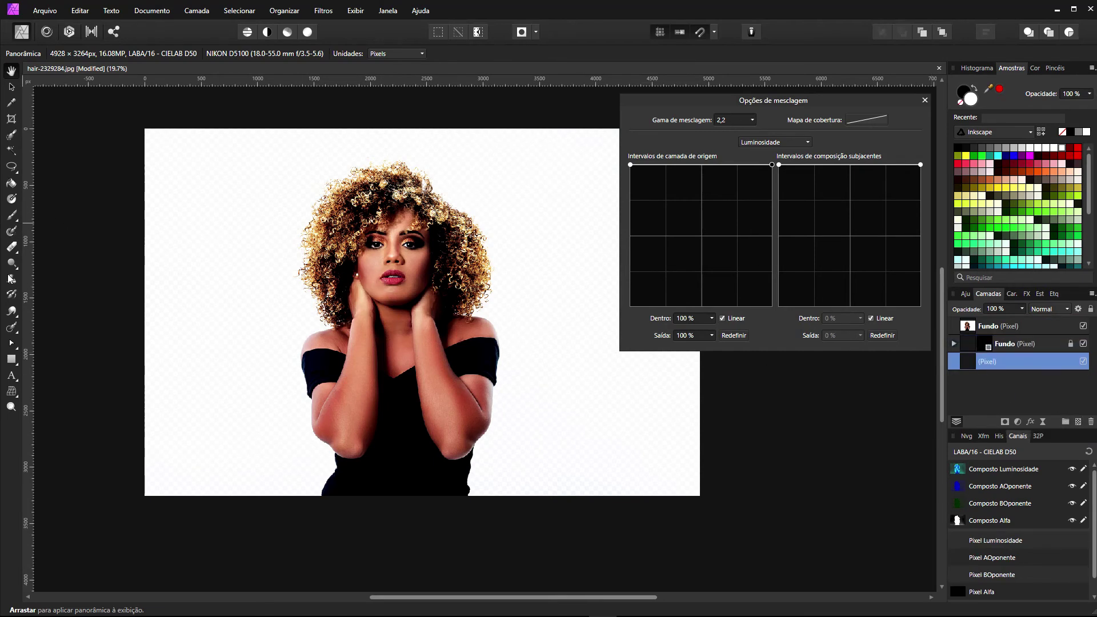
pyautogui.click(11, 359)
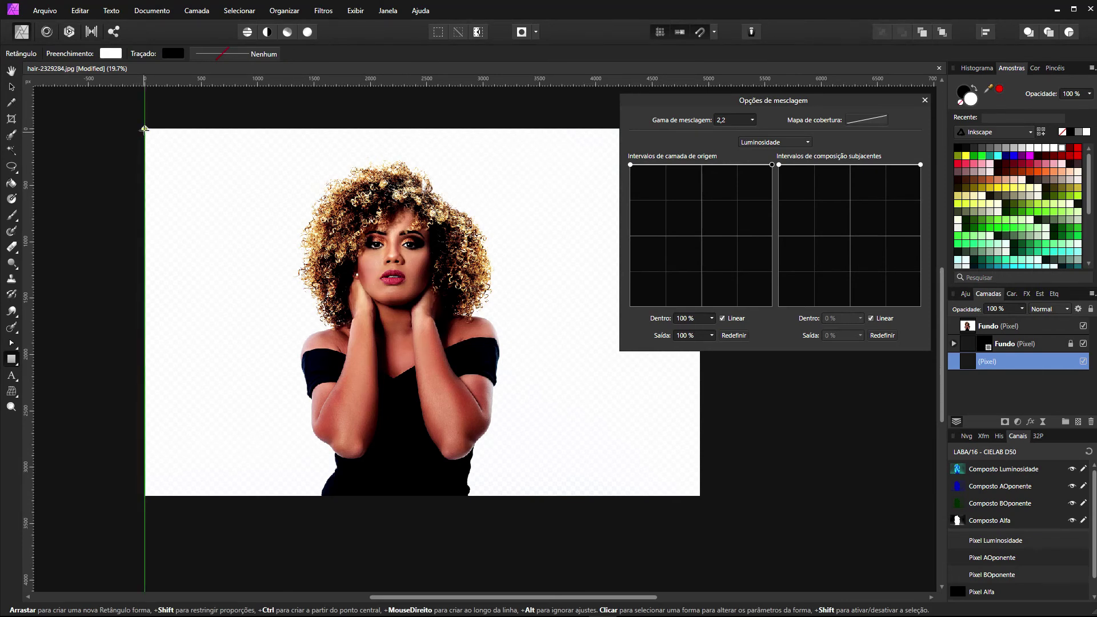
pyautogui.moveTo(144, 128); pyautogui.dragTo(700, 496)
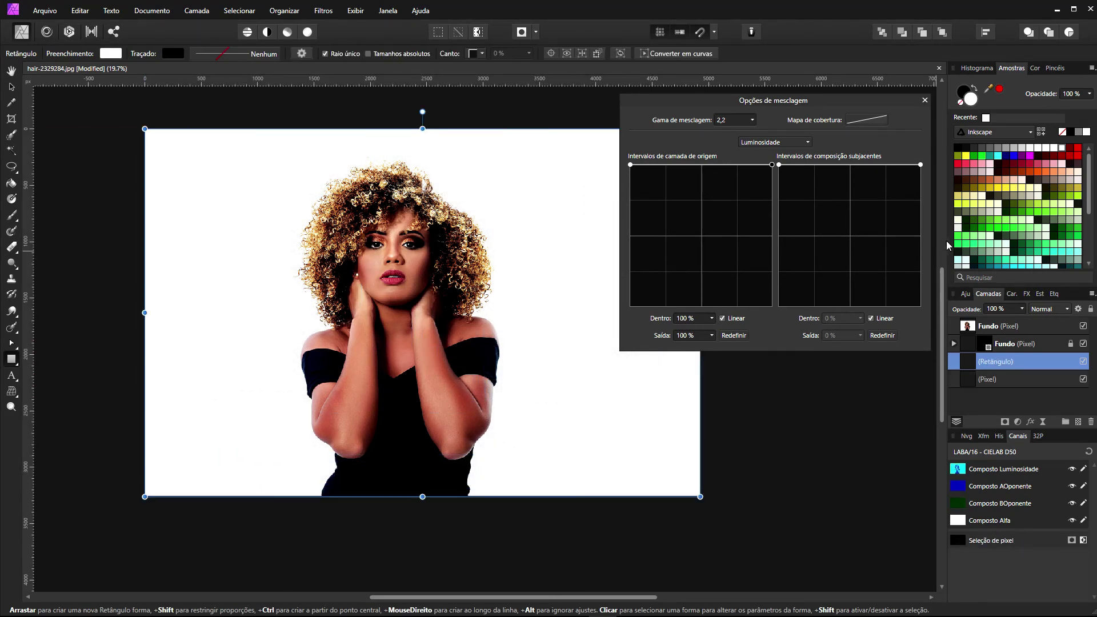
pyautogui.click(1004, 188)
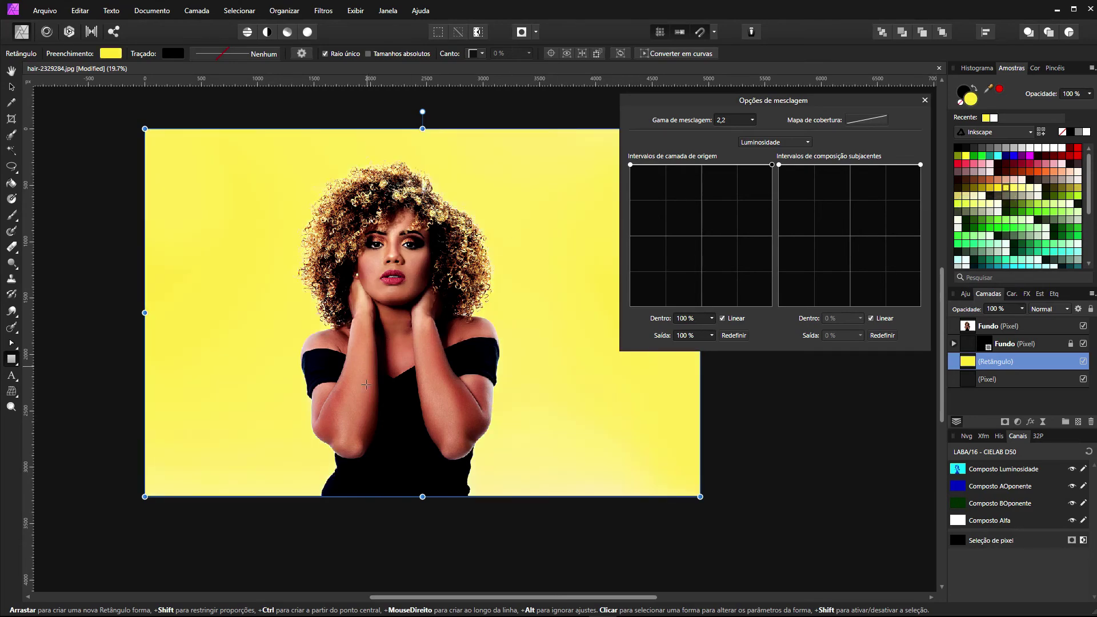
# - Move the 0% out point of the upper Fundo layer's Luminosidade source range to 88.1% in
pyautogui.scroll(7, 400, 308)
pyautogui.scroll(-8, 349, 233)
pyautogui.scroll(7, 423, 312)
pyautogui.scroll(2, 422, 316)
pyautogui.scroll(-6, 485, 314)
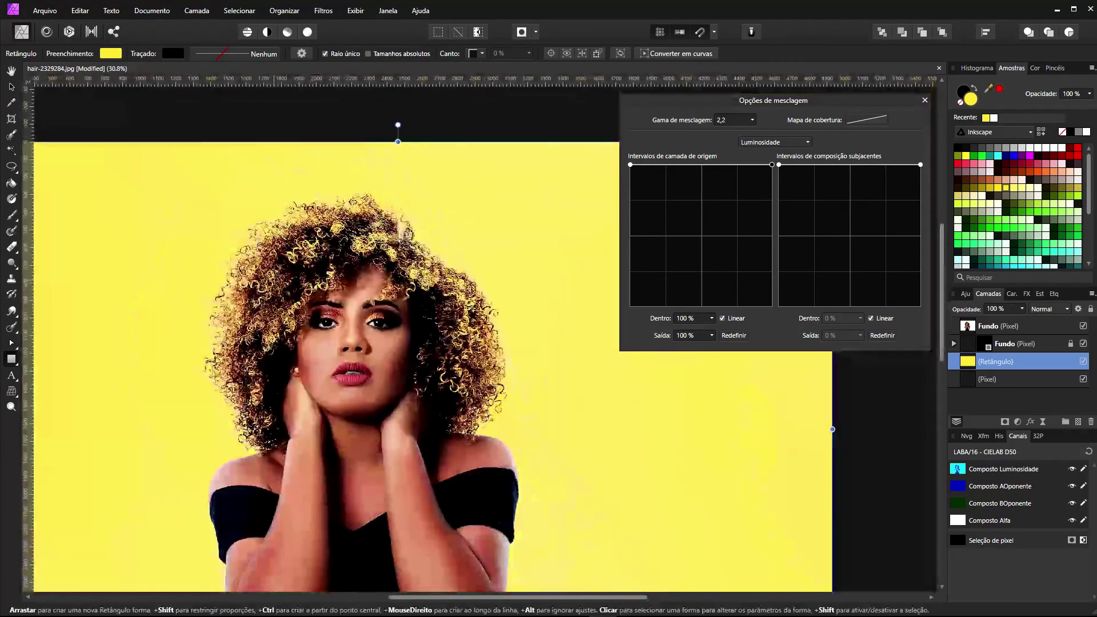
pyautogui.scroll(-2, 307, 371)
pyautogui.scroll(-3, 306, 371)
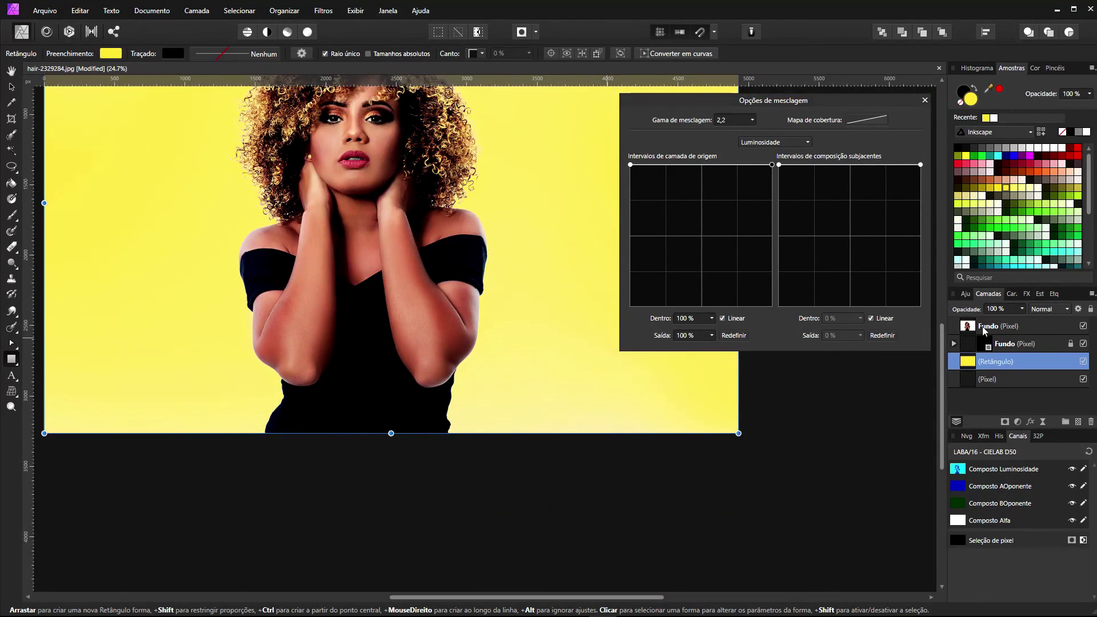
pyautogui.click(971, 328)
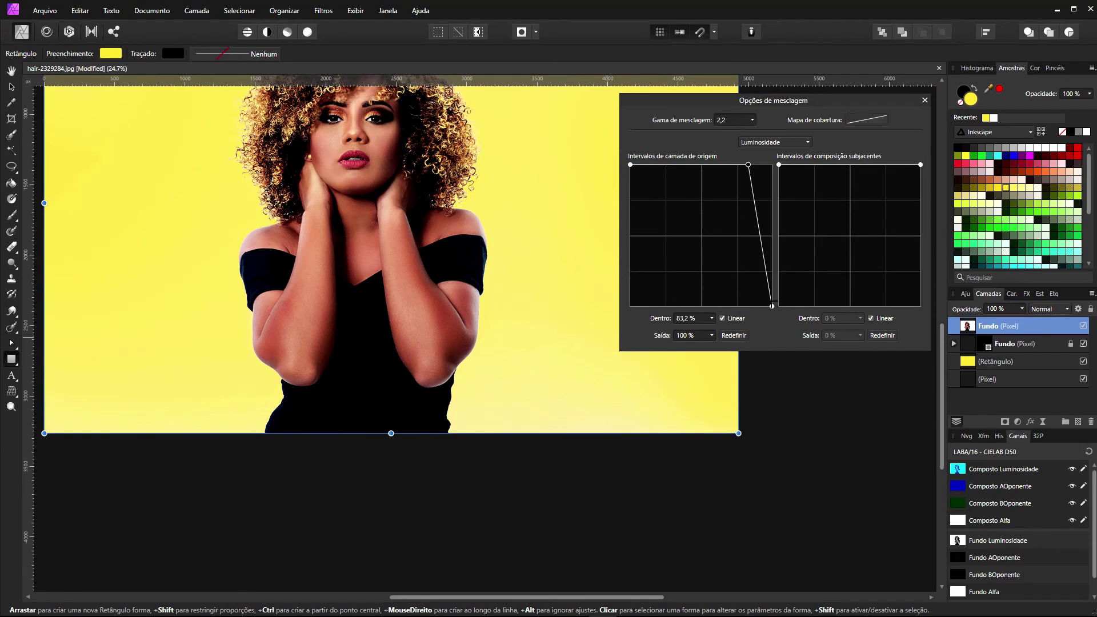
pyautogui.moveTo(764, 313)
pyautogui.mouseDown()
pyautogui.moveTo(754, 313)
pyautogui.moveTo(762, 319)
pyautogui.mouseUp()
pyautogui.moveTo(763, 317); pyautogui.dragTo(754, 323)
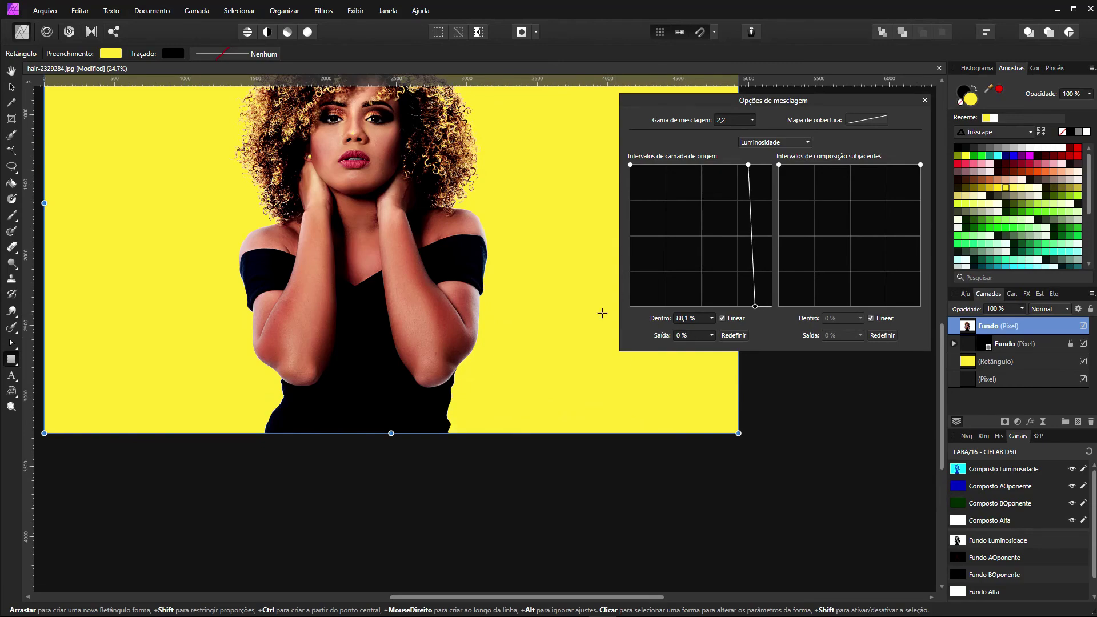
# - Paint the lower Fundo layer's mask white with a 145.2 px brush over the face and the curls above the forehead
pyautogui.scroll(3, 307, 244)
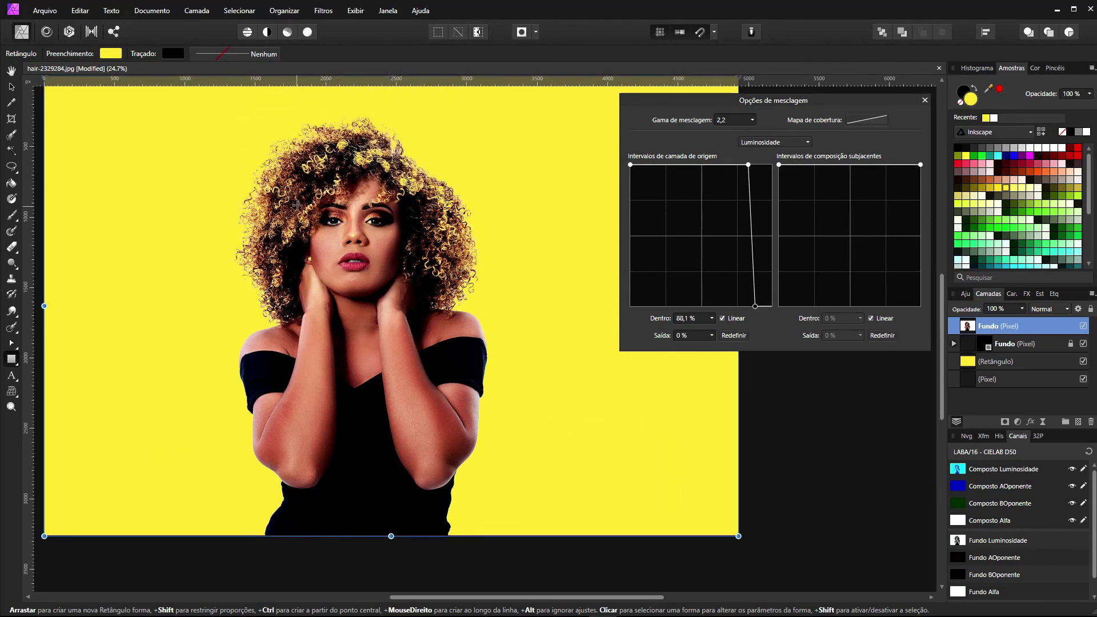
pyautogui.scroll(3, 297, 205)
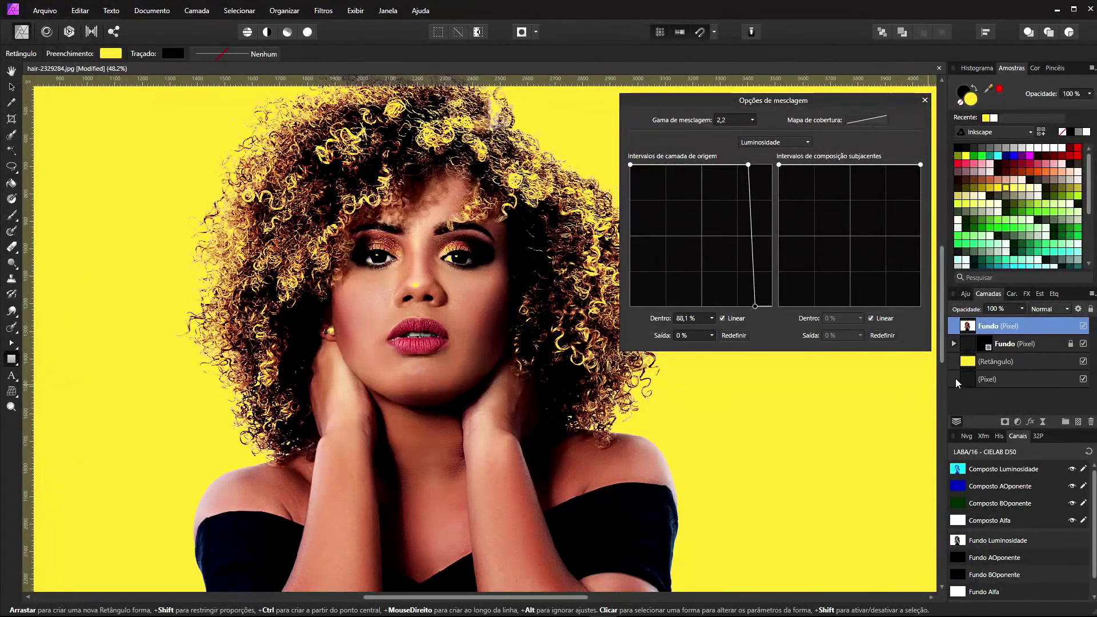
pyautogui.click(988, 347)
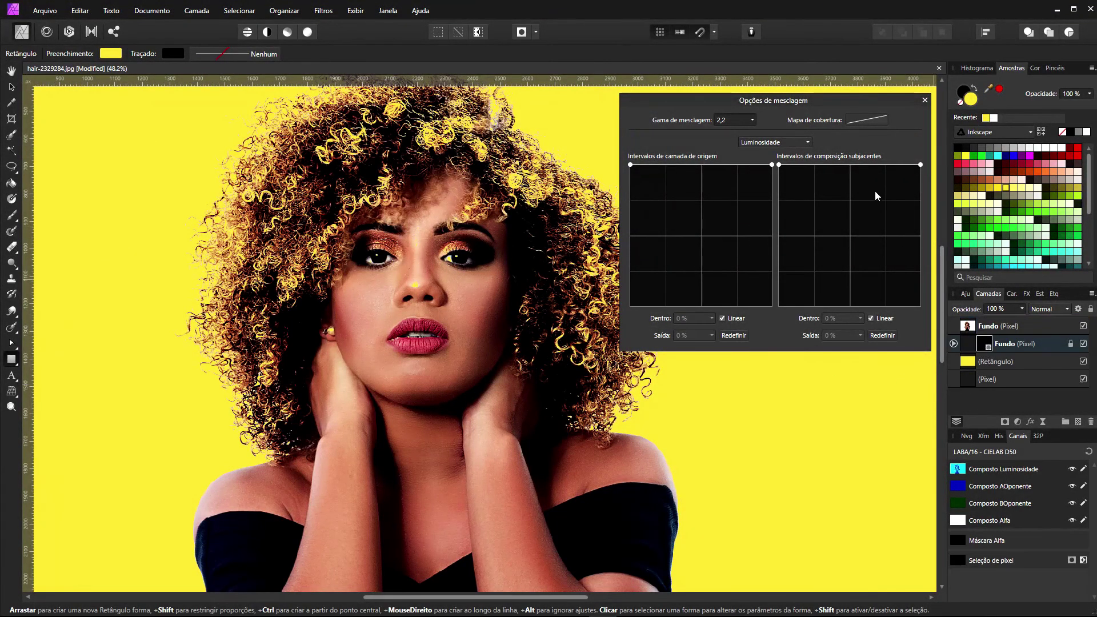
pyautogui.click(925, 100)
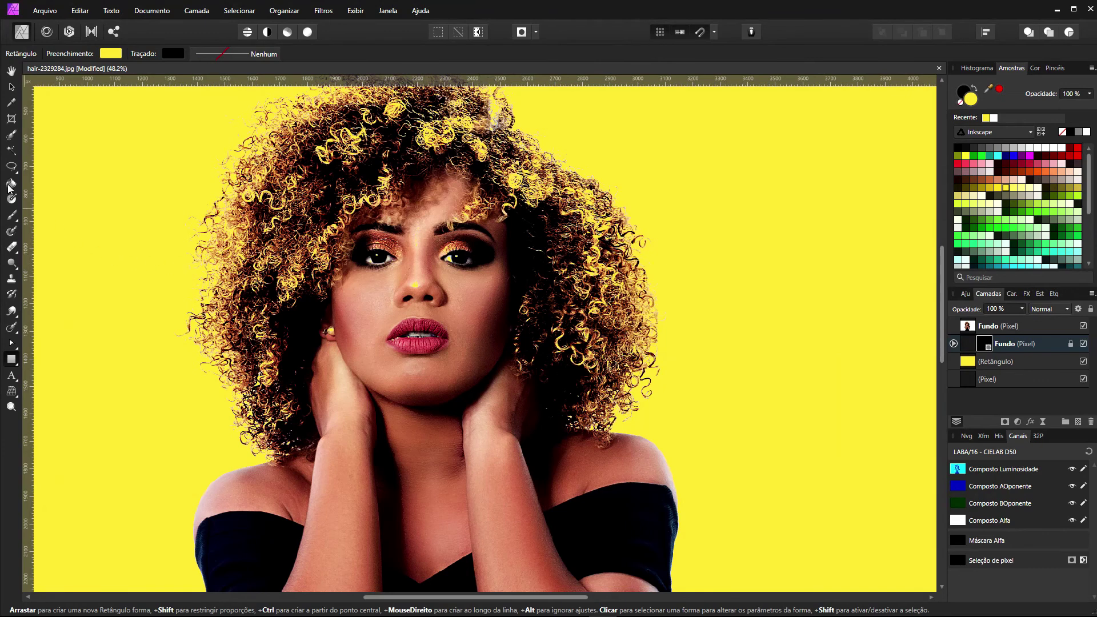
pyautogui.click(12, 218)
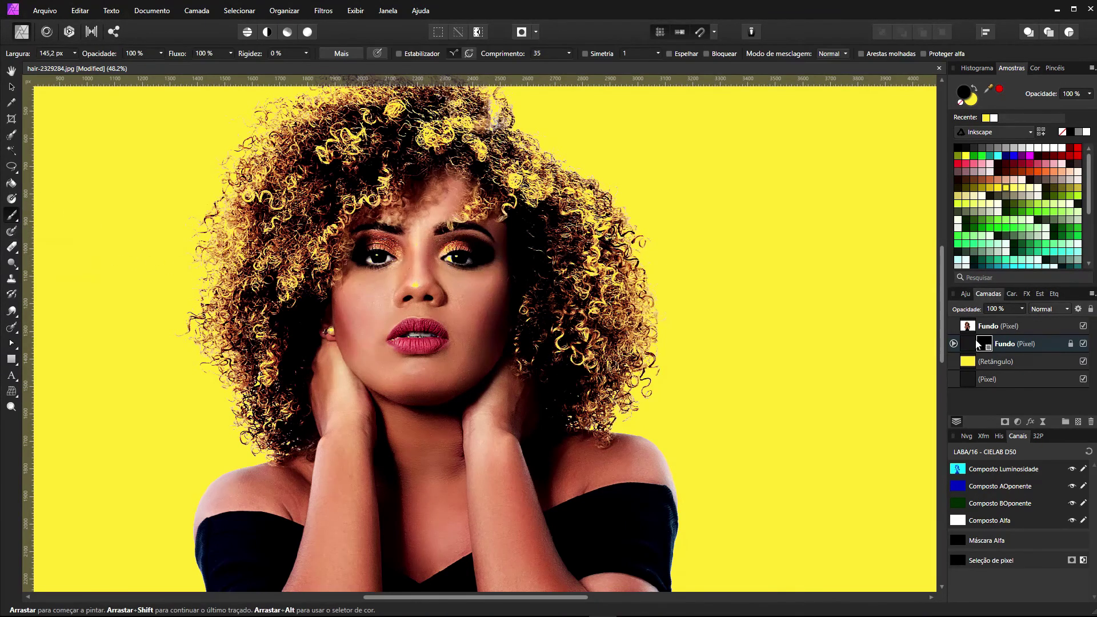
pyautogui.moveTo(577, 258); pyautogui.dragTo(585, 284)
pyautogui.click(1002, 118)
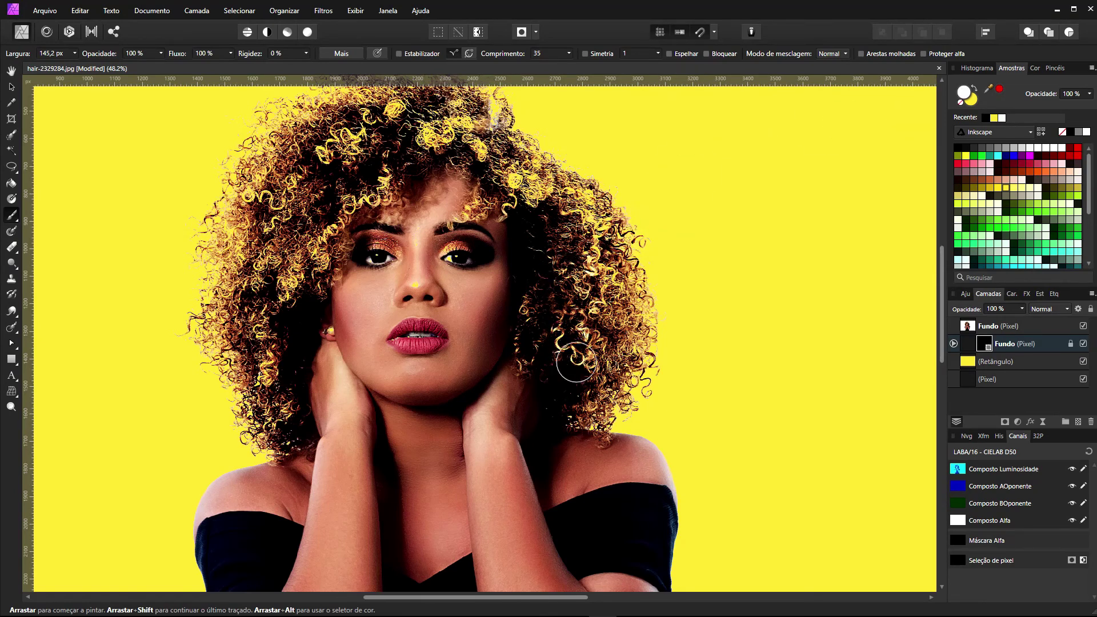
pyautogui.moveTo(496, 203)
pyautogui.mouseDown()
pyautogui.moveTo(522, 185)
pyautogui.moveTo(501, 174)
pyautogui.moveTo(527, 189)
pyautogui.moveTo(451, 135)
pyautogui.mouseUp()
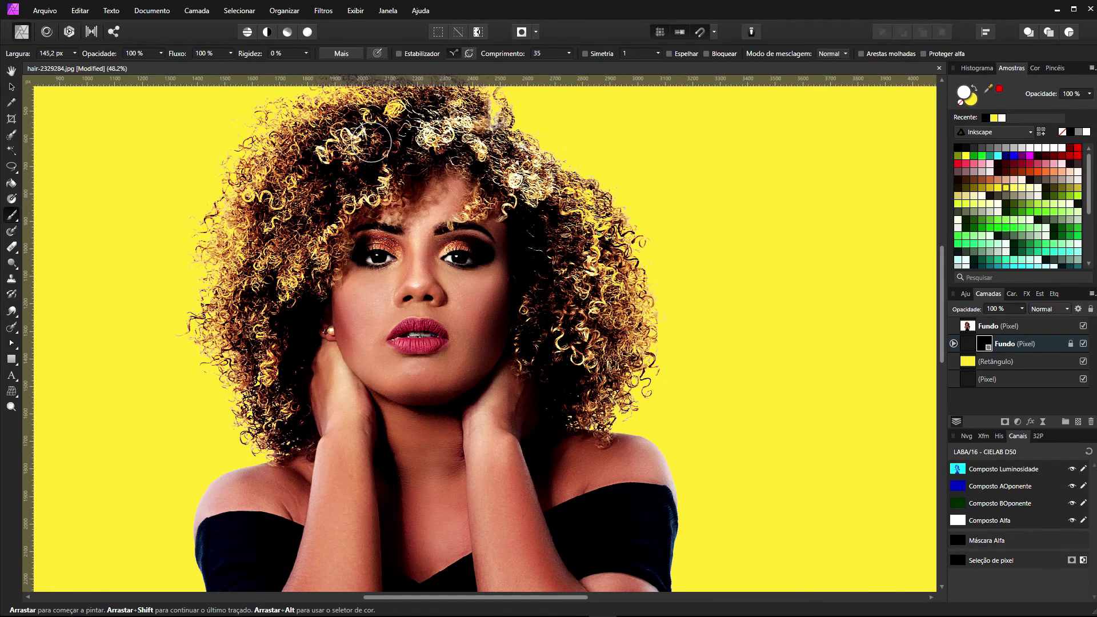
# - Extend the white painting on the lower Fundo layer's mask over the remaining inner curls, neck, arms and dress
pyautogui.scroll(2, 391, 165)
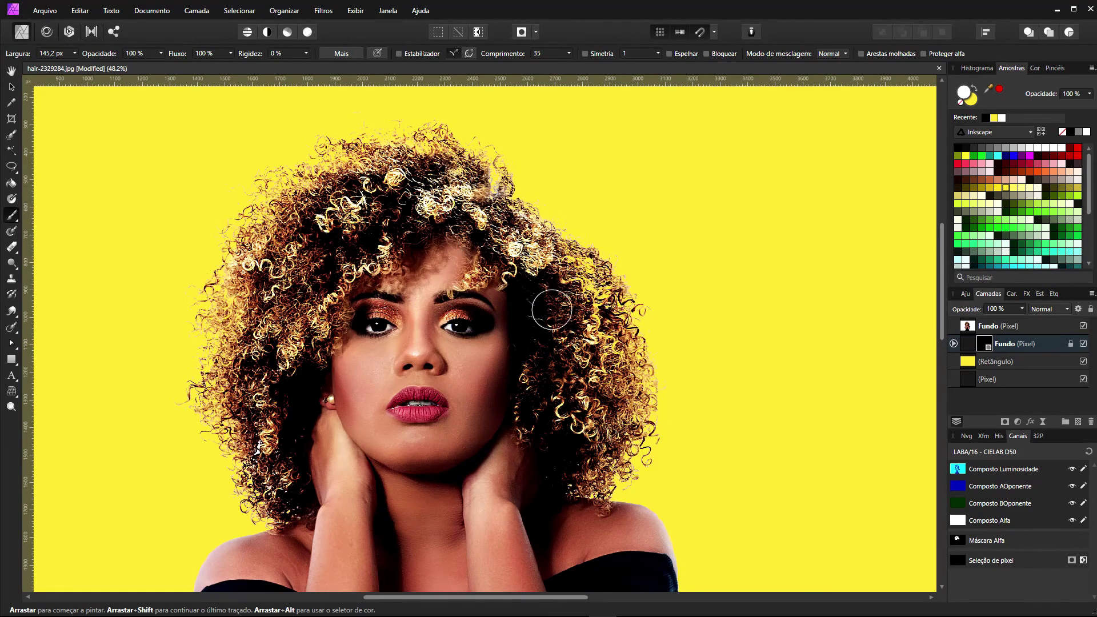
pyautogui.scroll(-2, 414, 348)
pyautogui.scroll(-4, 408, 286)
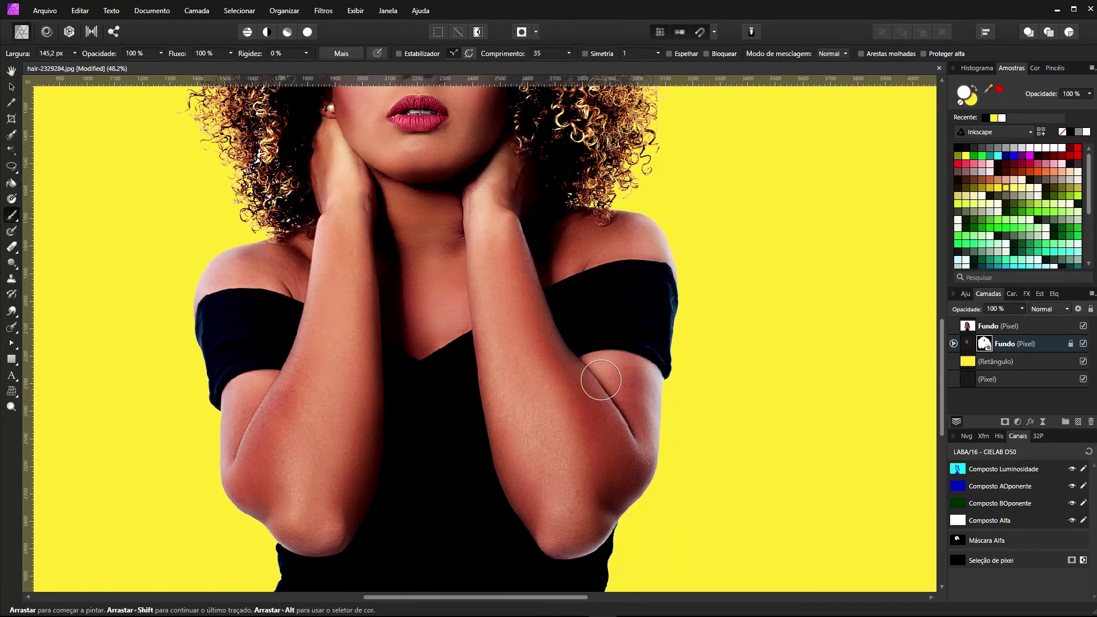
pyautogui.scroll(5, 489, 228)
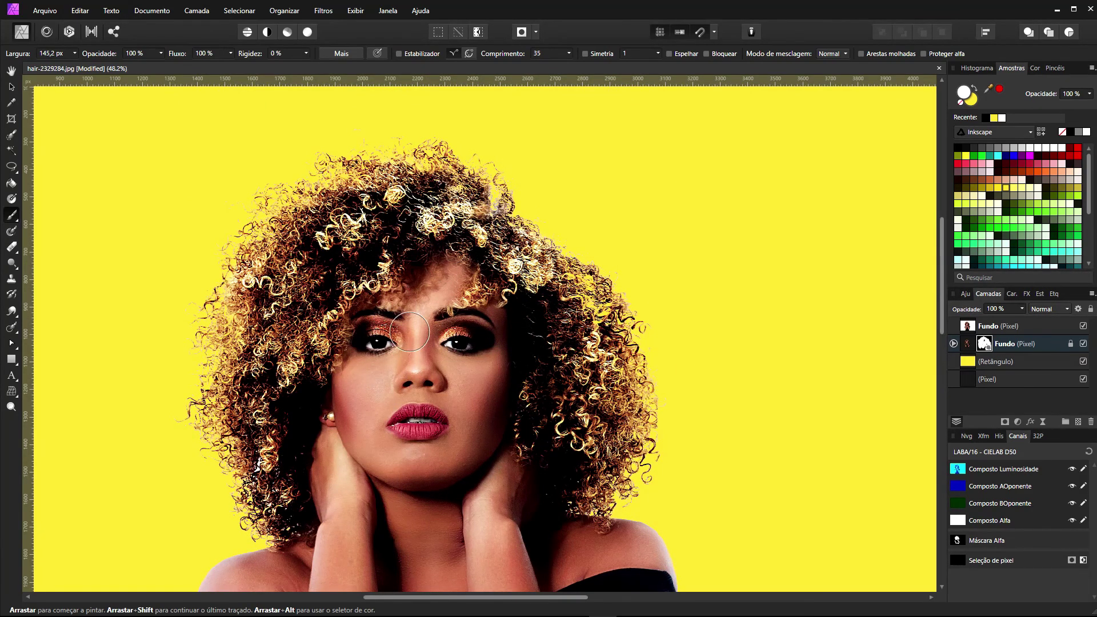
pyautogui.scroll(-3, 345, 447)
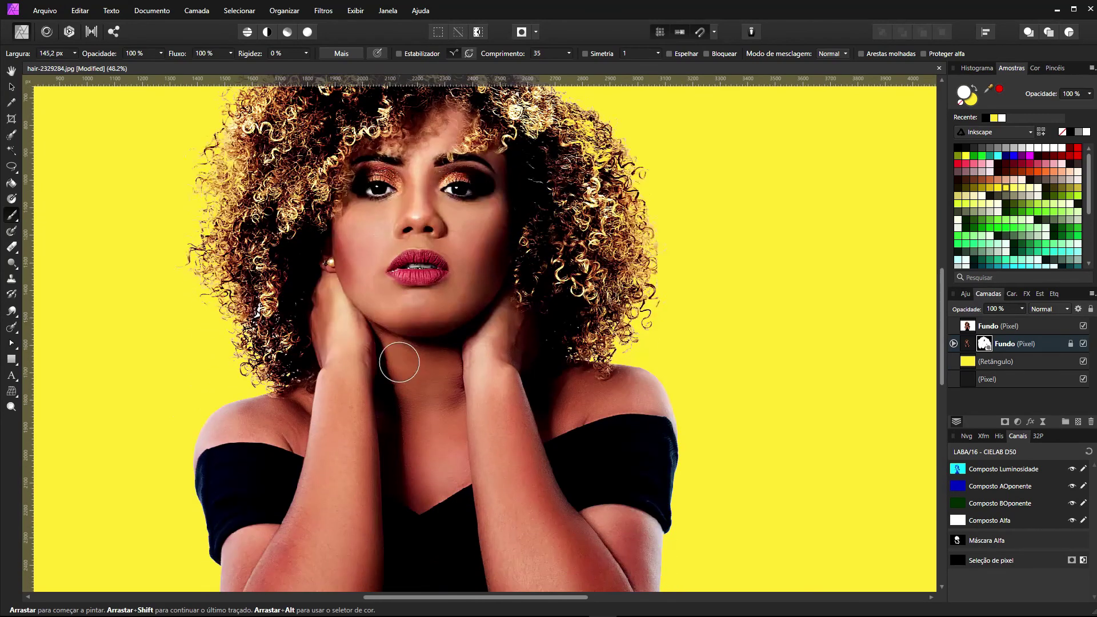
# - Test the cutout by filling the background rectangle with pink, red and orange shades and finally cyan
pyautogui.click(12, 86)
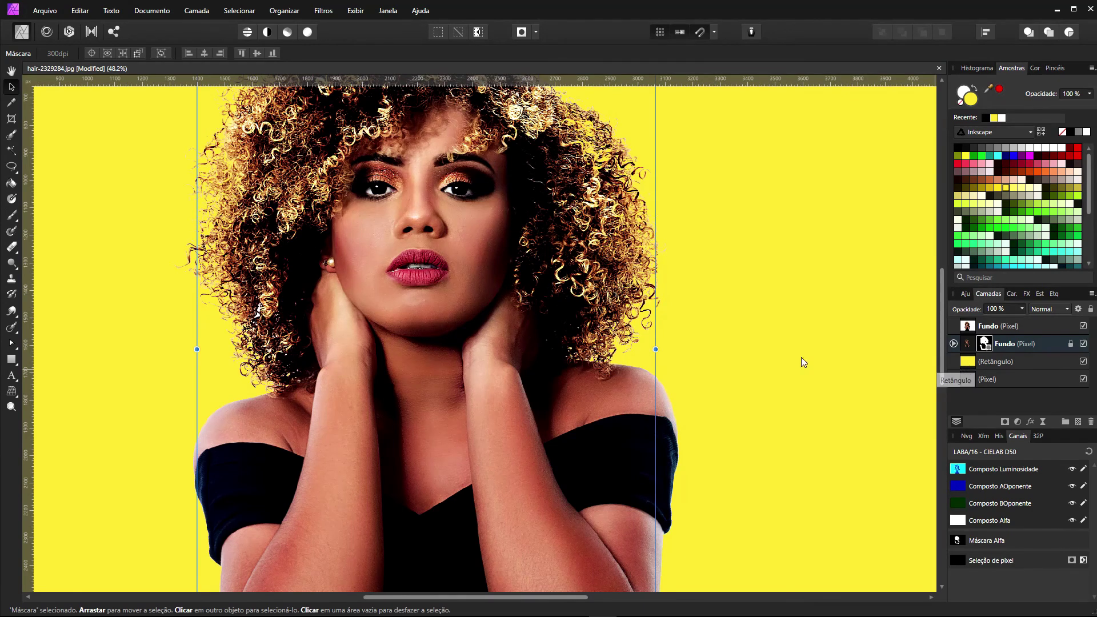
pyautogui.click(971, 361)
pyautogui.hotkey('ctrl', '0')
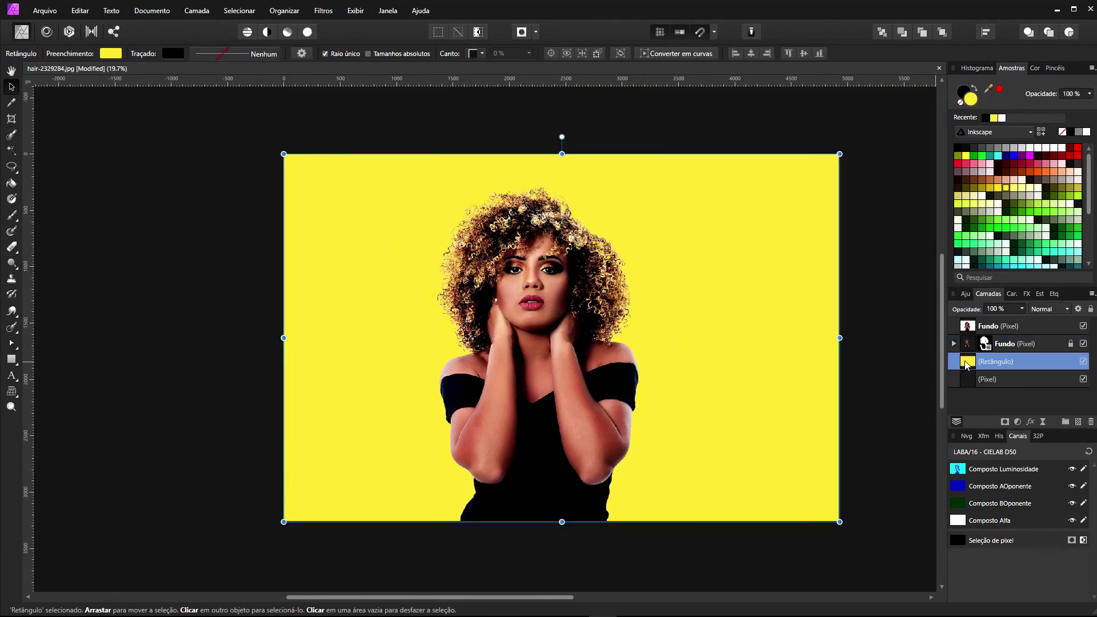
pyautogui.click(982, 164)
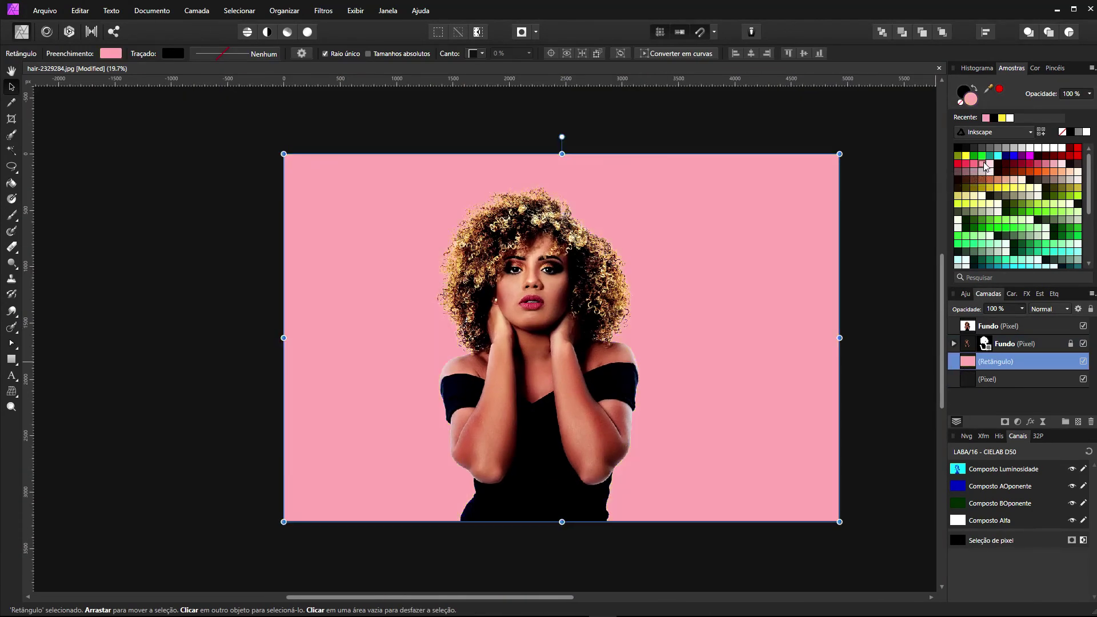
pyautogui.click(965, 165)
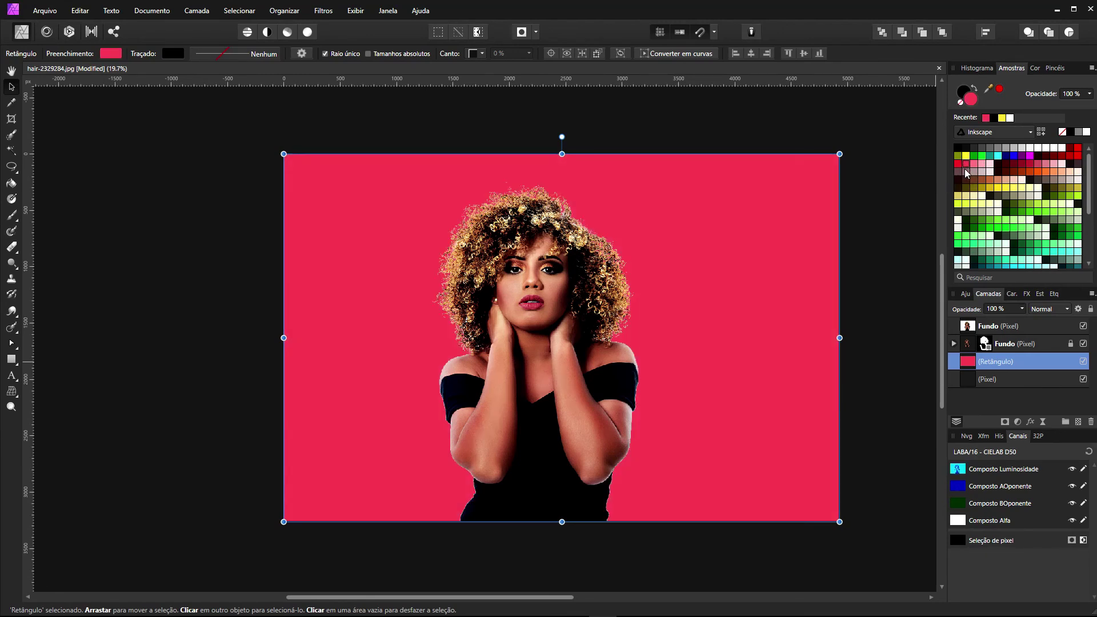
pyautogui.click(975, 165)
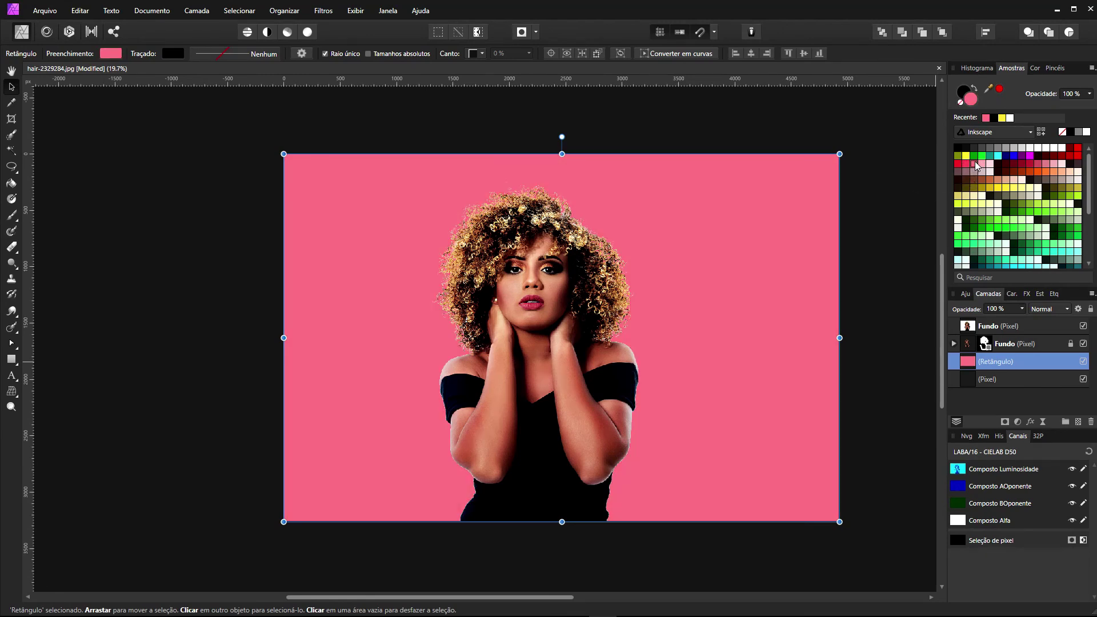
pyautogui.hotkey('ctrl', '+')
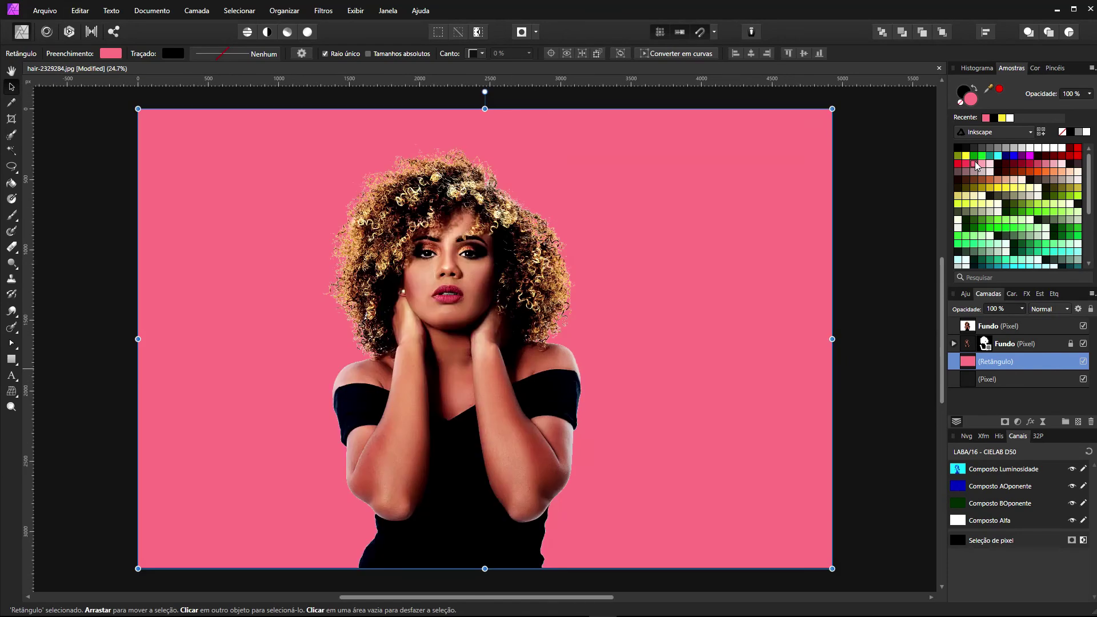
pyautogui.click(1029, 171)
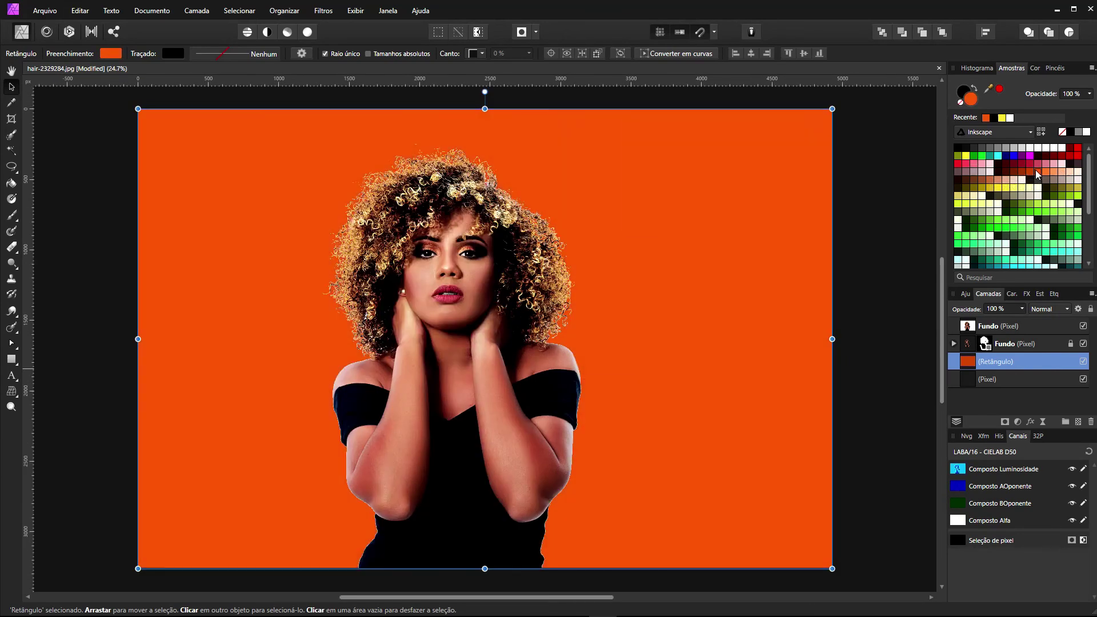
pyautogui.click(1037, 172)
pyautogui.click(1046, 172)
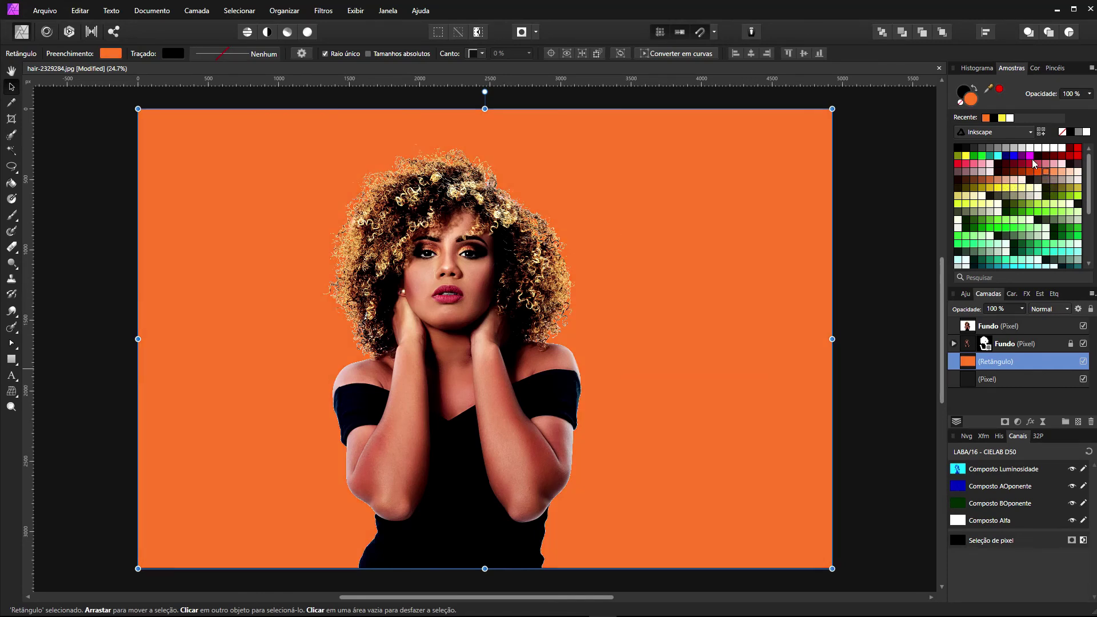
pyautogui.click(998, 155)
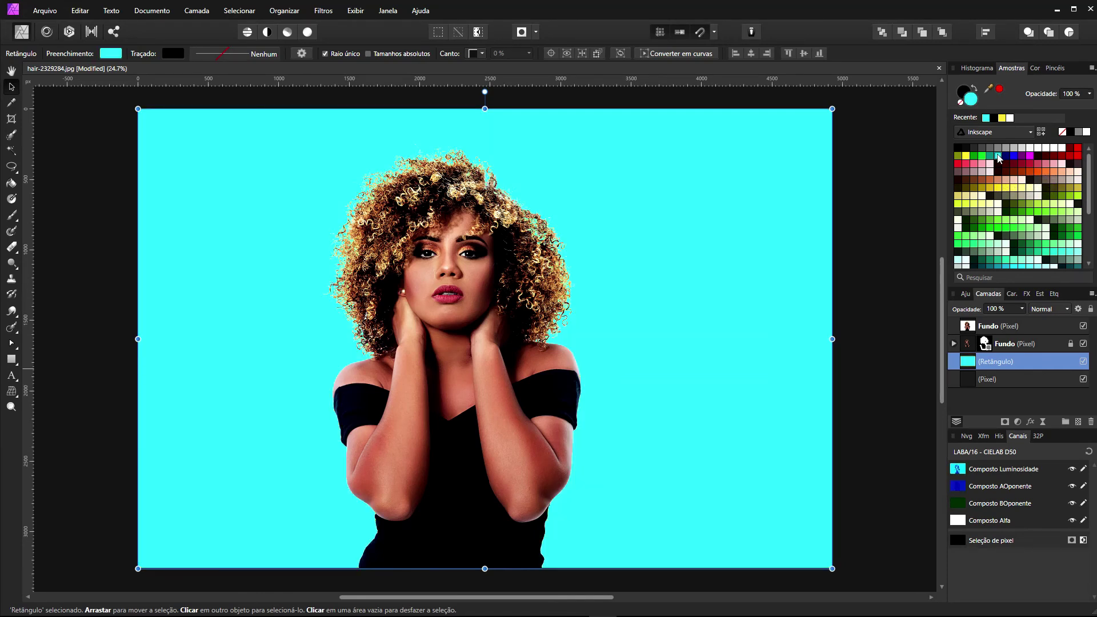
# - Test the cutout by filling the background rectangle with teal, greens, lavender and finally light purple
pyautogui.click(989, 157)
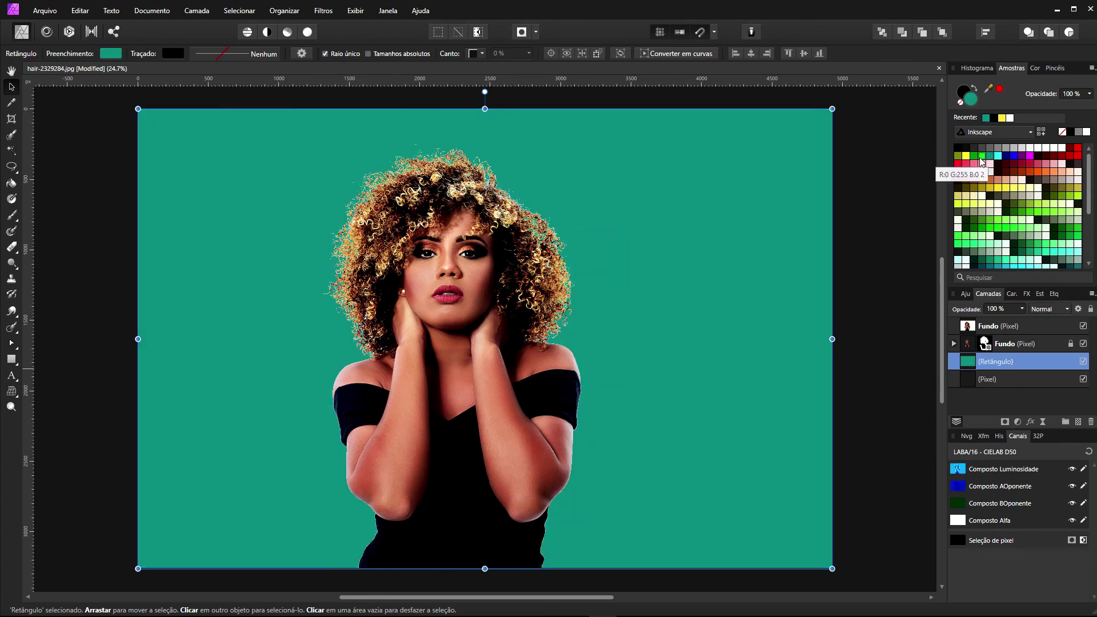
pyautogui.click(980, 157)
pyautogui.click(977, 160)
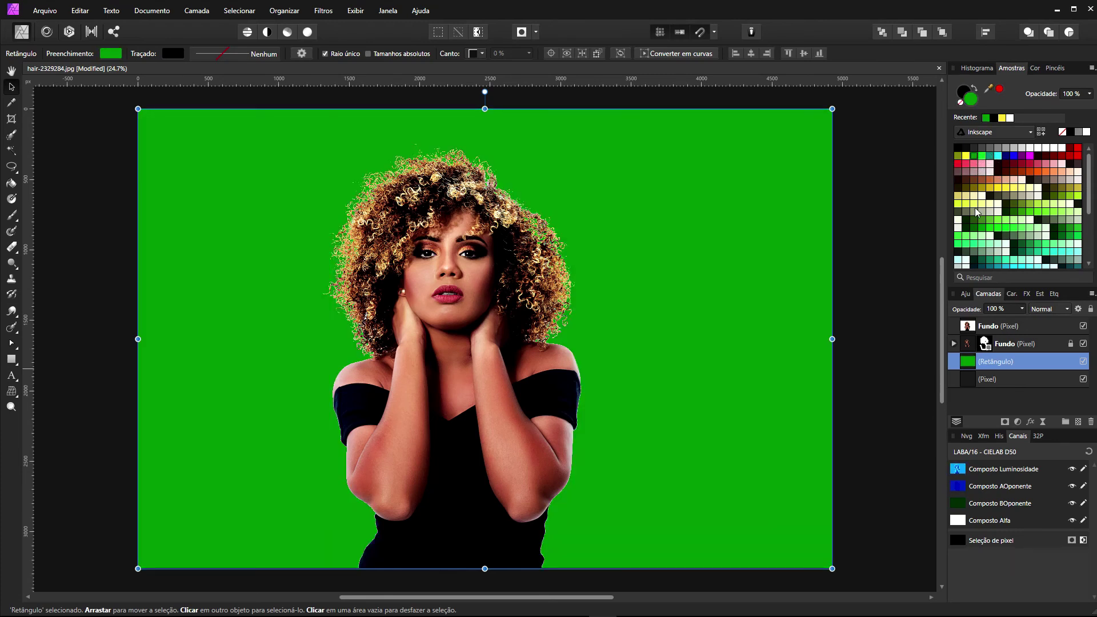
pyautogui.scroll(-3, 1037, 242)
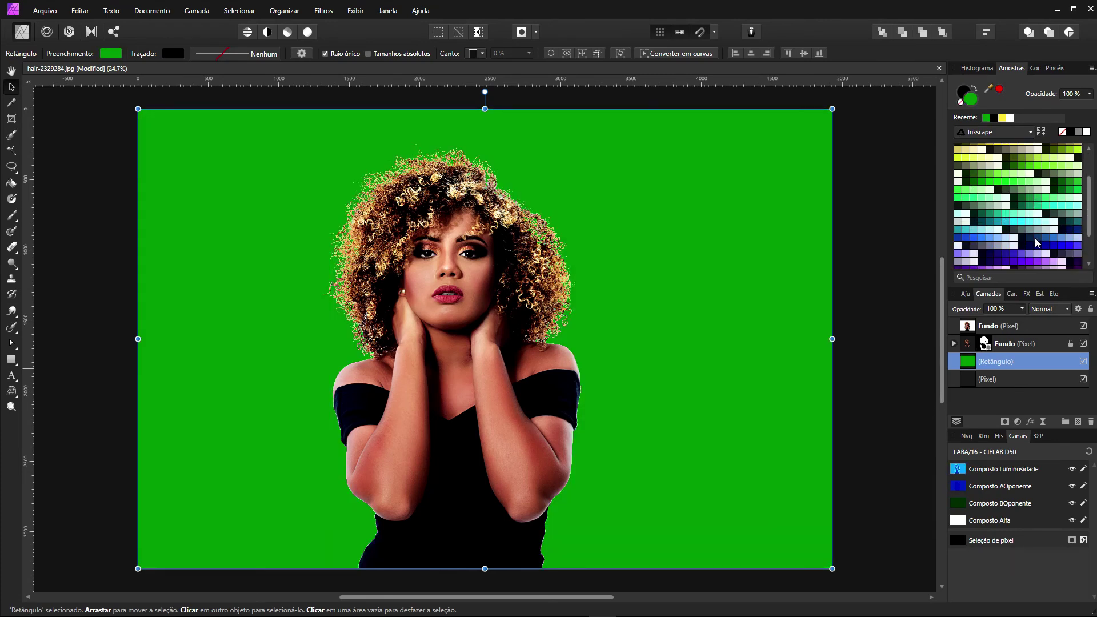
pyautogui.click(1046, 223)
pyautogui.click(1037, 253)
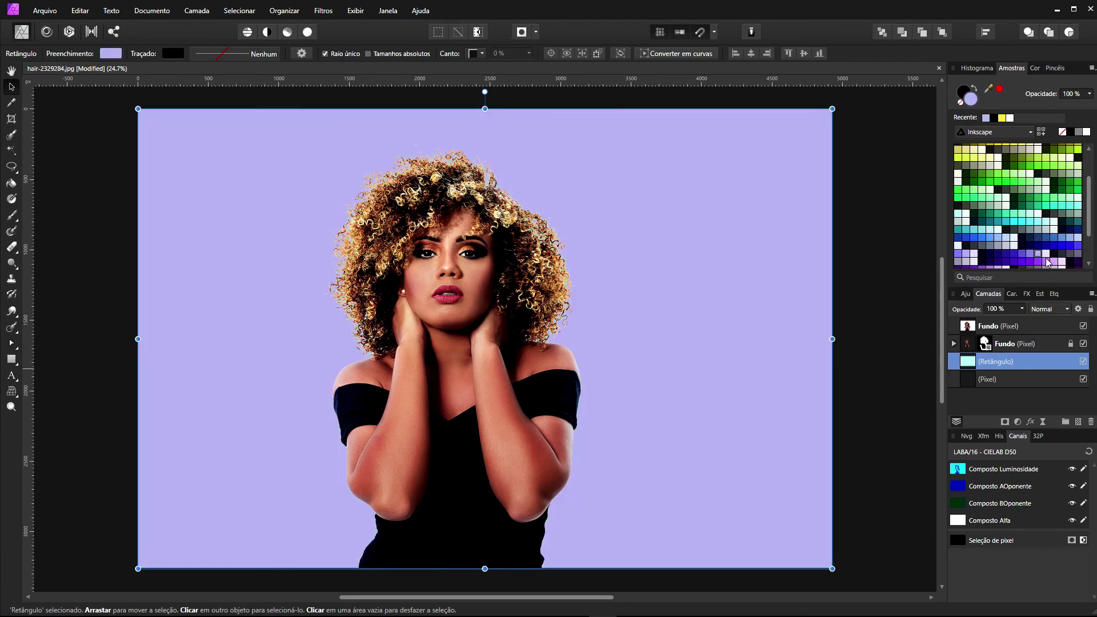
pyautogui.click(1047, 261)
pyautogui.click(1053, 261)
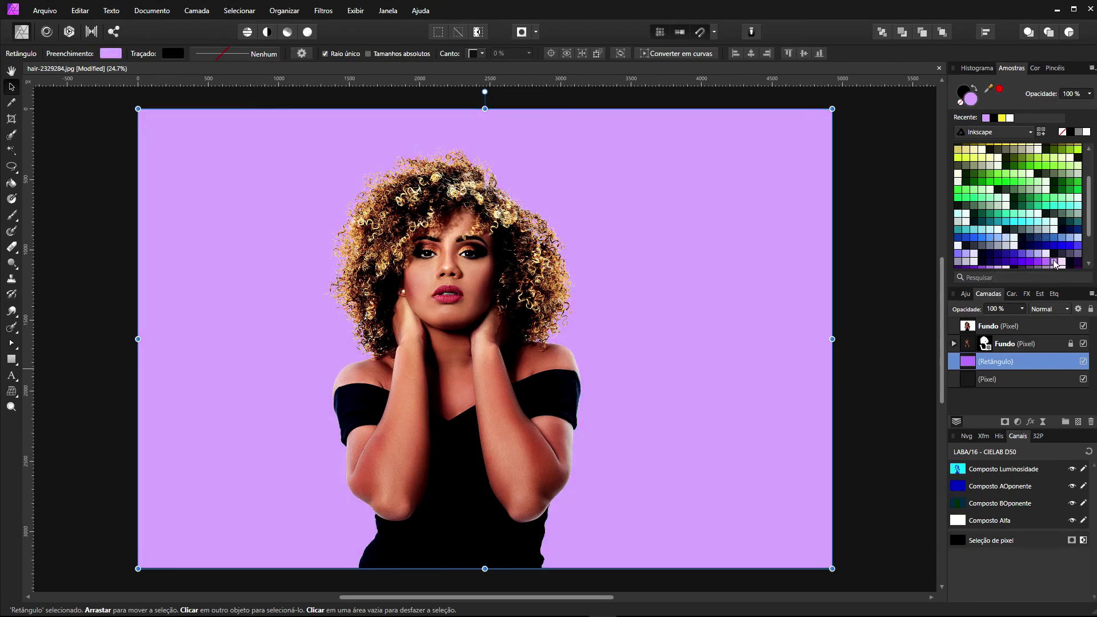
# - Check the curls against softer backdrops by recolouring the rectangle very pale lavender, light blue and pale icy tints
pyautogui.click(975, 255)
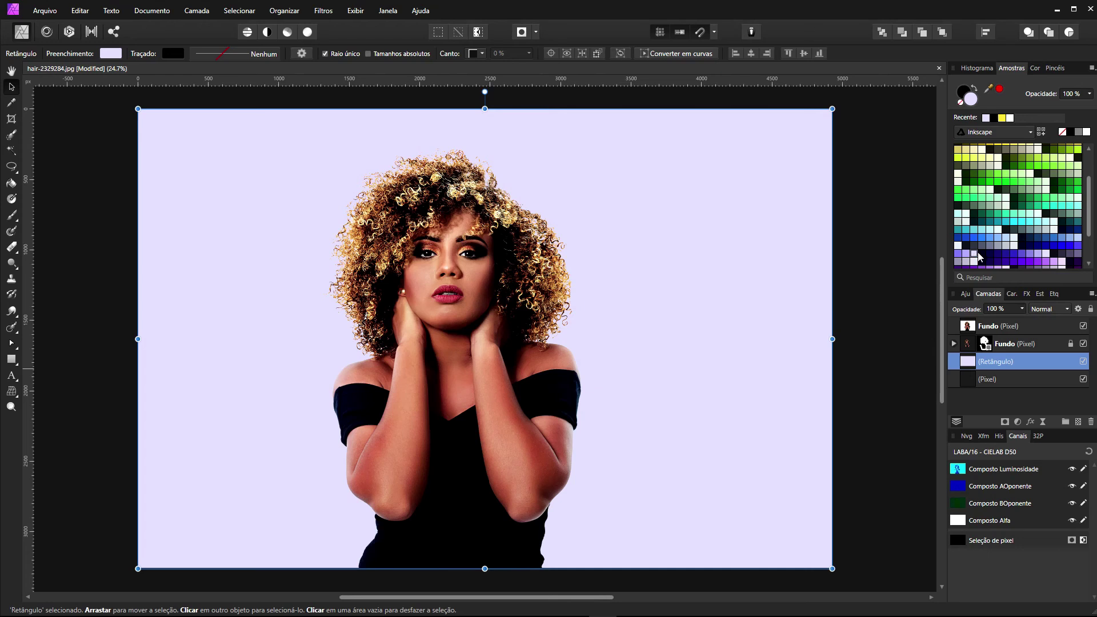
pyautogui.click(998, 237)
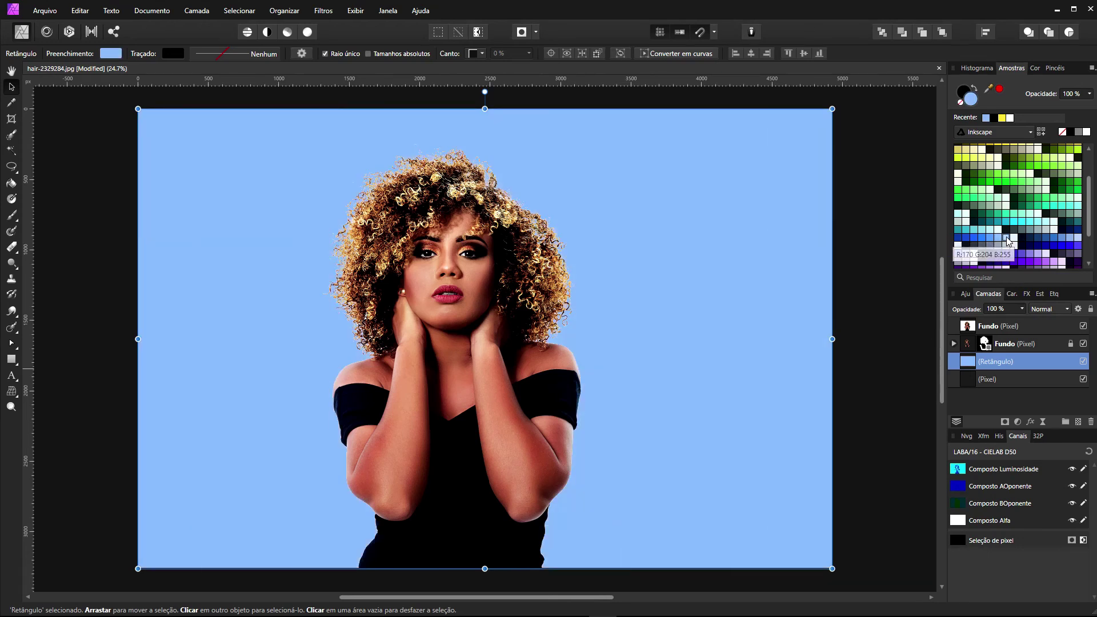
pyautogui.click(998, 230)
pyautogui.click(958, 220)
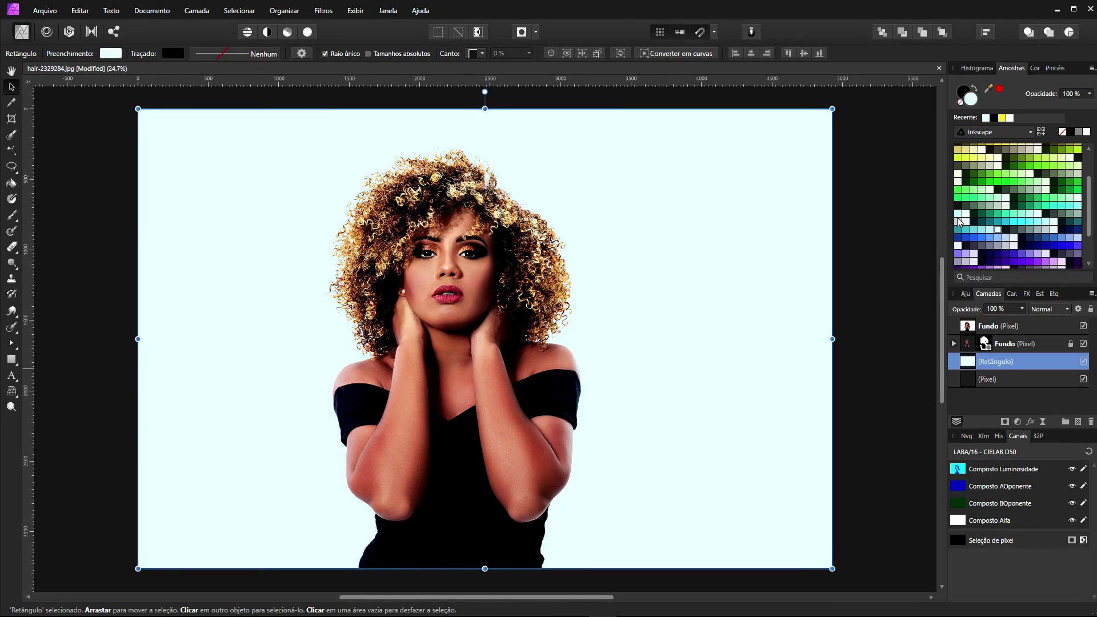
pyautogui.click(1053, 221)
pyautogui.click(1055, 225)
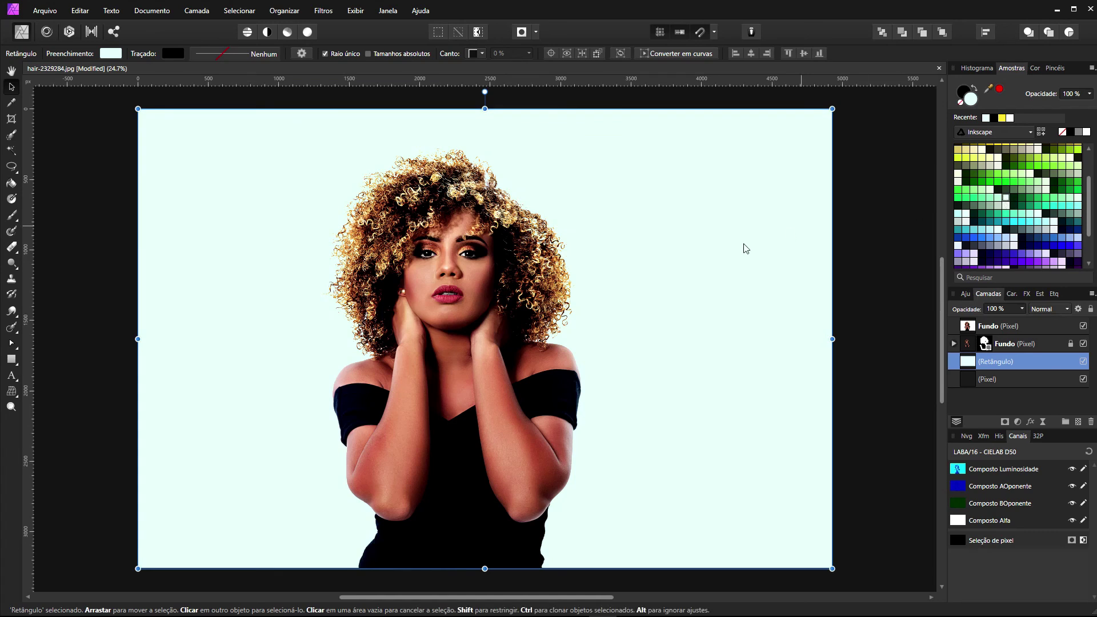
# - Try warm pale fills on the background rectangle, from peach to pale pink, ending with off-white
pyautogui.scroll(3, 1023, 204)
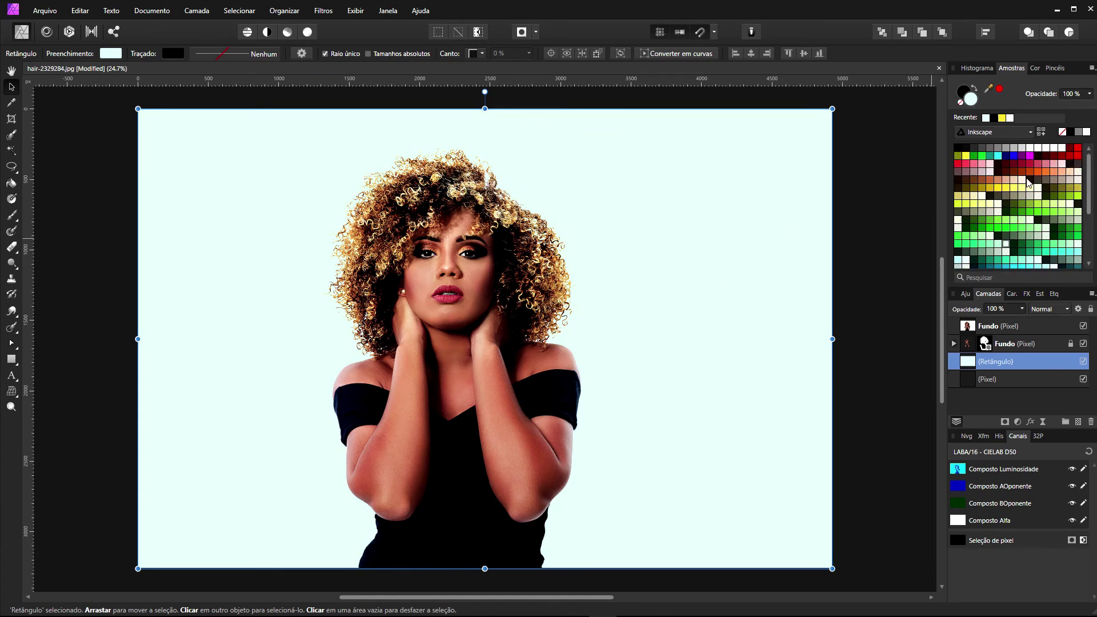
pyautogui.click(1021, 180)
pyautogui.click(1001, 182)
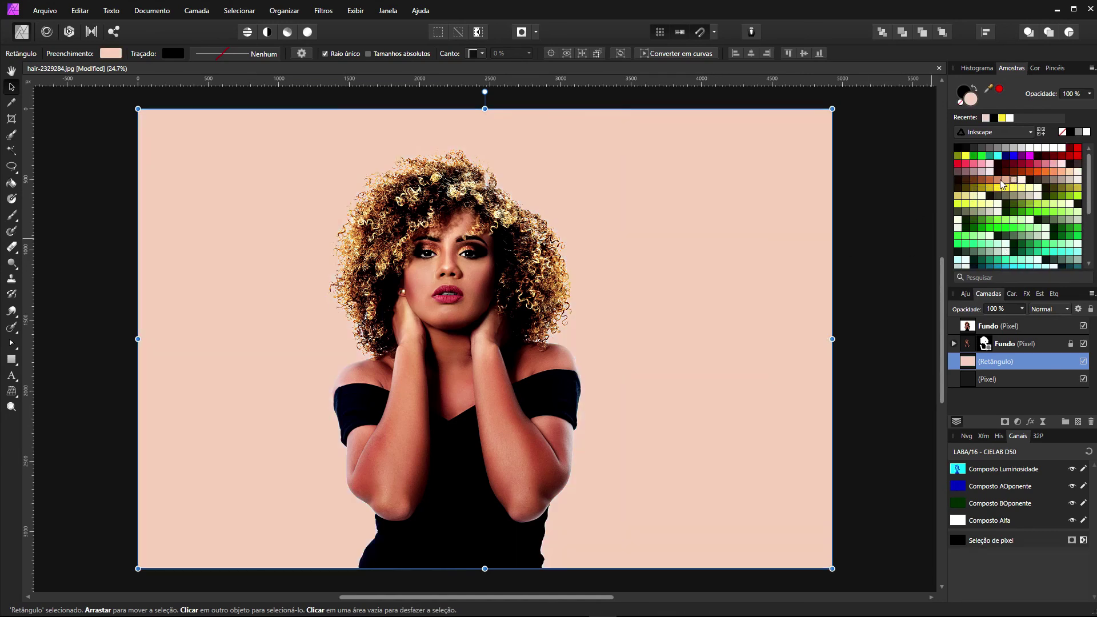
pyautogui.click(1006, 181)
pyautogui.click(990, 172)
pyautogui.click(989, 164)
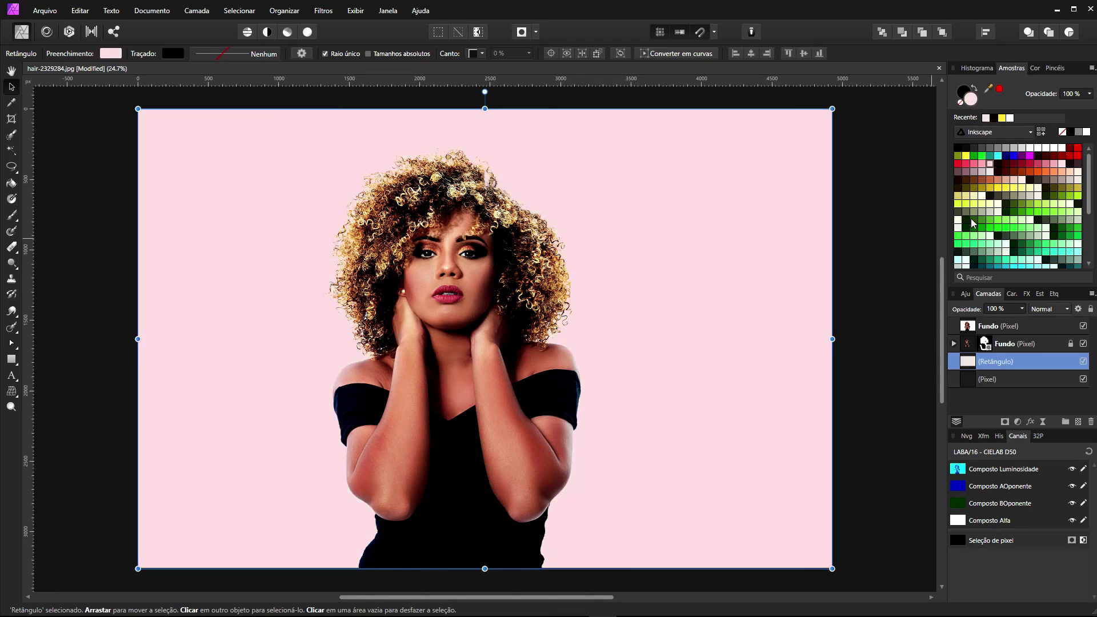
pyautogui.click(958, 219)
pyautogui.click(958, 227)
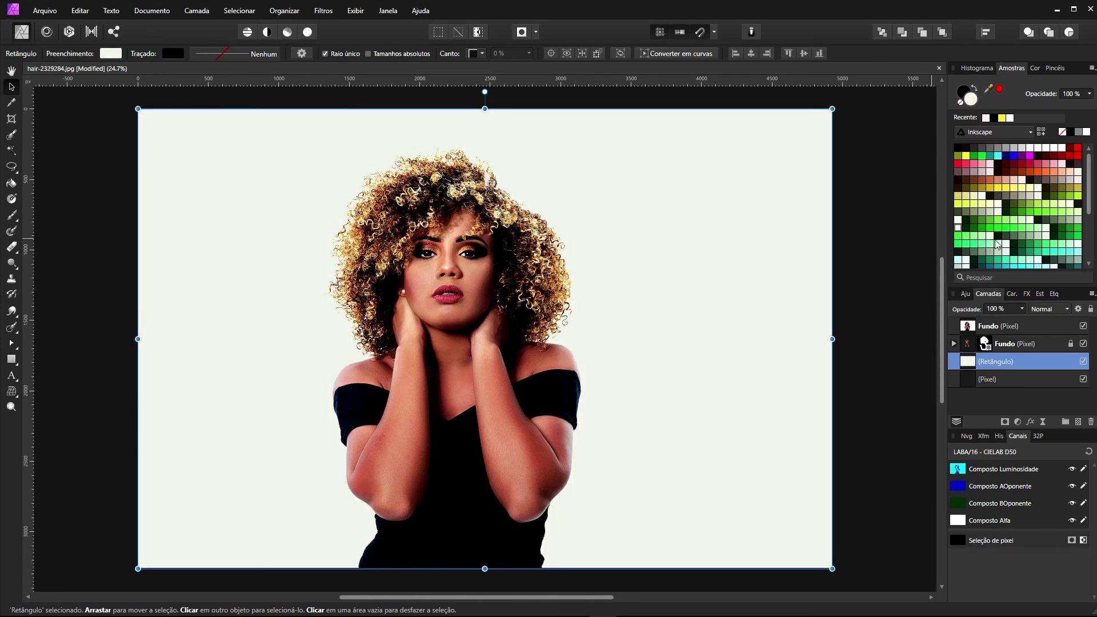
# - Recolour the background rectangle in light green and pale lime, followed by turquoise and aquamarine shades
pyautogui.click(1017, 244)
pyautogui.click(1029, 220)
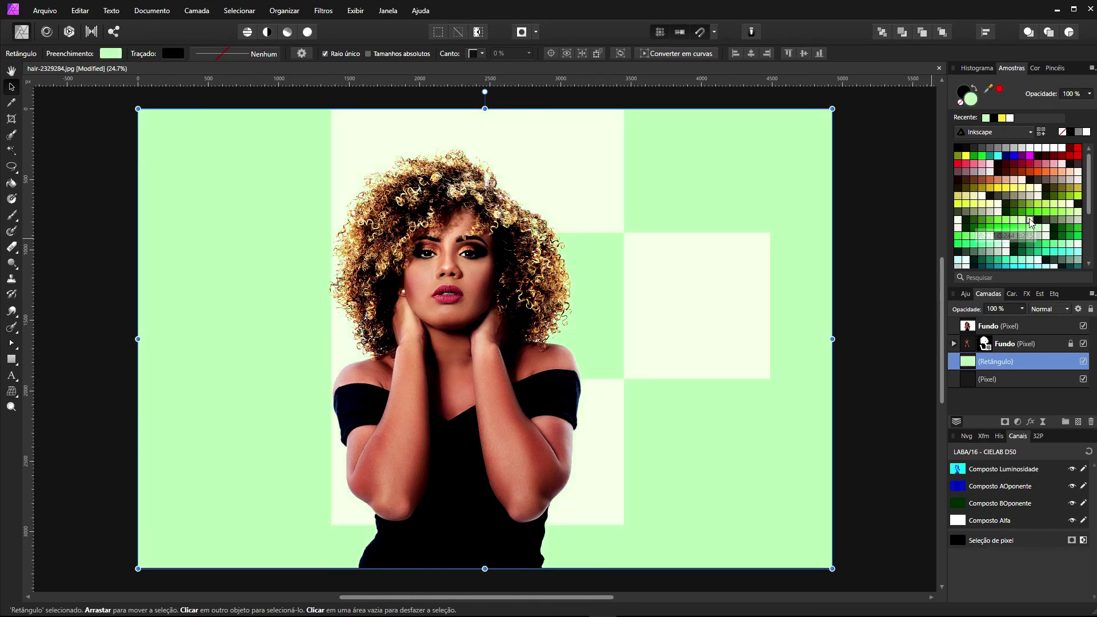
pyautogui.click(1069, 212)
pyautogui.click(1076, 212)
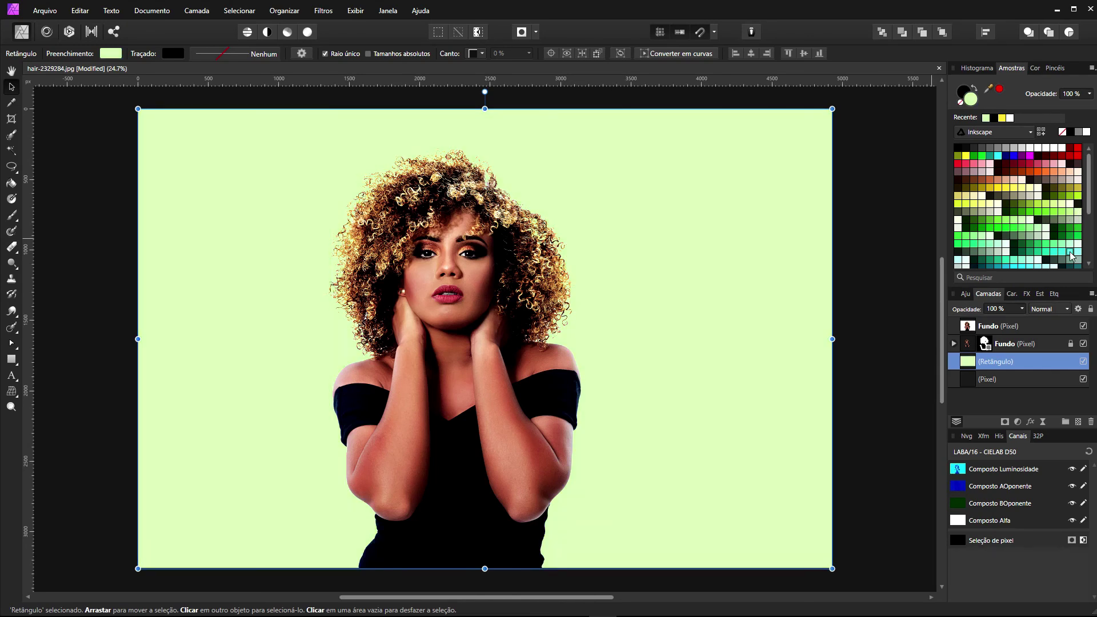
pyautogui.click(1068, 251)
pyautogui.scroll(-1, 1036, 228)
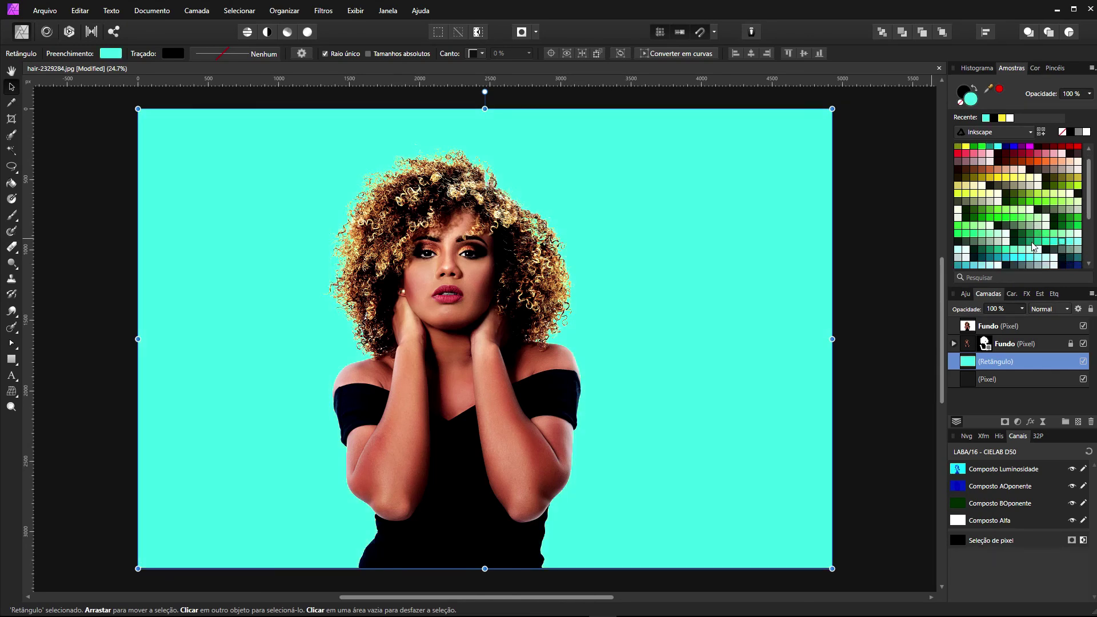
pyautogui.click(1030, 251)
pyautogui.click(1021, 240)
pyautogui.click(1014, 226)
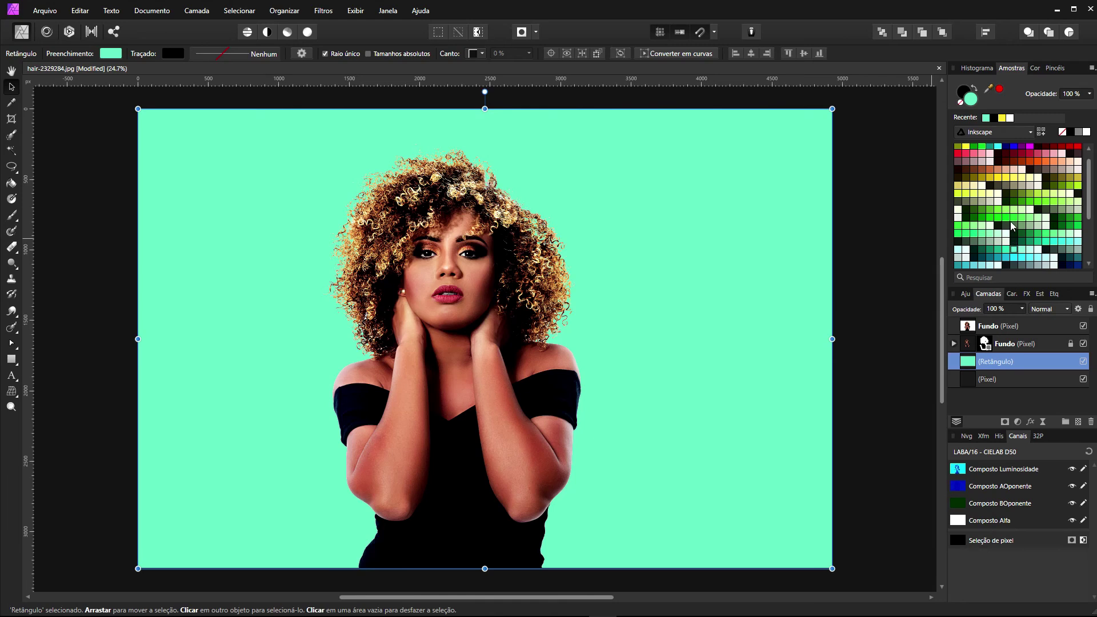
# - Test the hair edges against stronger contrast by filling the background rectangle with green, yellow and finally black
pyautogui.click(997, 228)
pyautogui.click(1019, 202)
pyautogui.click(1021, 203)
pyautogui.scroll(1, 1015, 208)
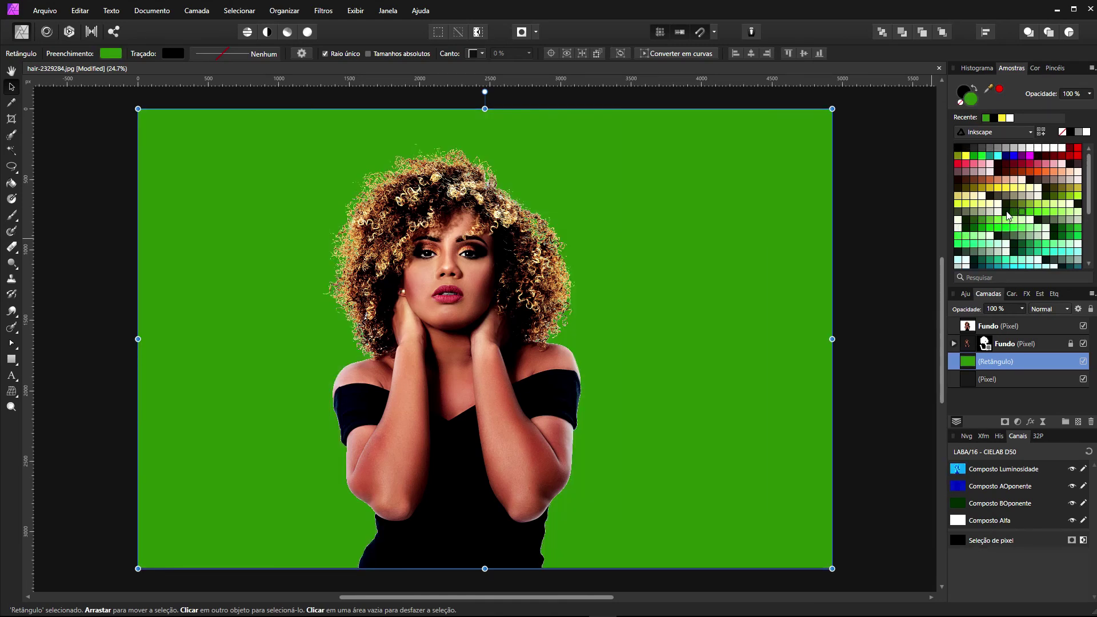
pyautogui.click(1005, 189)
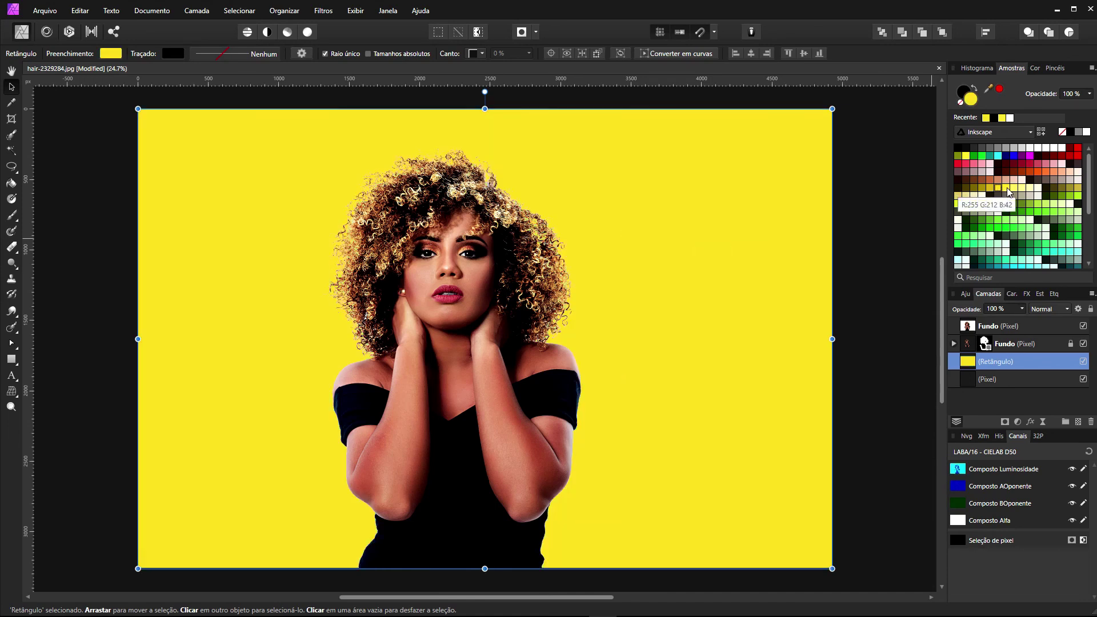
pyautogui.click(958, 150)
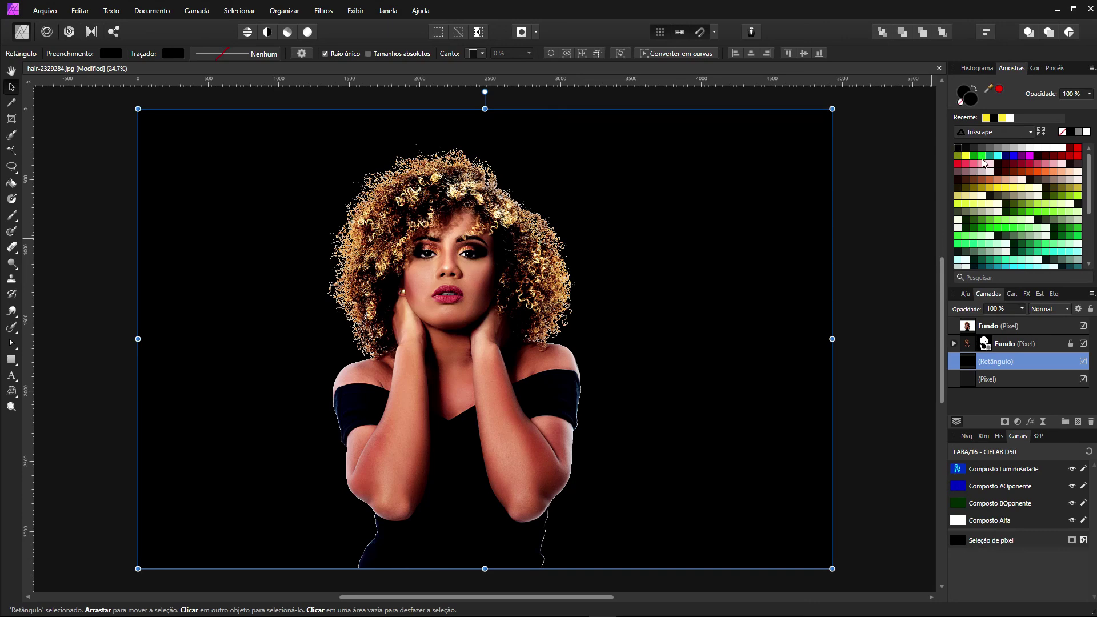
# - Preview the cutout over saturated backgrounds by filling the rectangle with teal, cyan, magenta, dark orange and bright orange
pyautogui.click(982, 156)
pyautogui.click(990, 158)
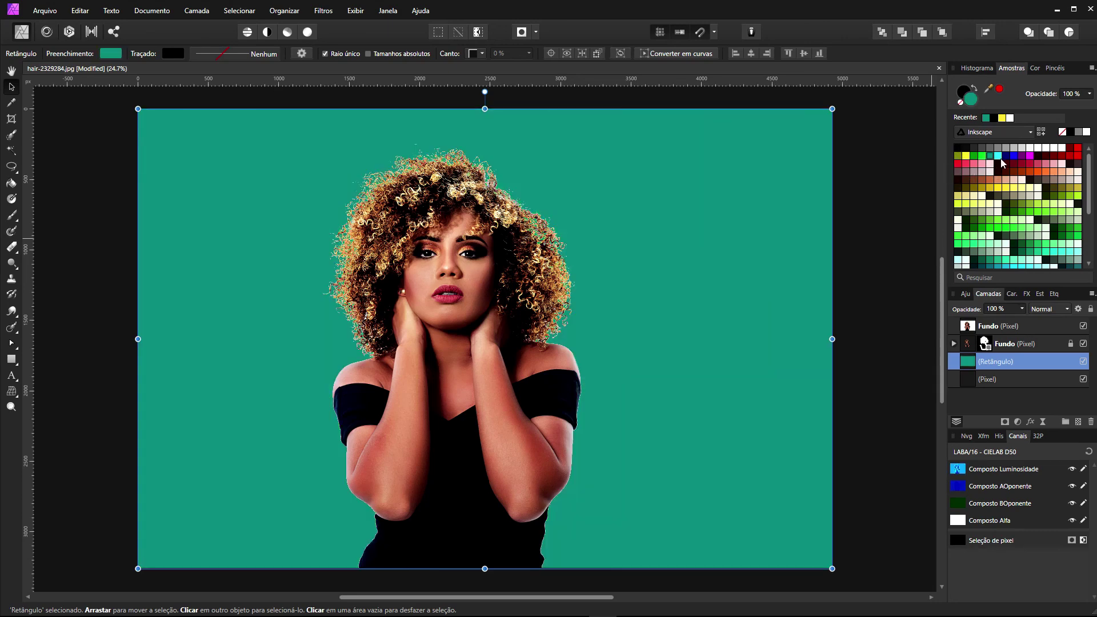
pyautogui.click(998, 155)
pyautogui.click(1030, 156)
pyautogui.click(1031, 172)
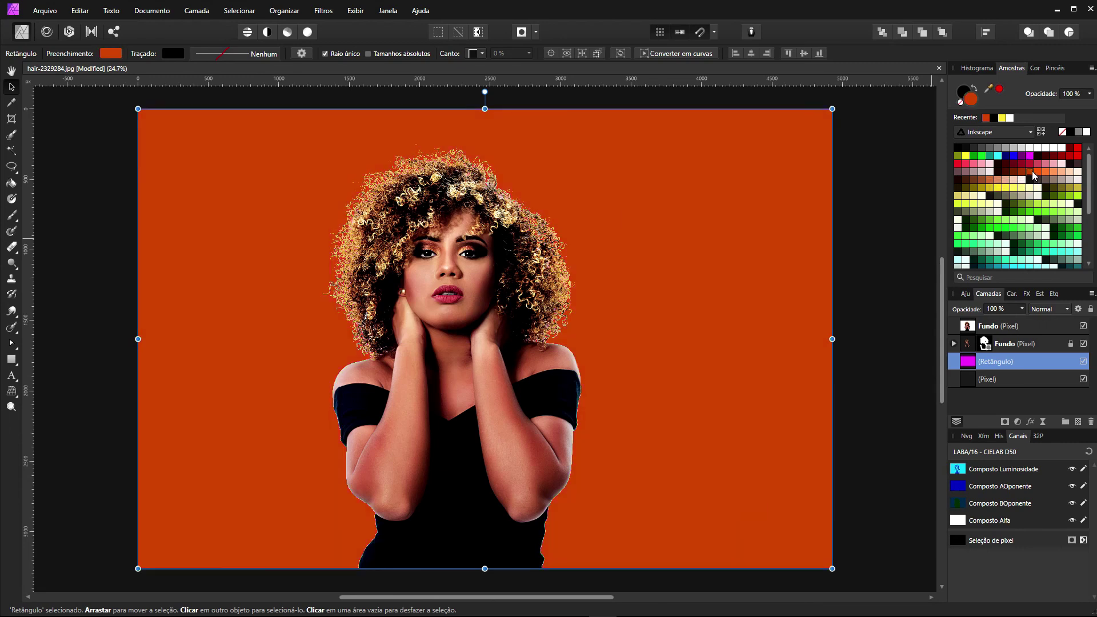
pyautogui.click(1038, 172)
pyautogui.click(1045, 171)
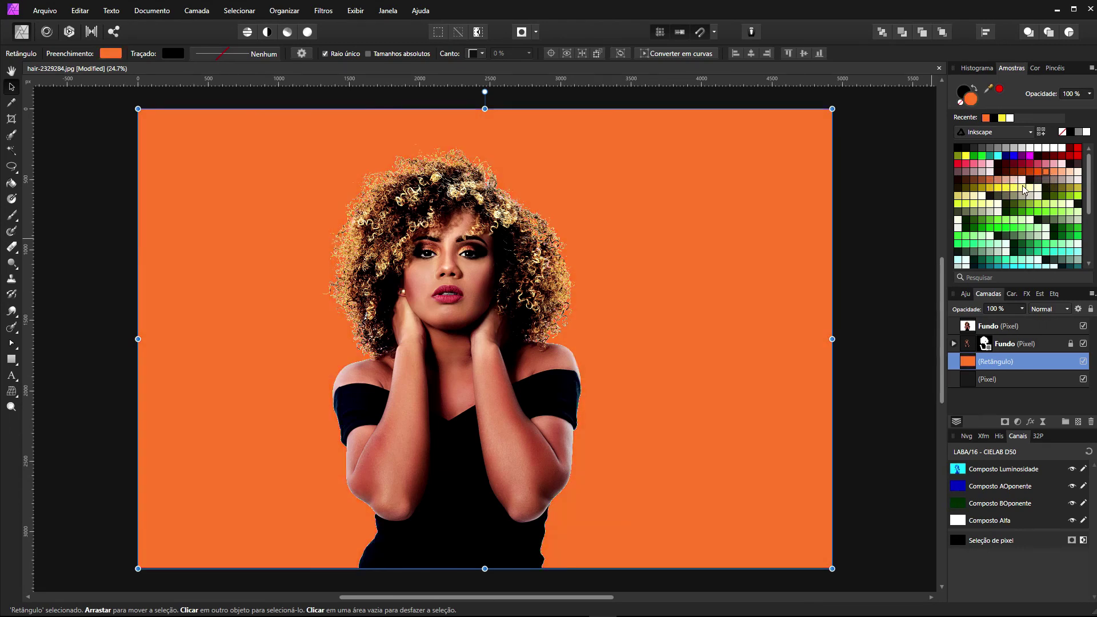
# - Switch the background rectangle's fill to yellow shades and to bright greens to compare the hair edges
pyautogui.click(1020, 187)
pyautogui.click(1007, 190)
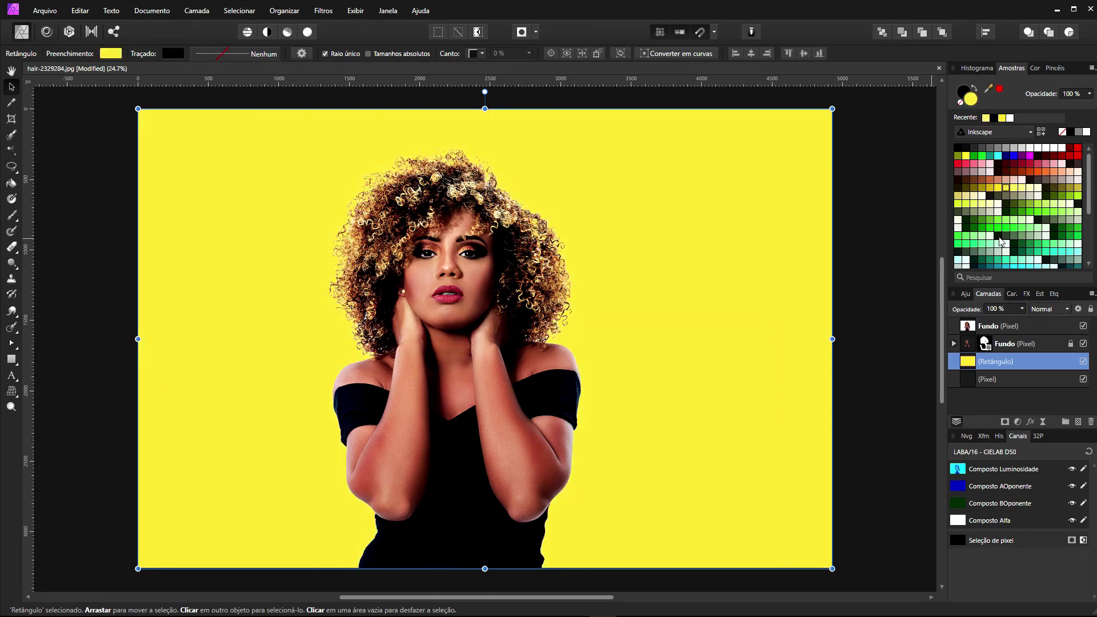
pyautogui.click(1024, 230)
pyautogui.click(1020, 229)
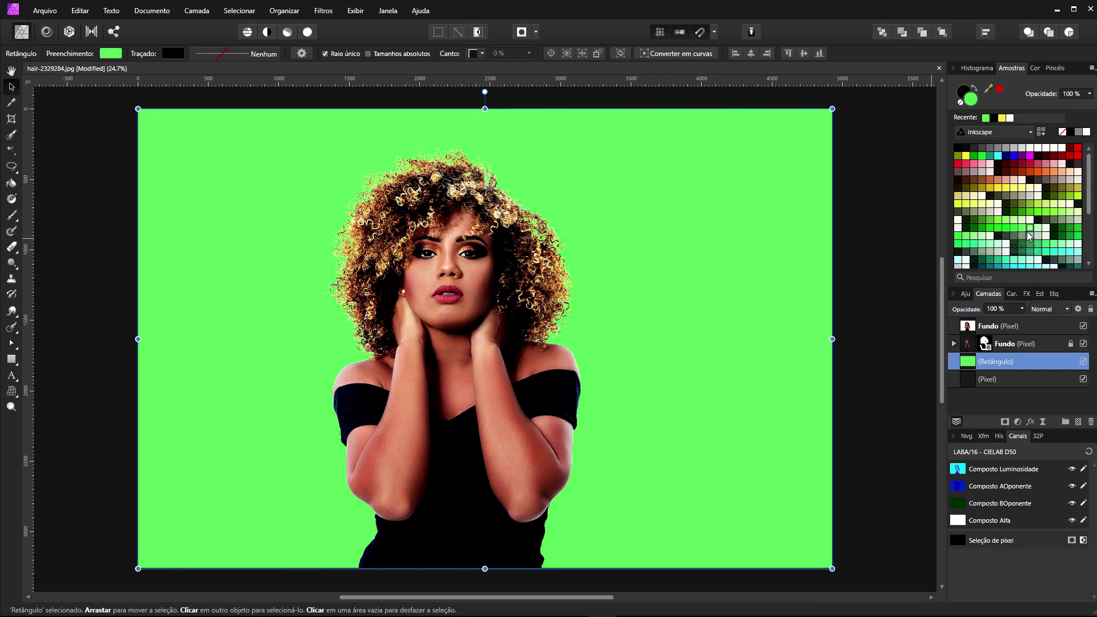
pyautogui.click(1030, 228)
# - Fill the background rectangle with a very pale cyan and finally with pale pink
pyautogui.click(967, 259)
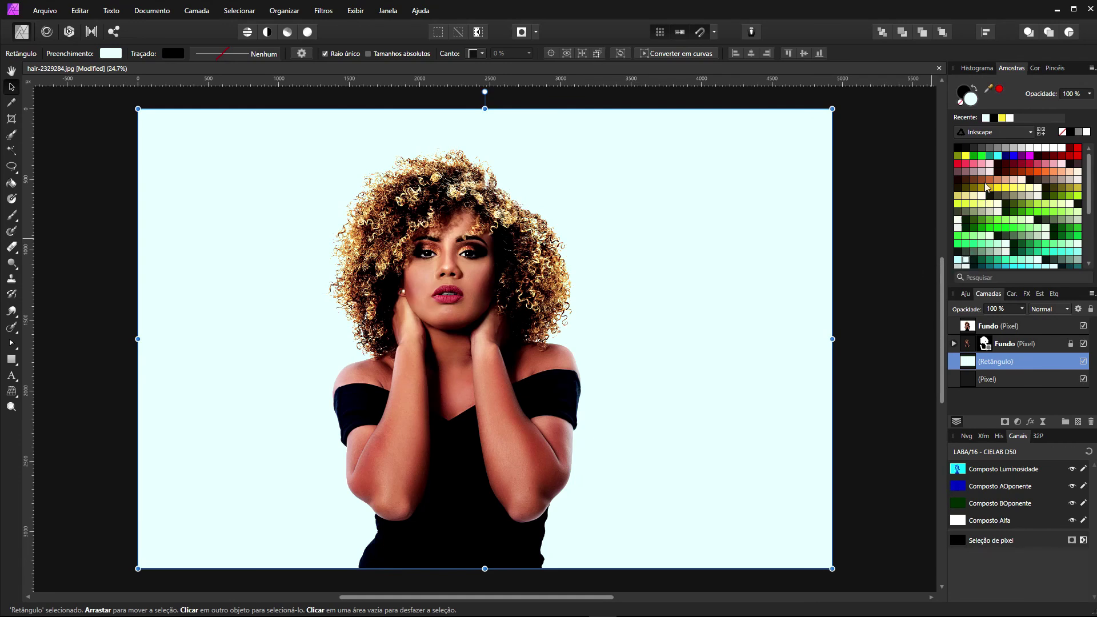
pyautogui.click(989, 165)
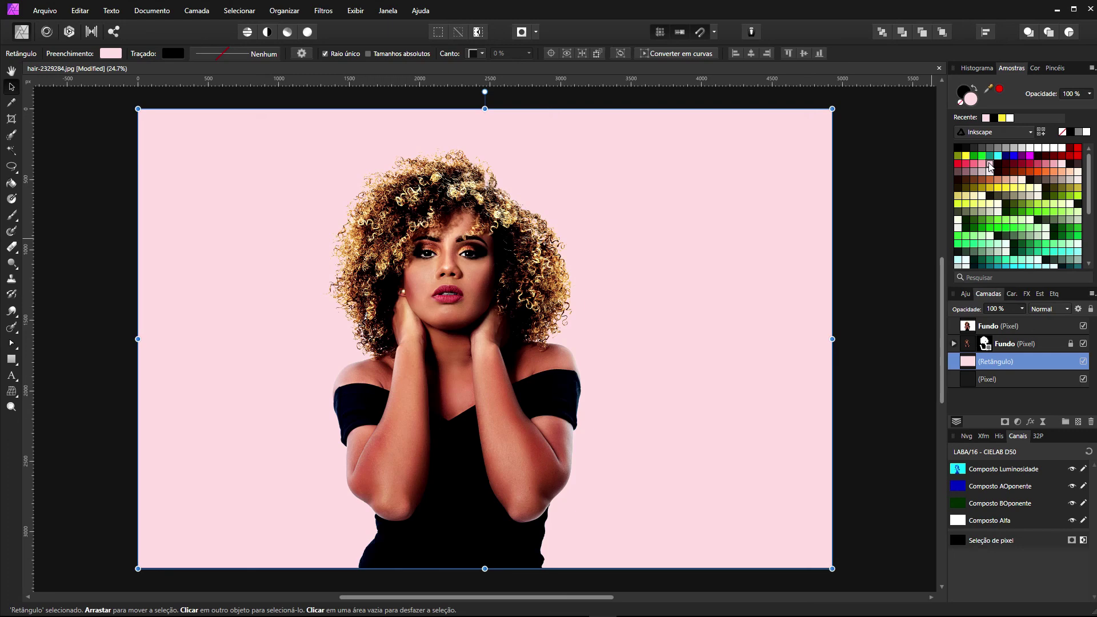
pyautogui.click(990, 164)
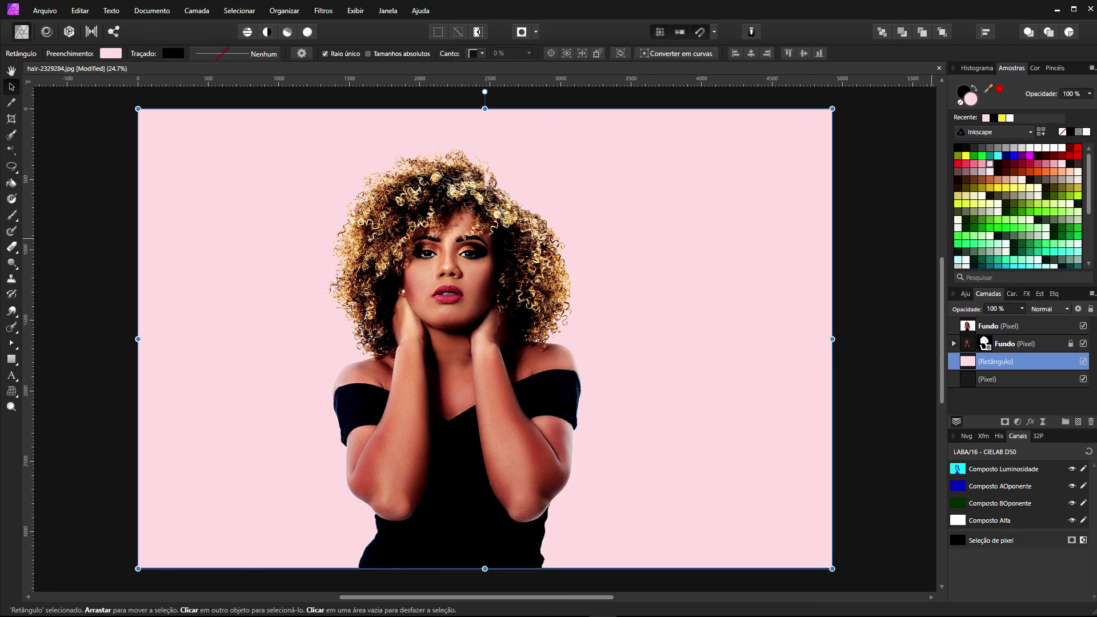